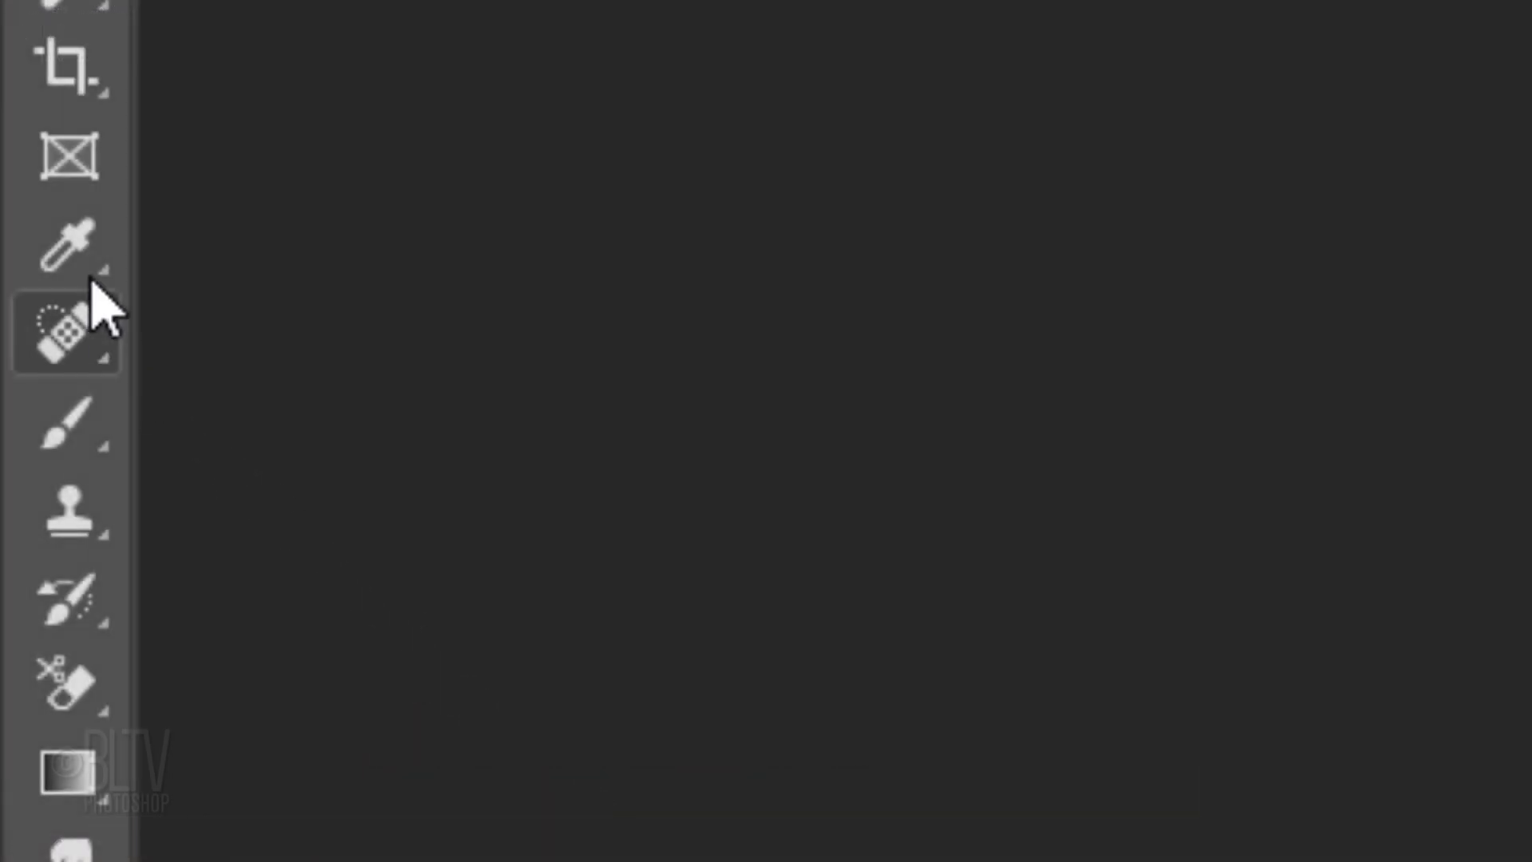
Measure the face's centre line with the Ruler and rotate the canvas 1.03° clockwise
right_click(18, 205)
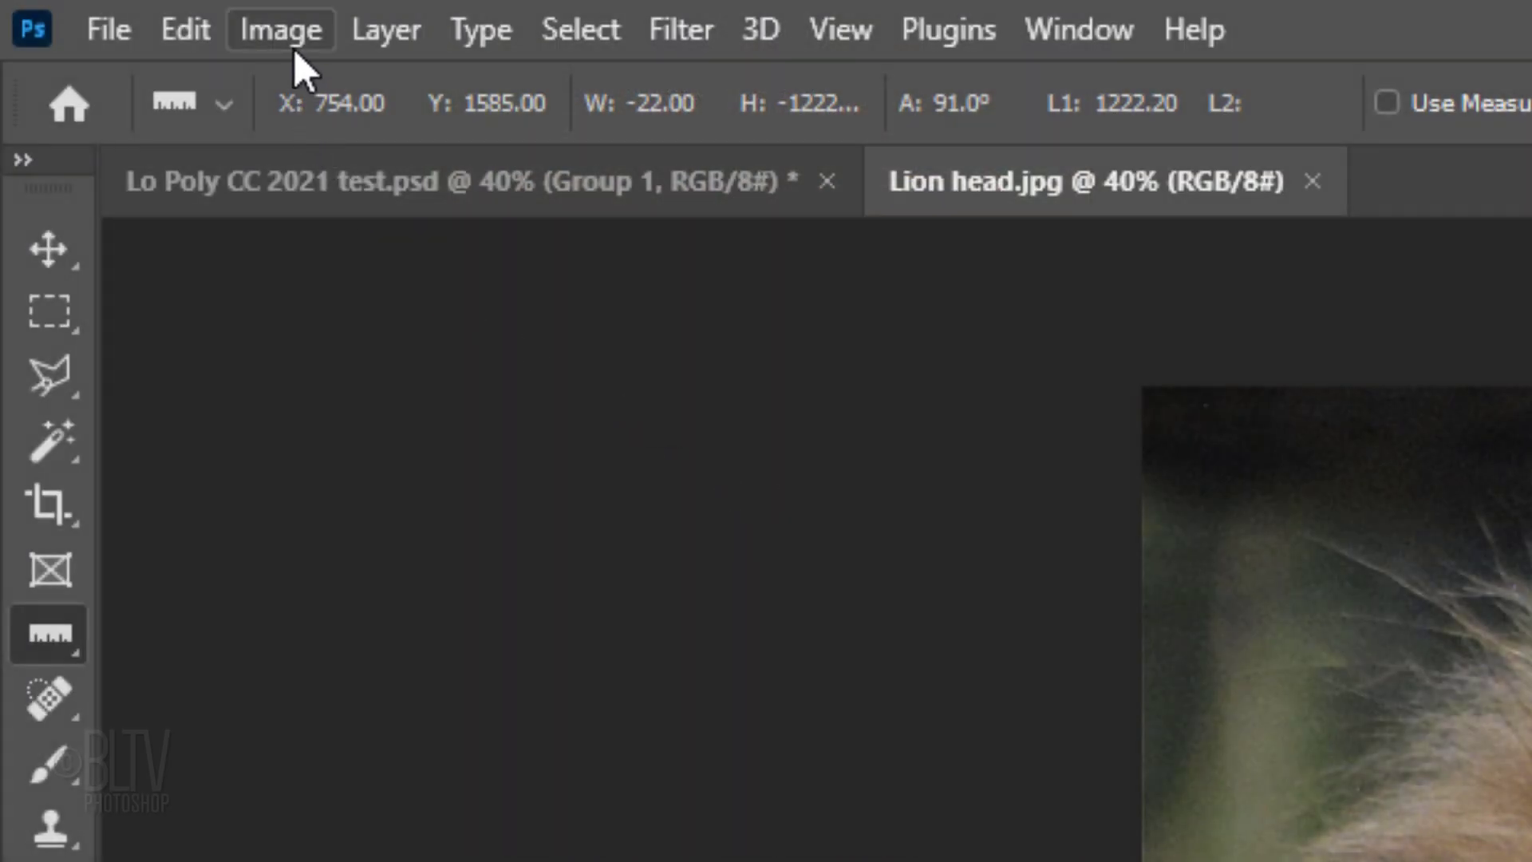
left_click(286, 33)
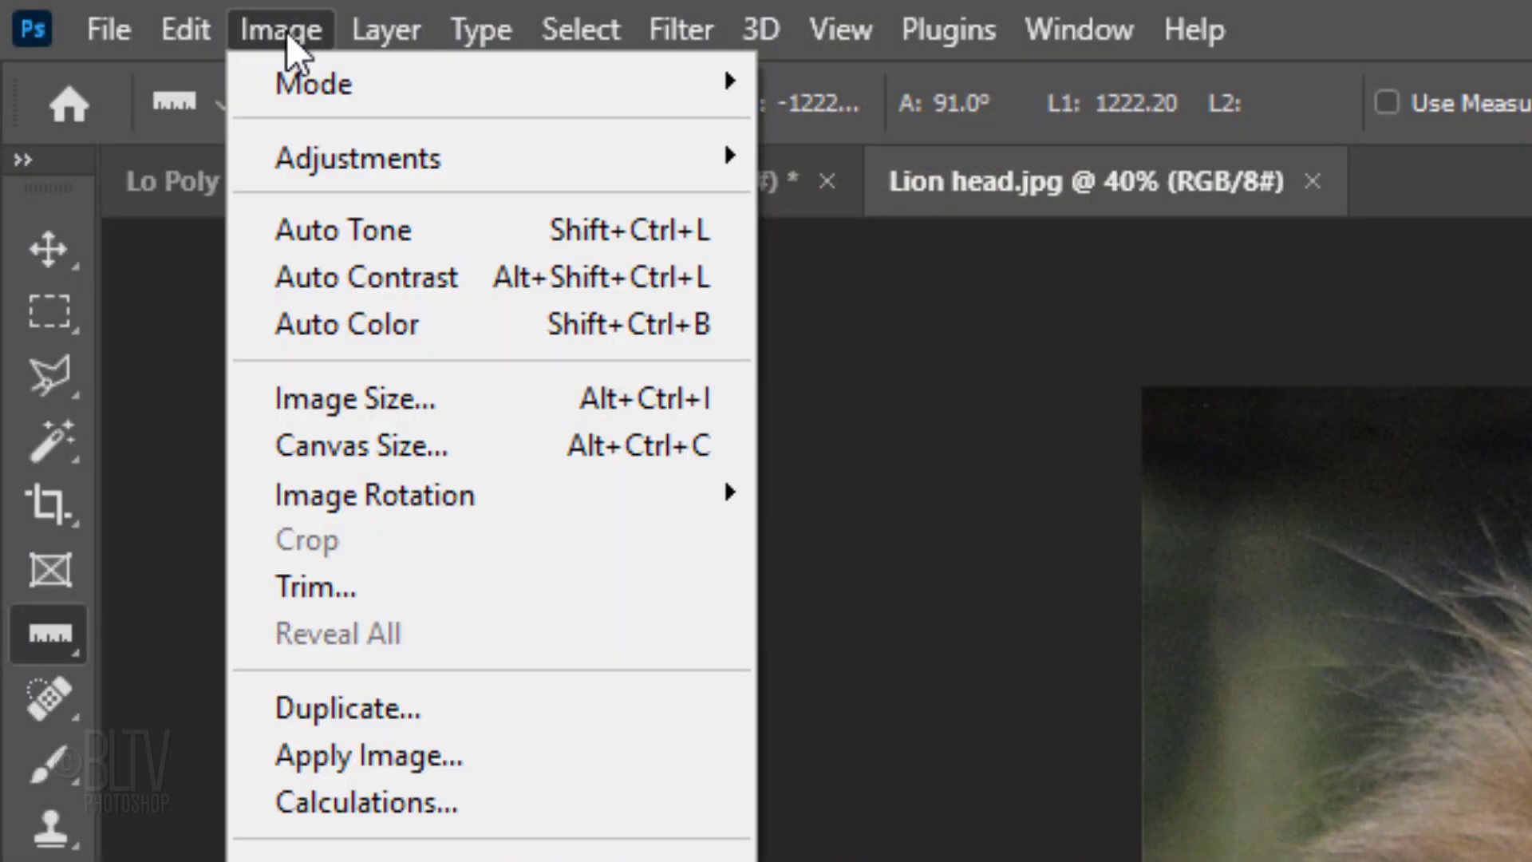
mouse_move(375, 495)
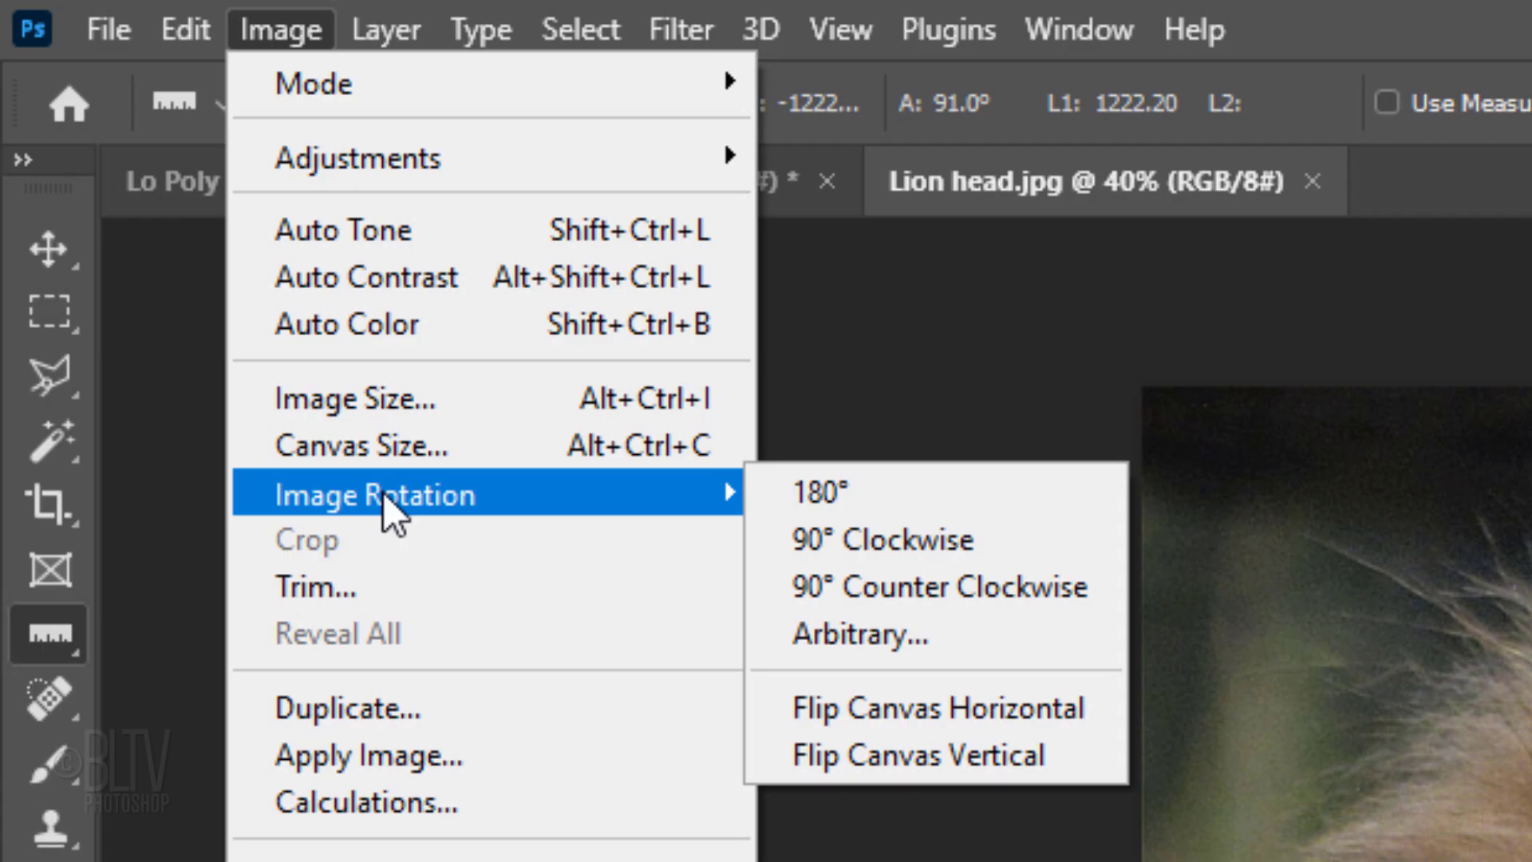
left_click(851, 628)
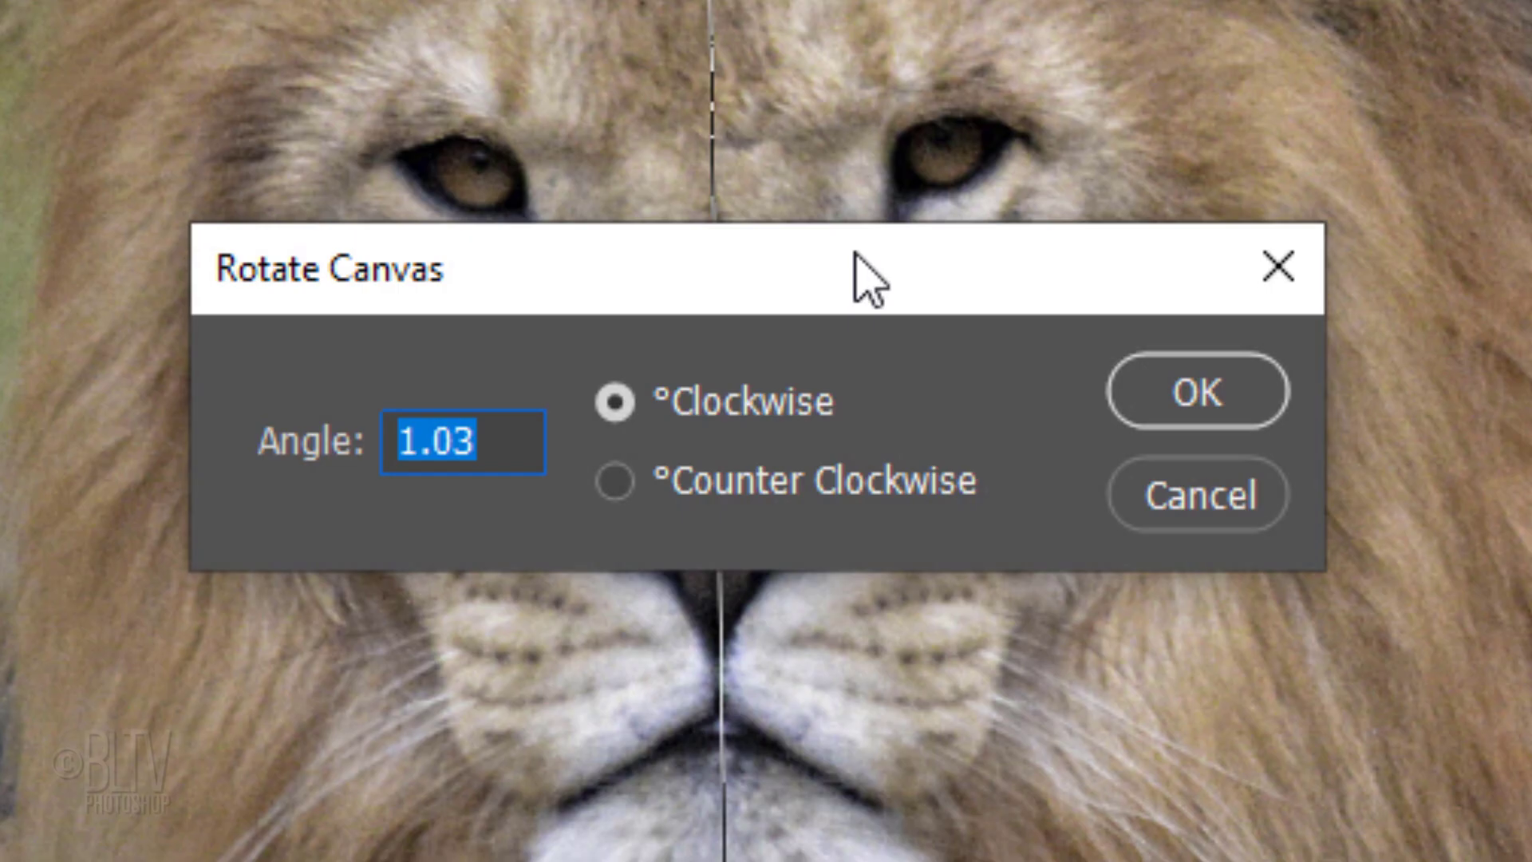
left_click(1197, 406)
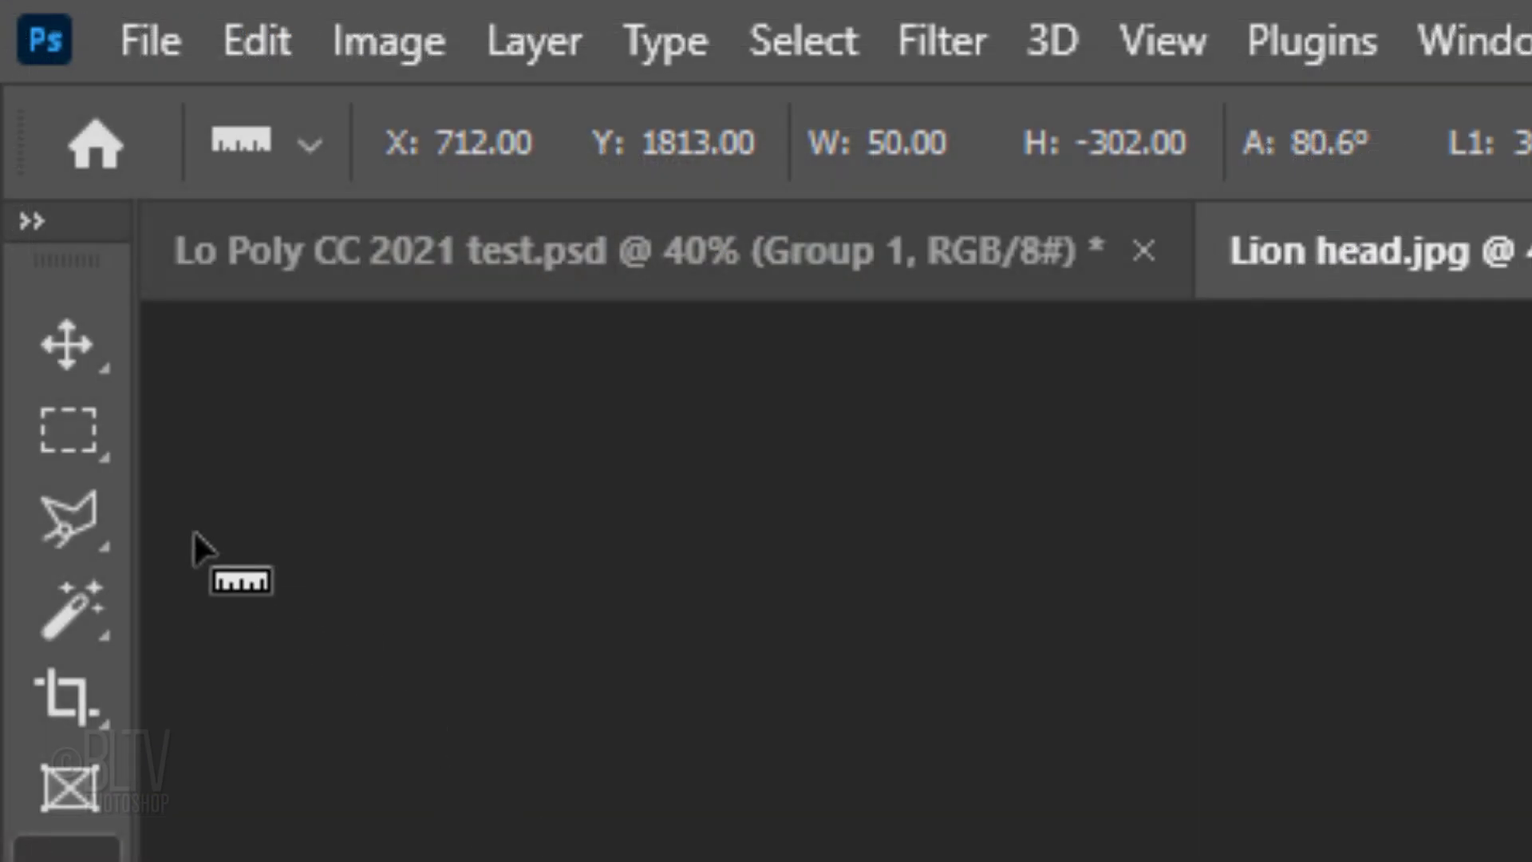
Copy the marquee-selected right half of the face to Layer 1 and hide the Background
right_click(16, 100)
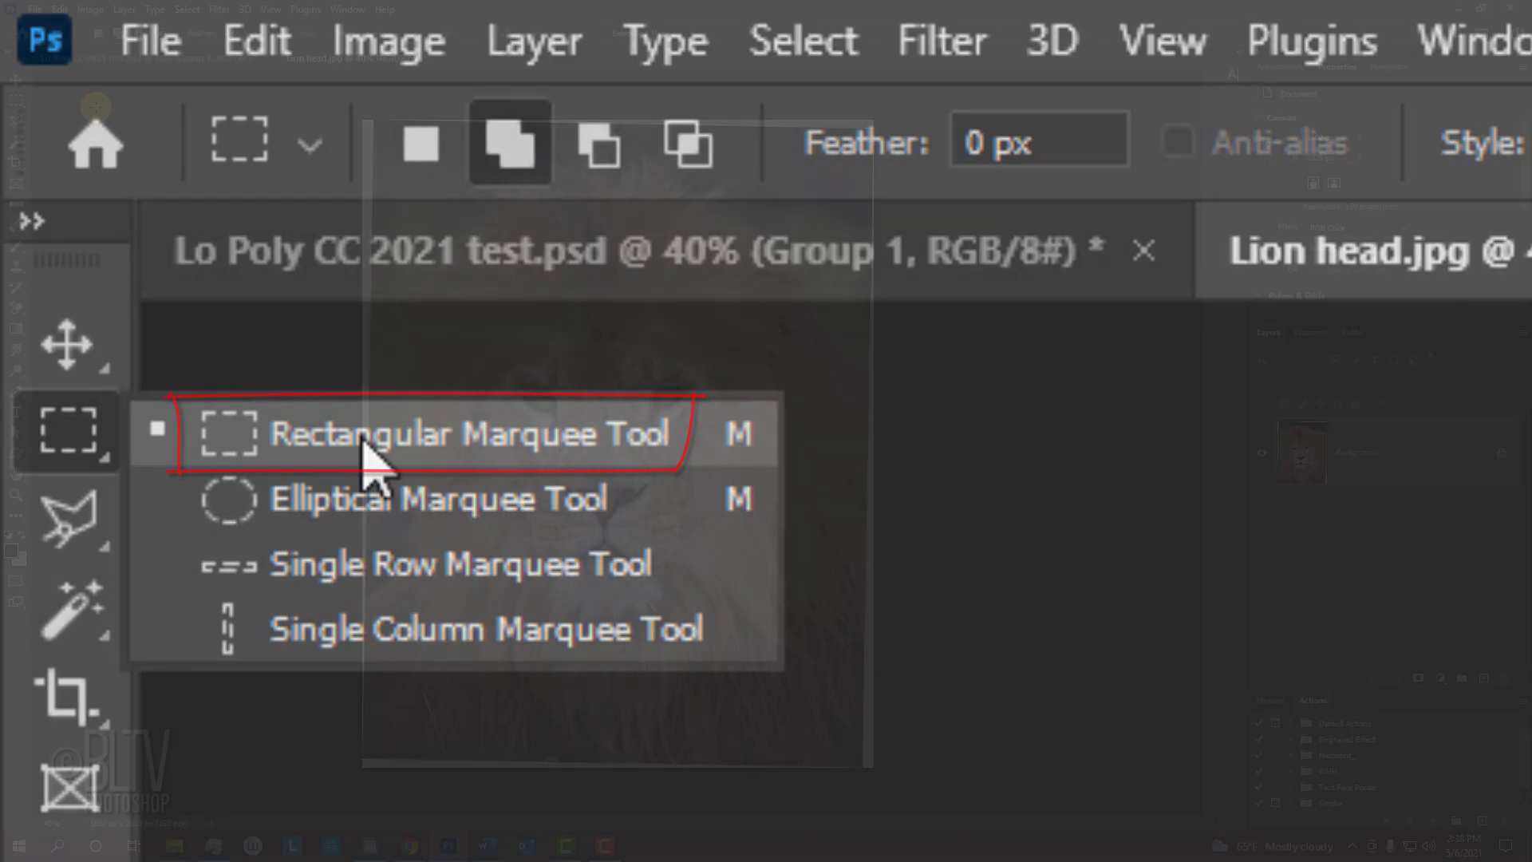
left_click(362, 441)
mouse_move(873, 134)
left_mouse_down()
mouse_move(636, 514)
mouse_move(607, 787)
left_mouse_up()
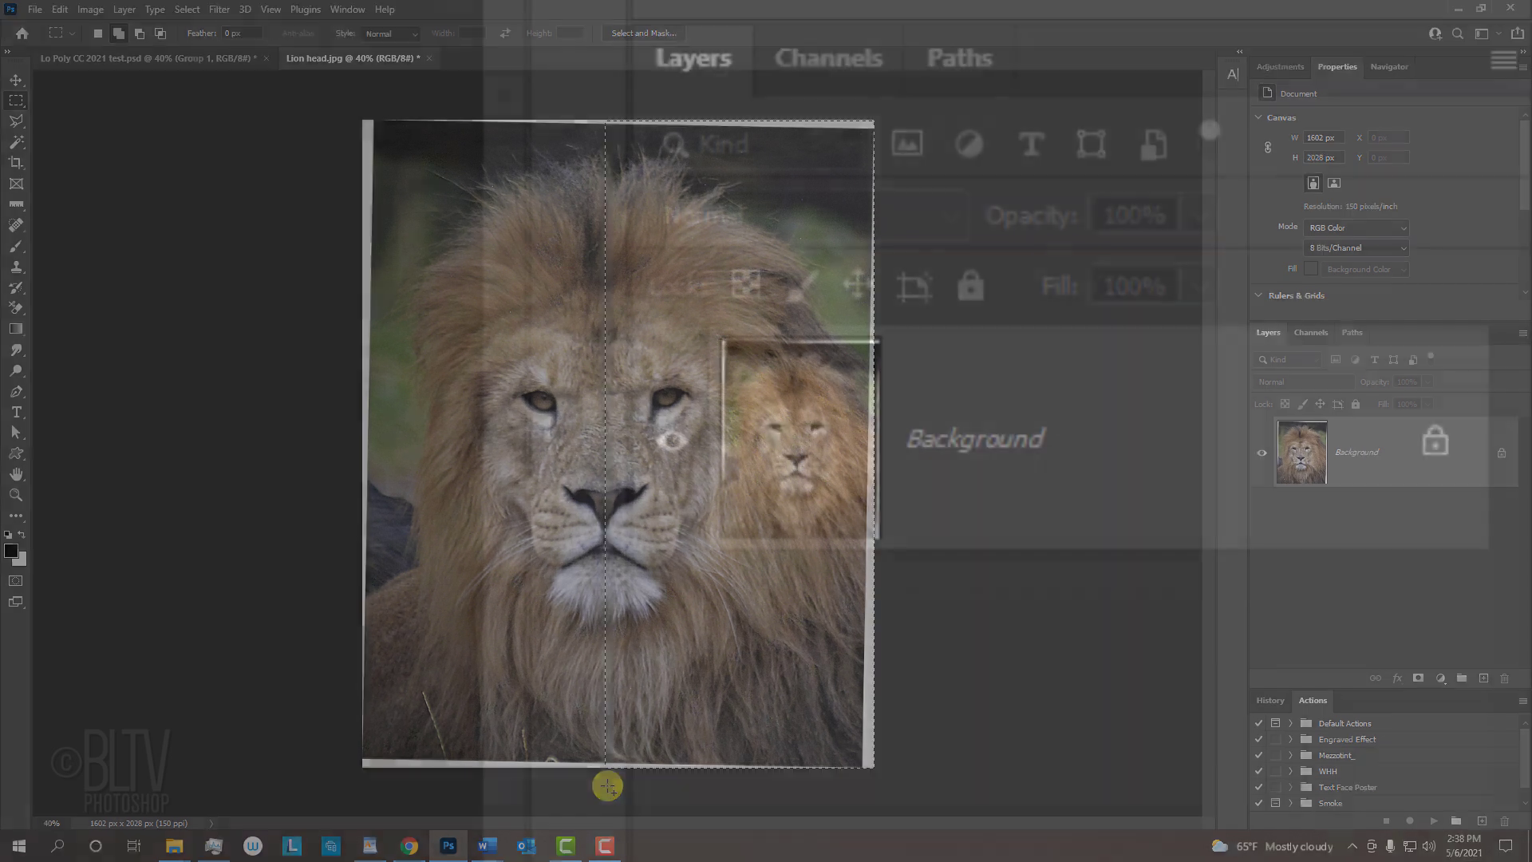
key("ctrl+j")
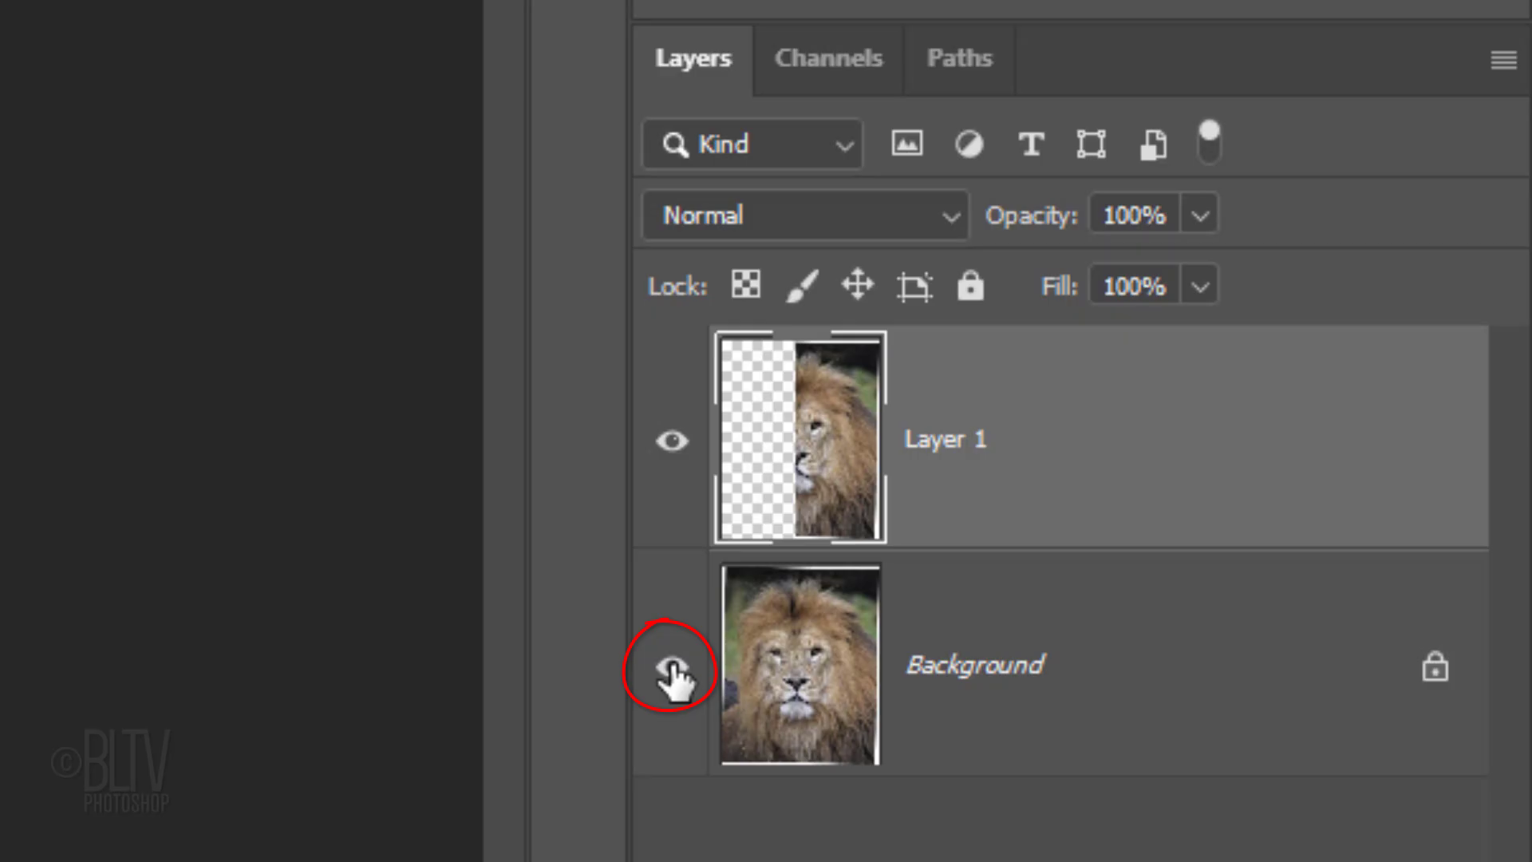
left_click(671, 668)
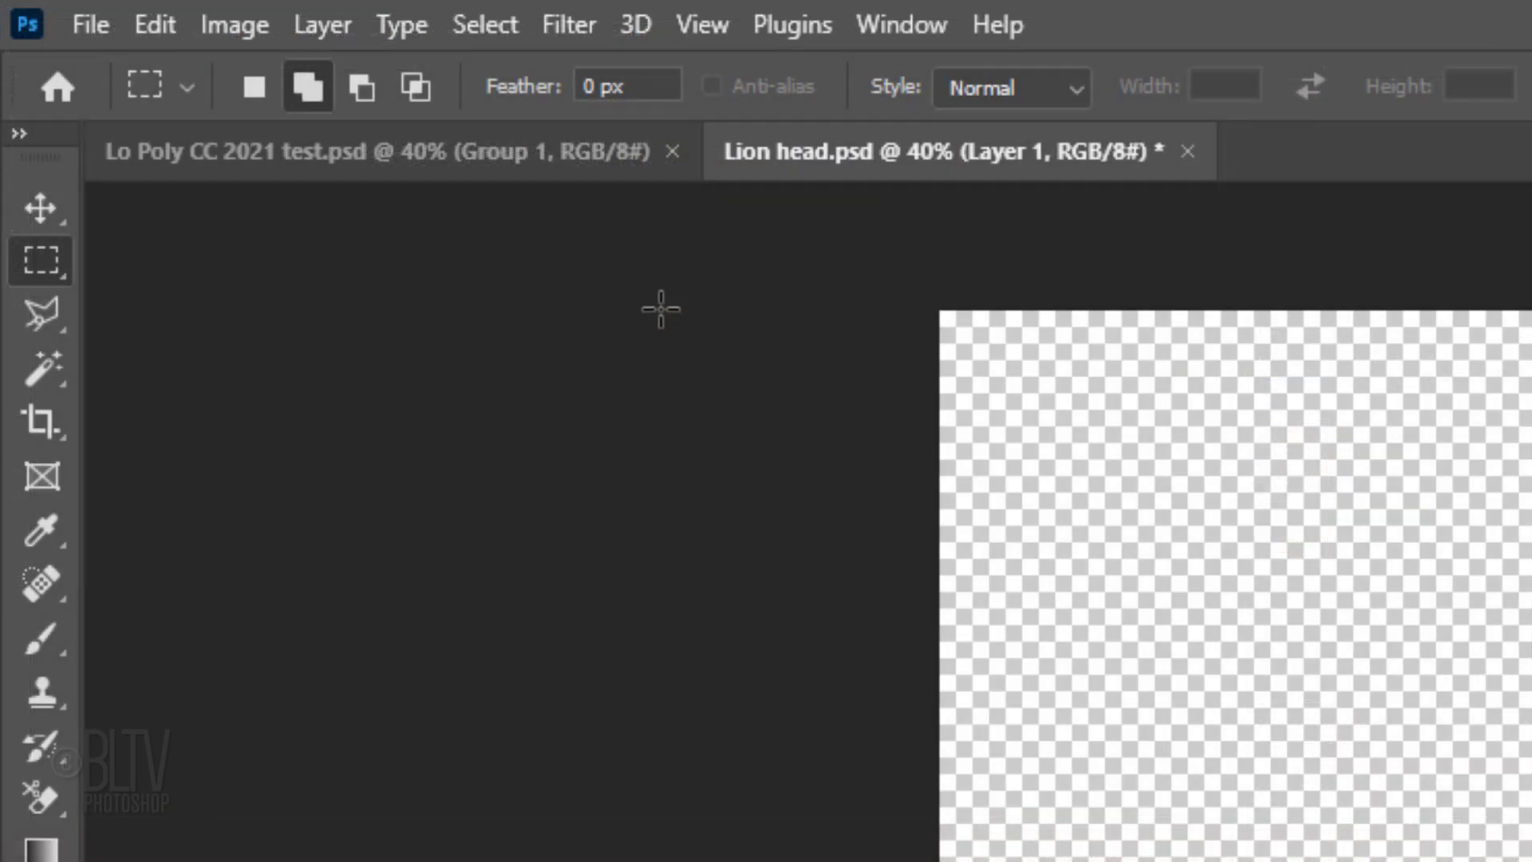
In Guides, Grid & Slices preferences, set a green dotted grid every 23 pixels, 1 subdivision
left_click(63, 9)
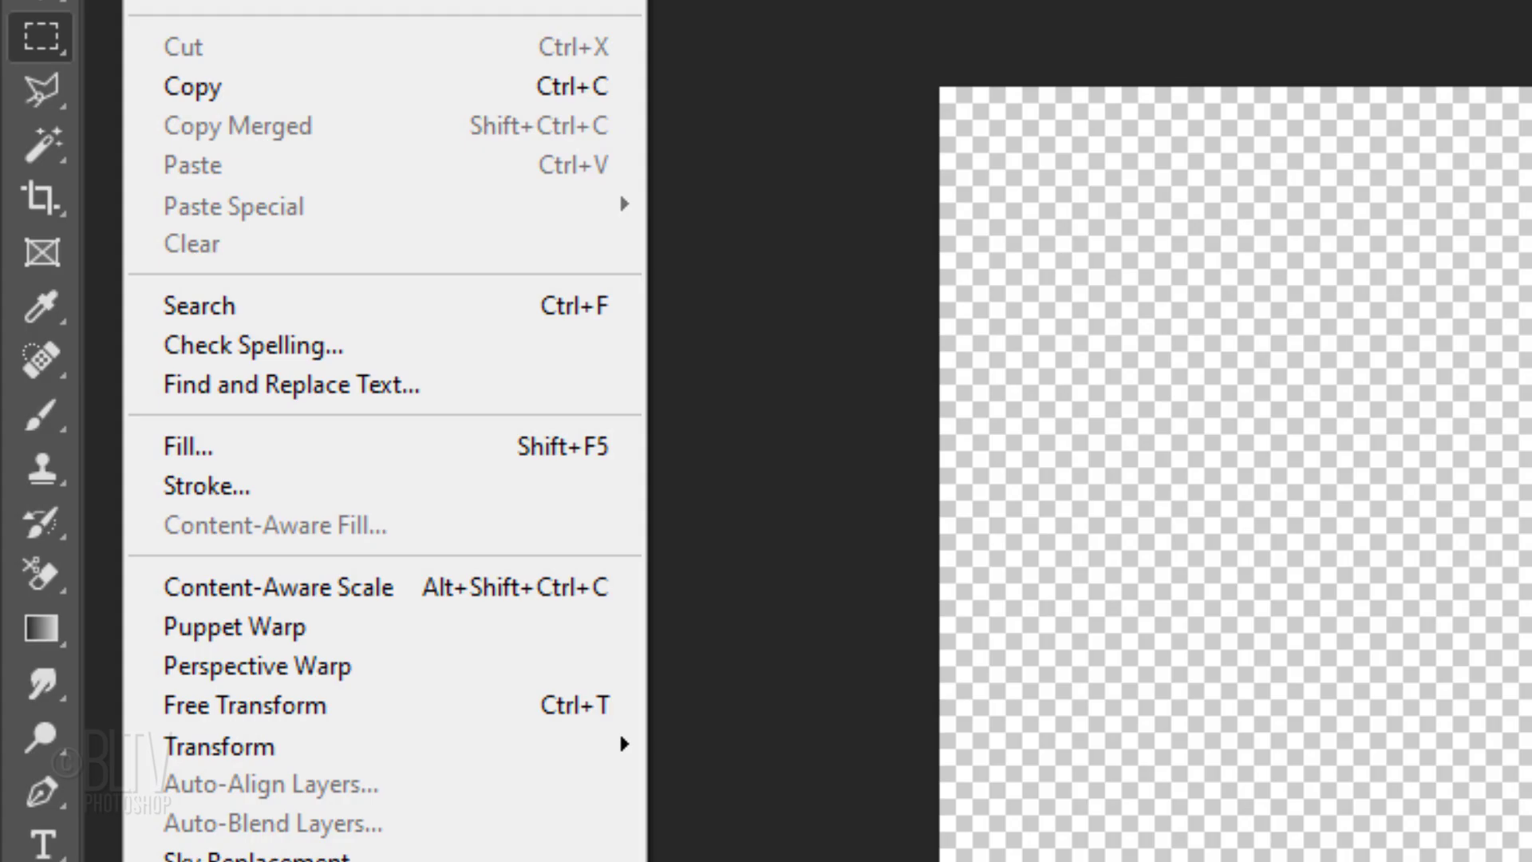
mouse_move(228, 775)
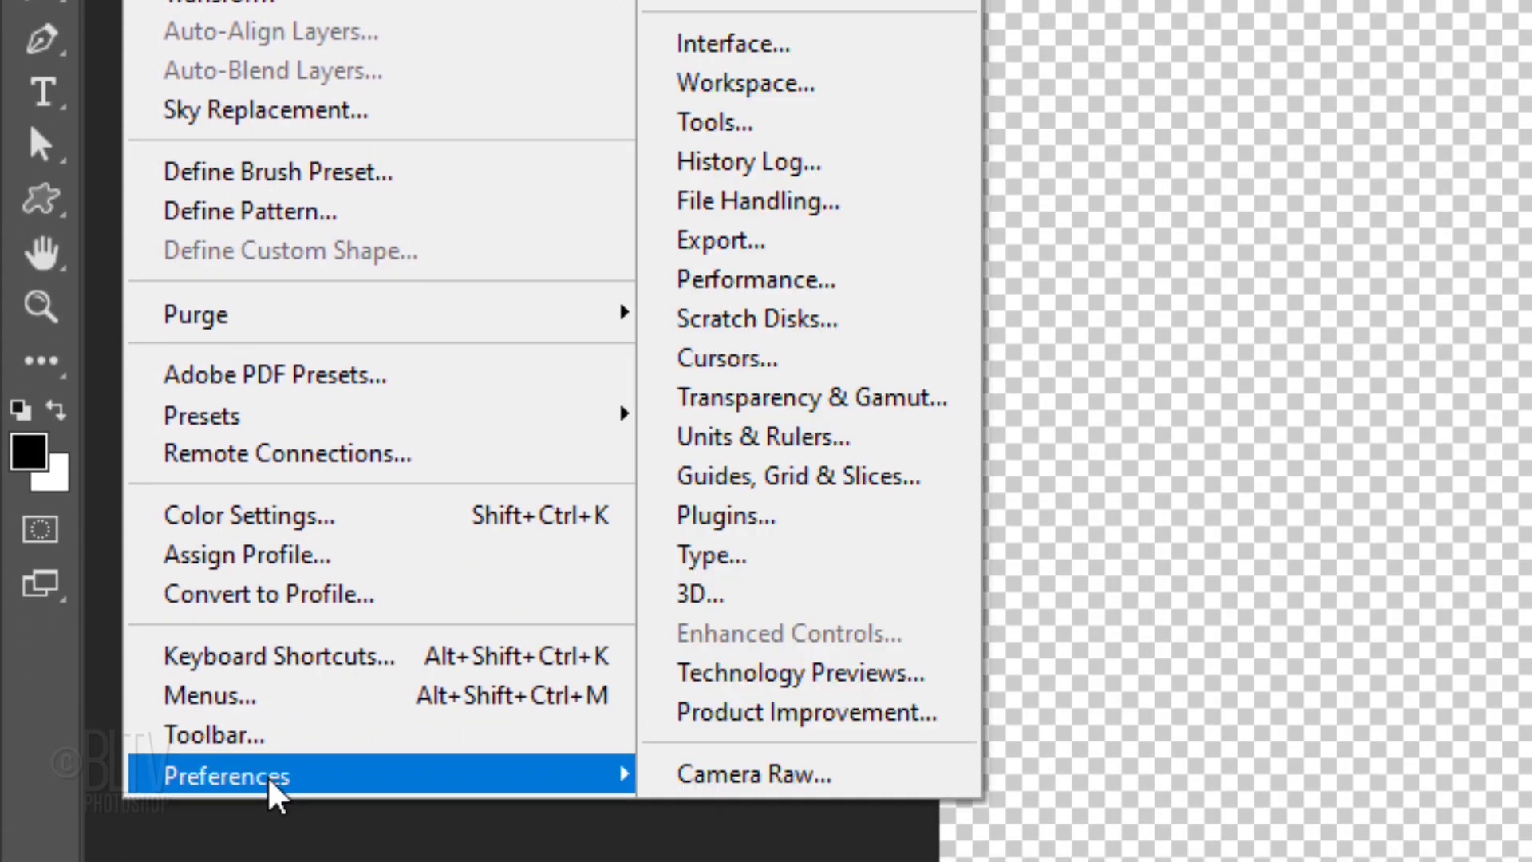
left_click(778, 479)
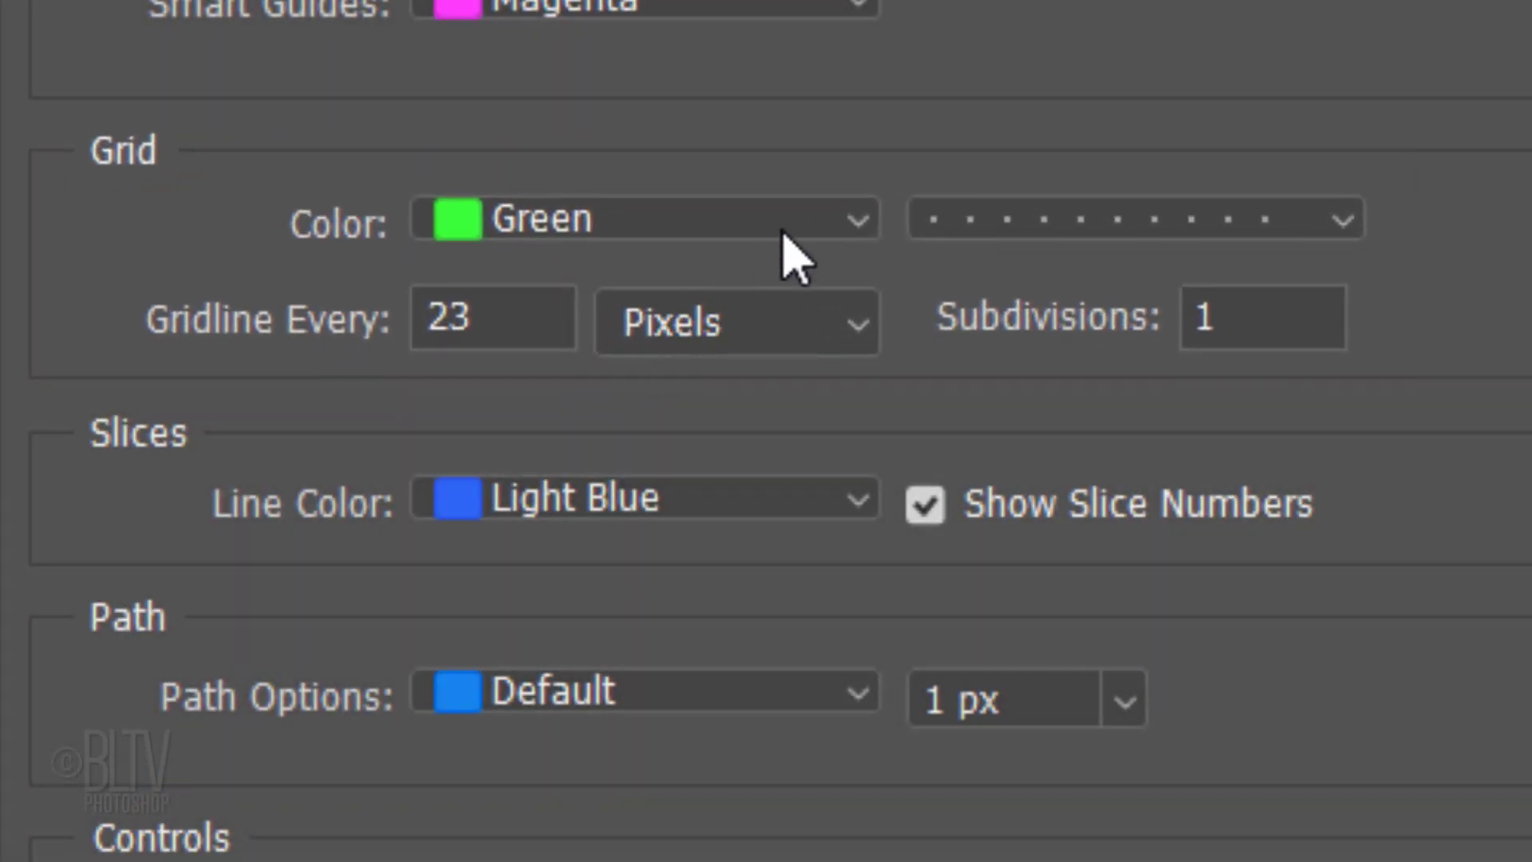
left_click(853, 227)
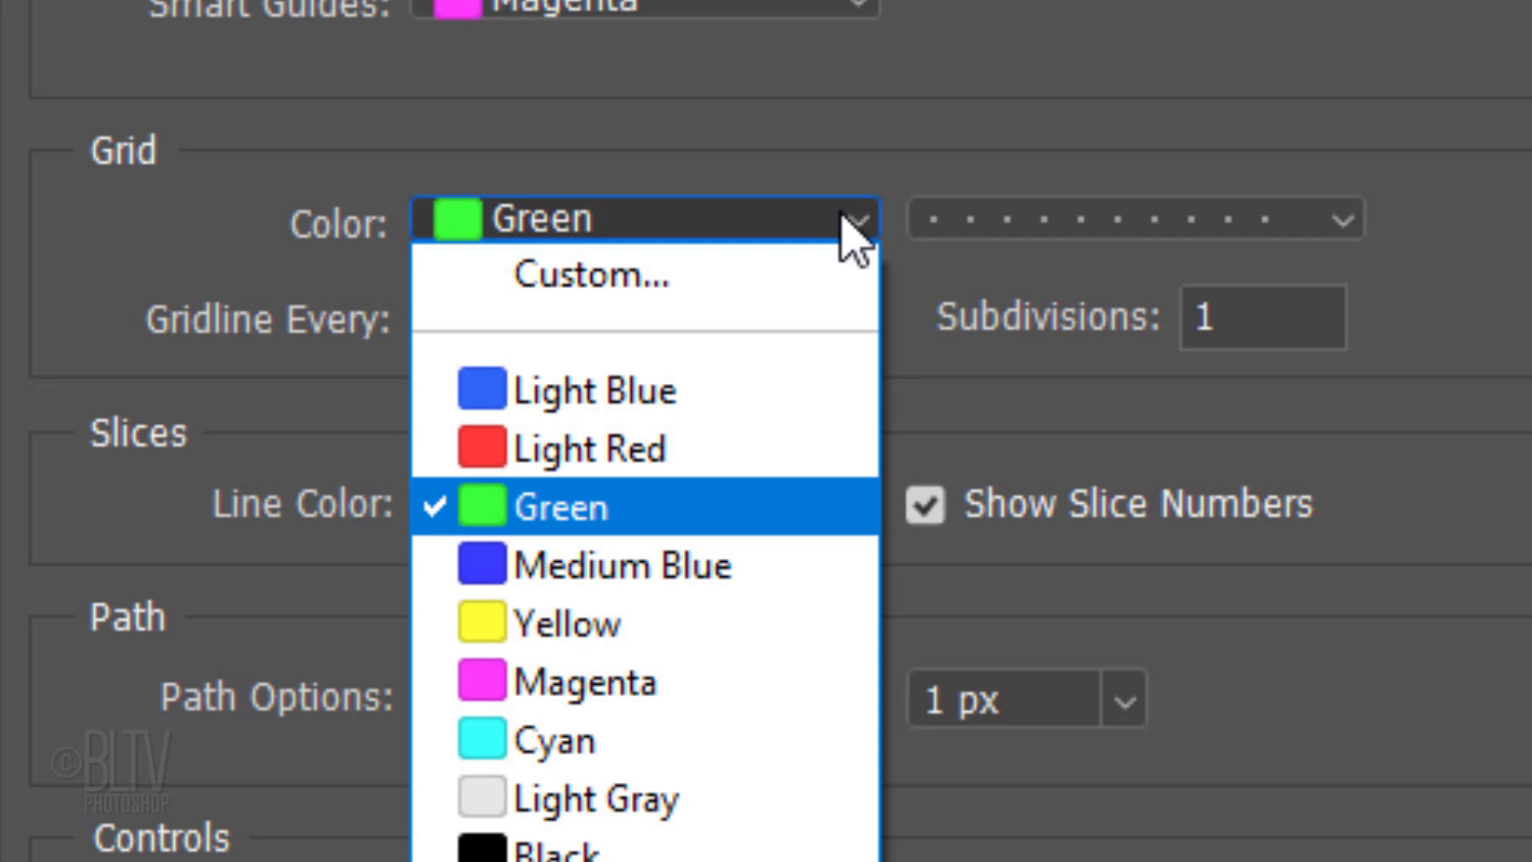
left_click(852, 229)
left_click(1343, 227)
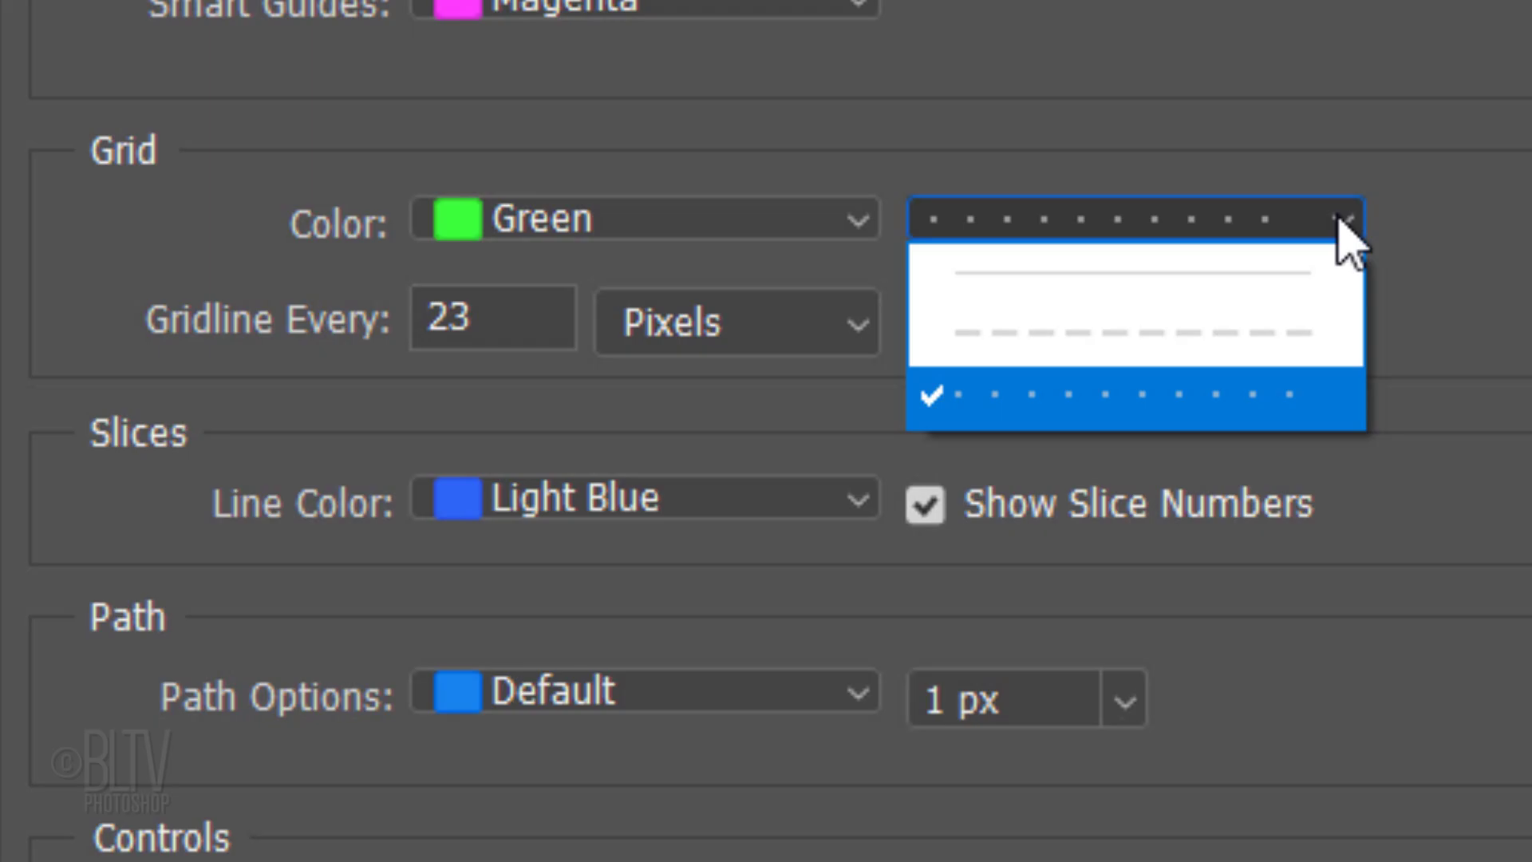
left_click(1347, 241)
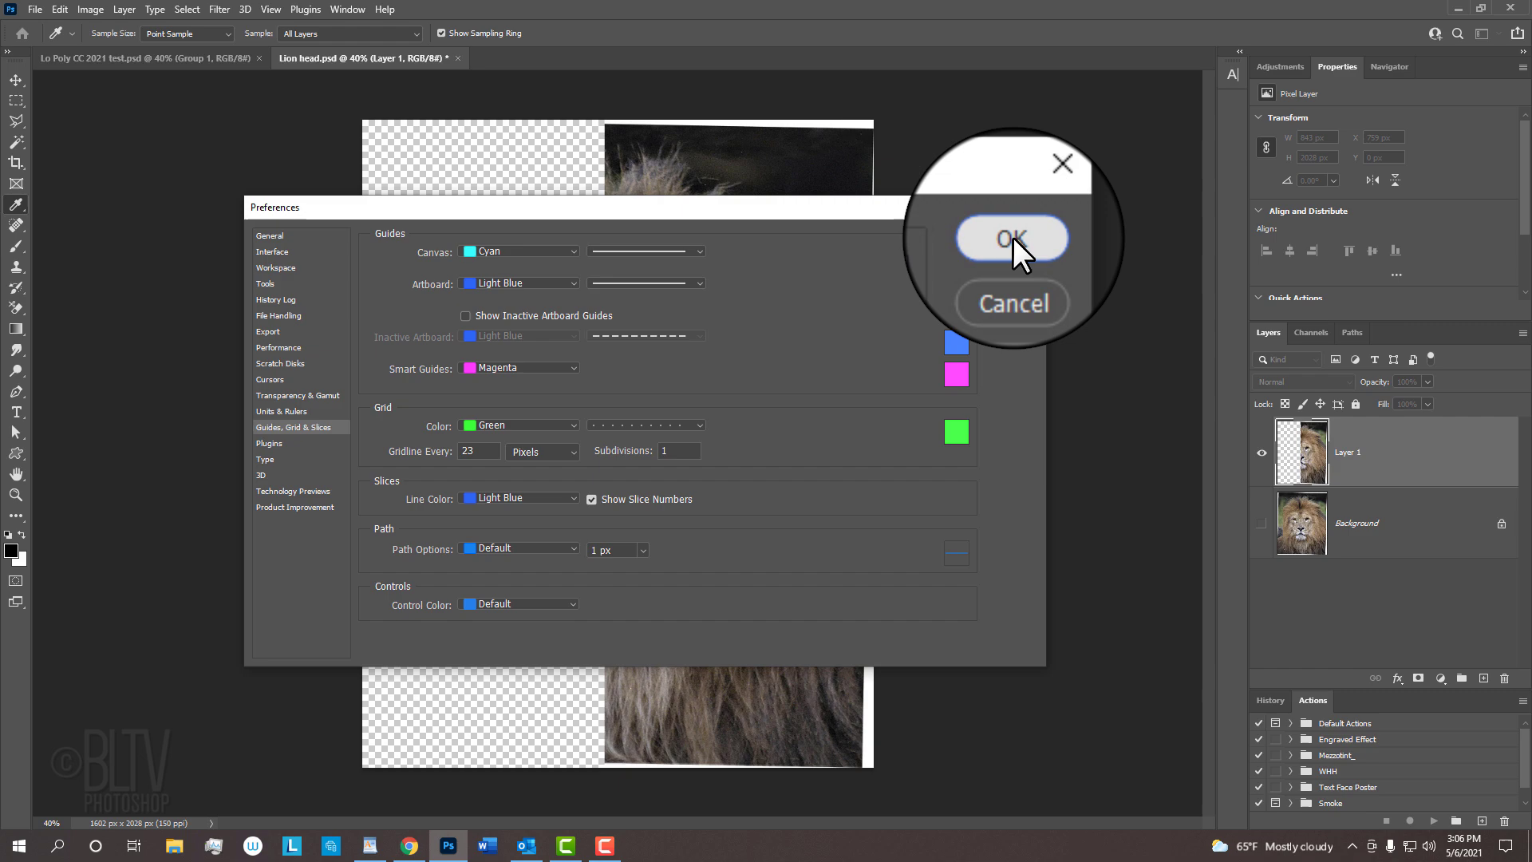
left_click(1013, 239)
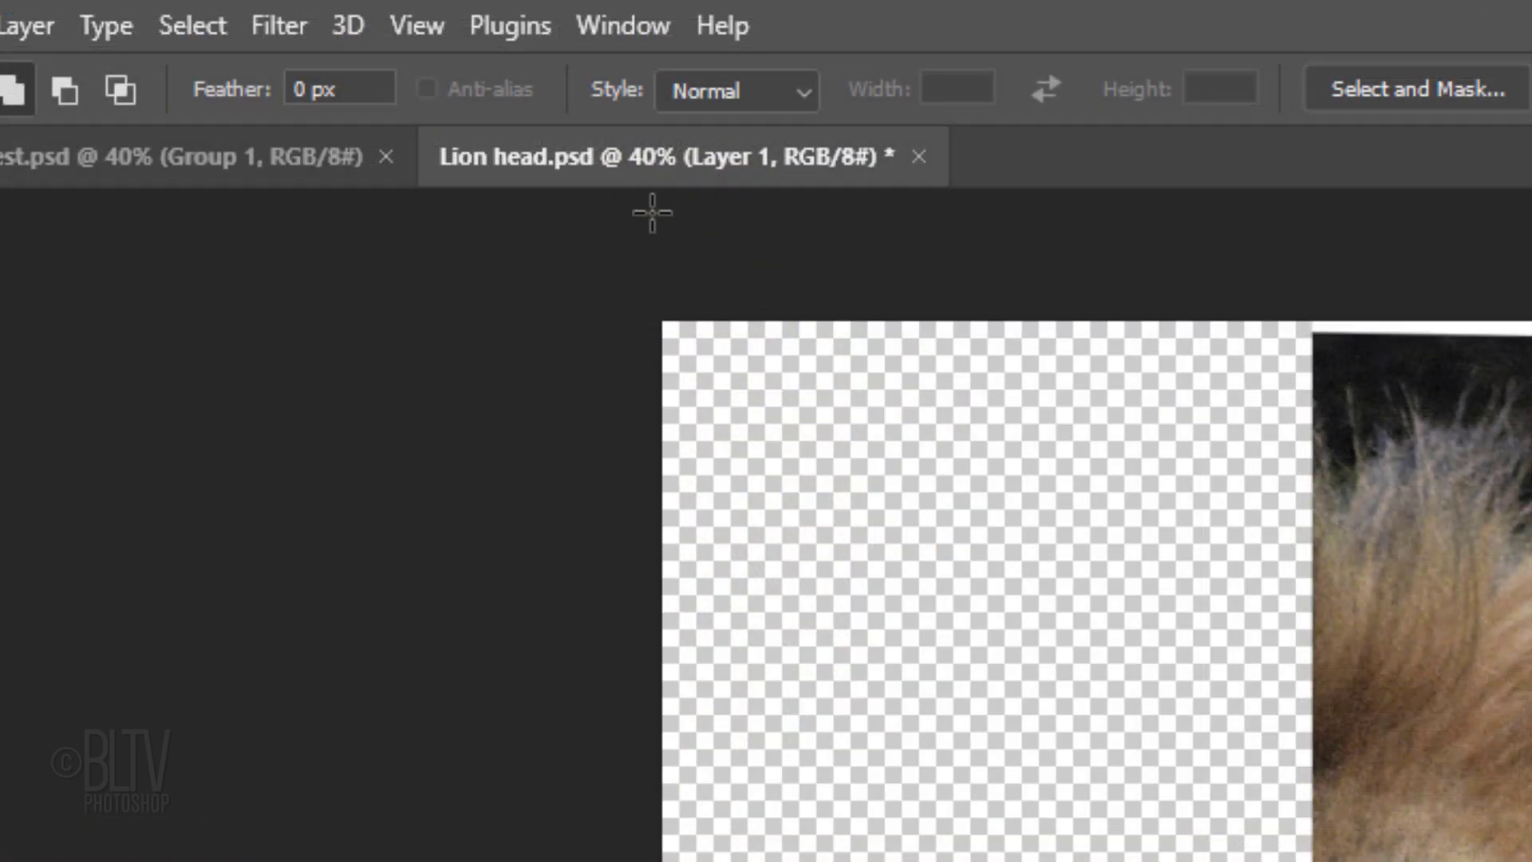
Turn on the grid overlay from the View menu's Show options
left_click(273, 10)
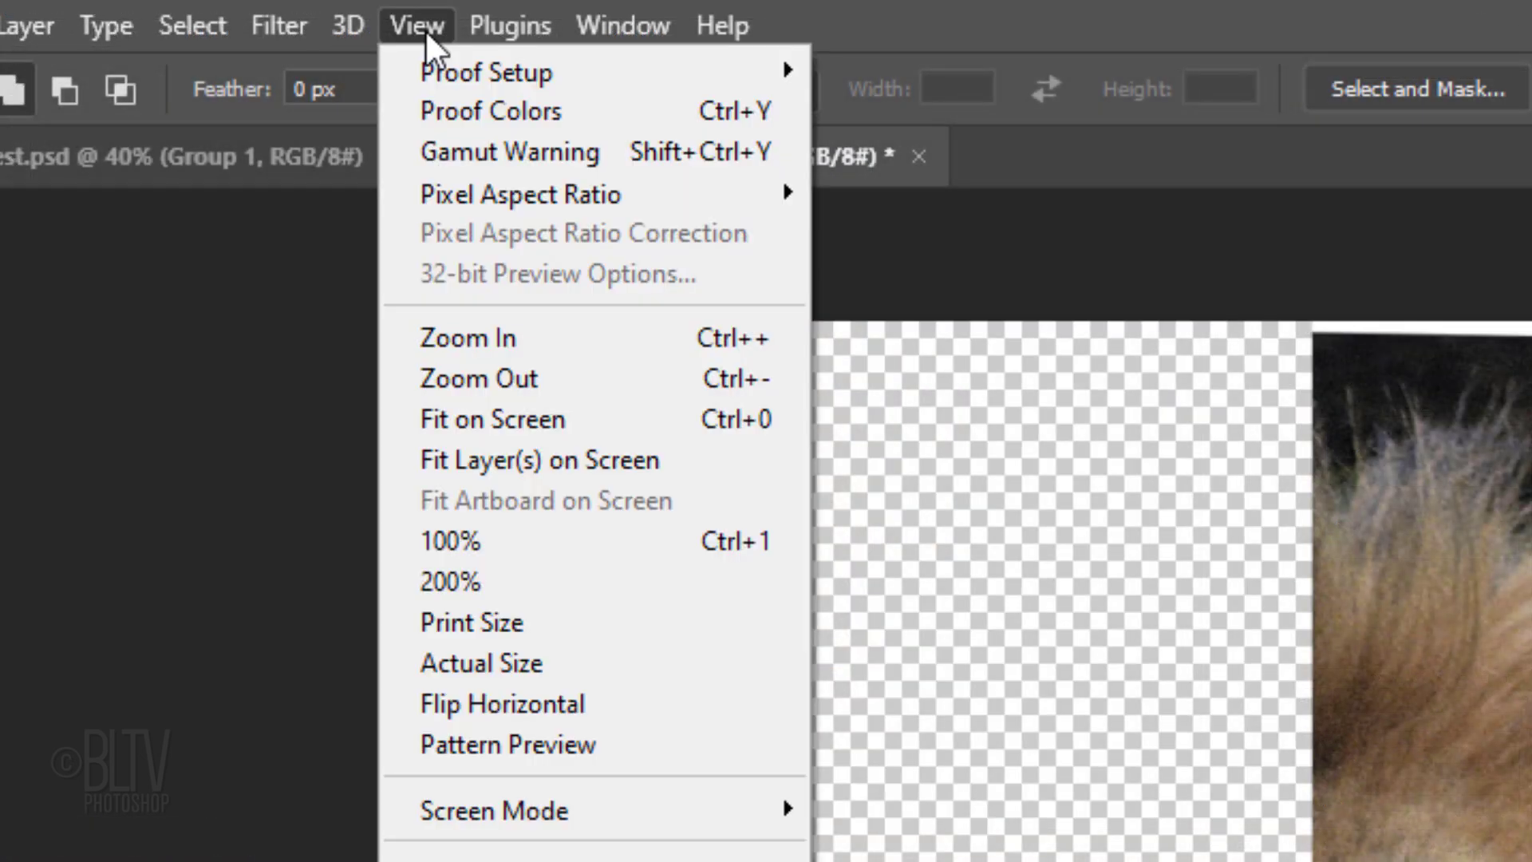
mouse_move(285, 341)
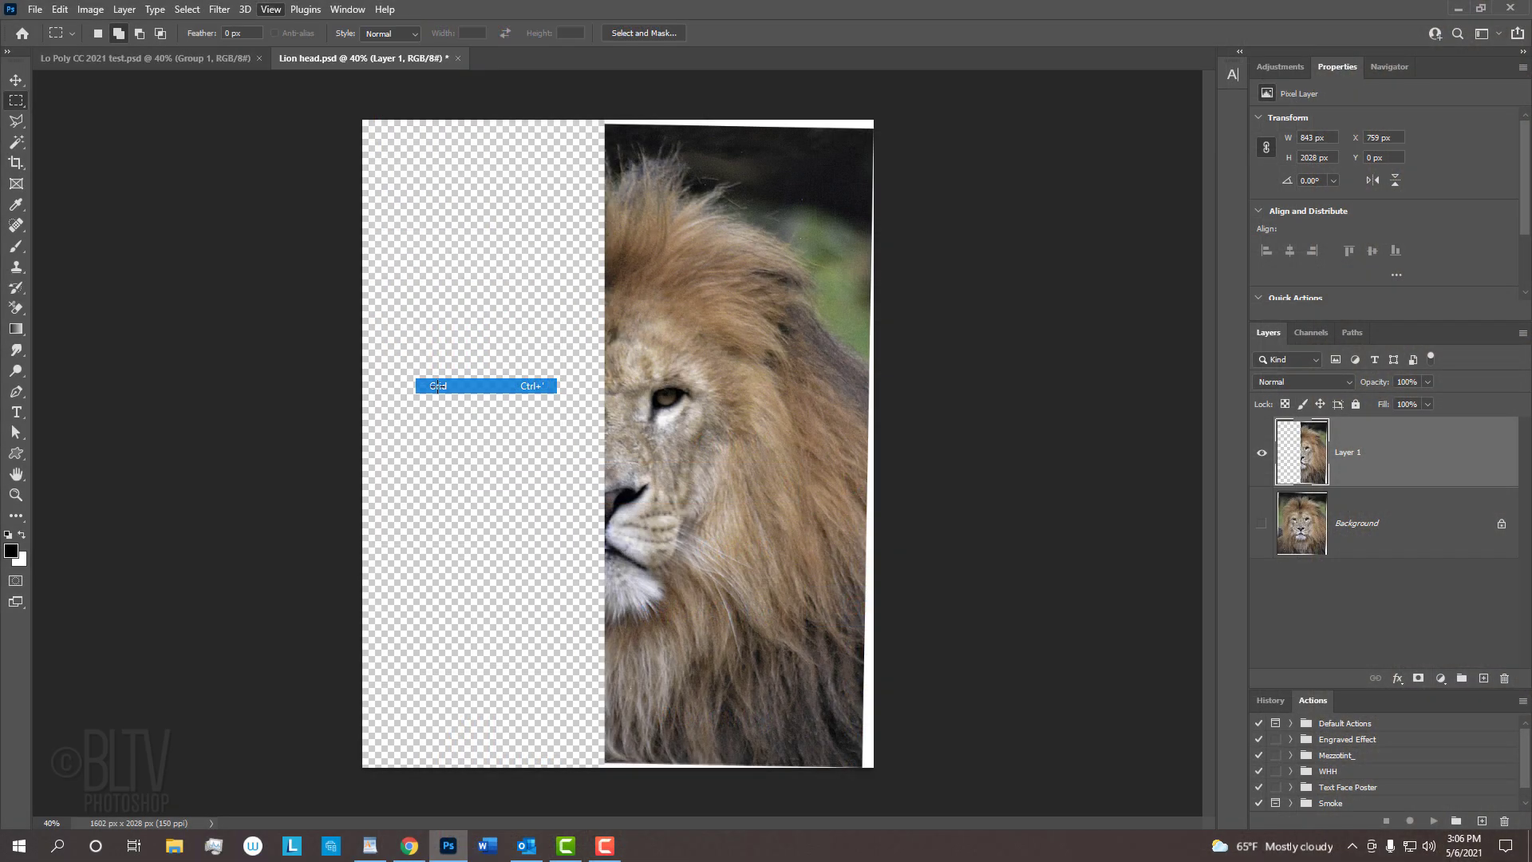
left_click(436, 386)
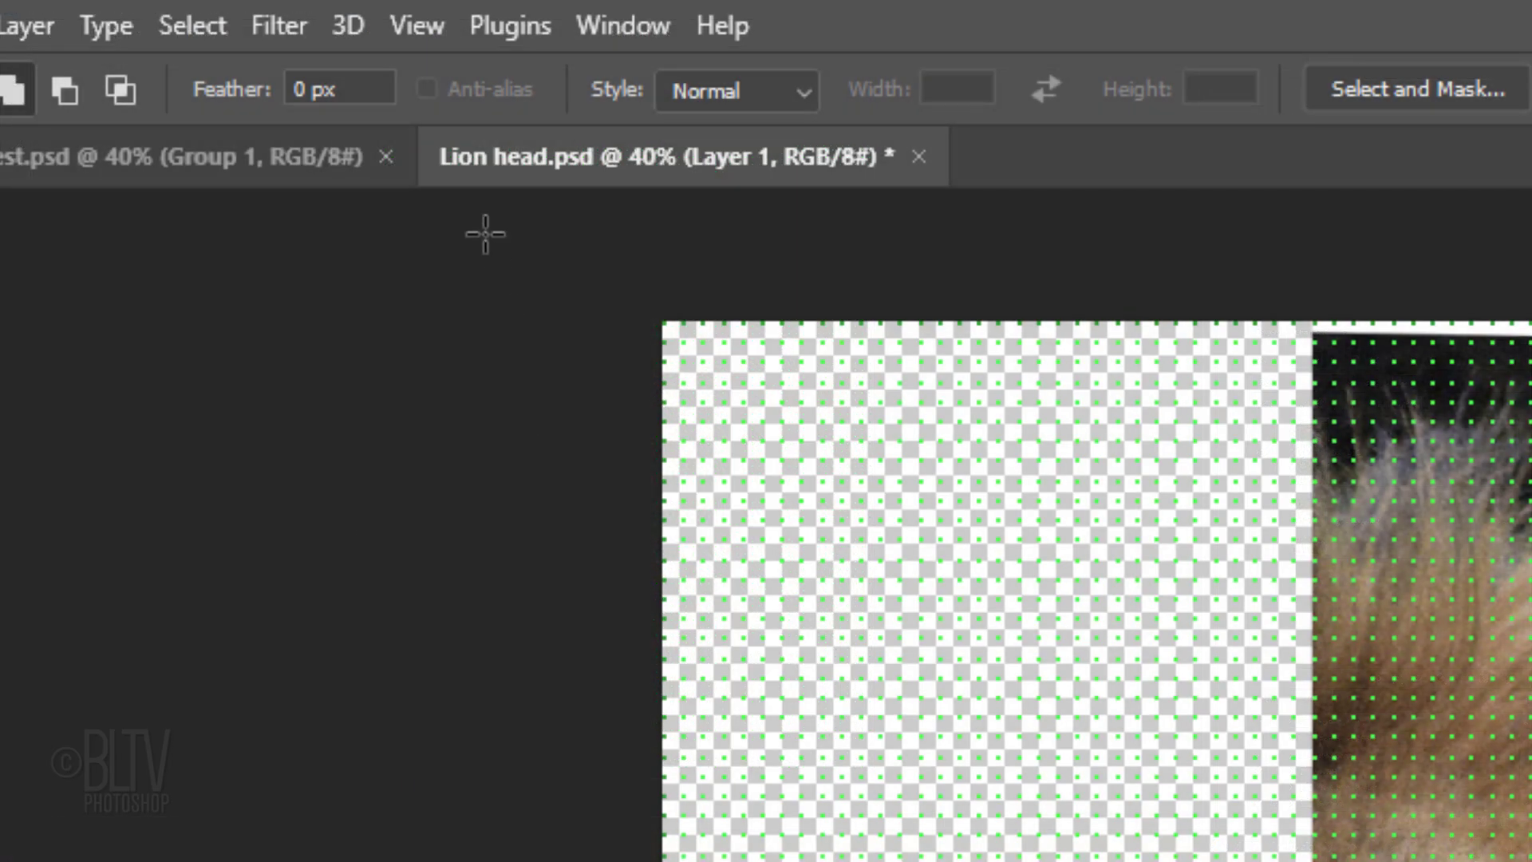
left_click(271, 9)
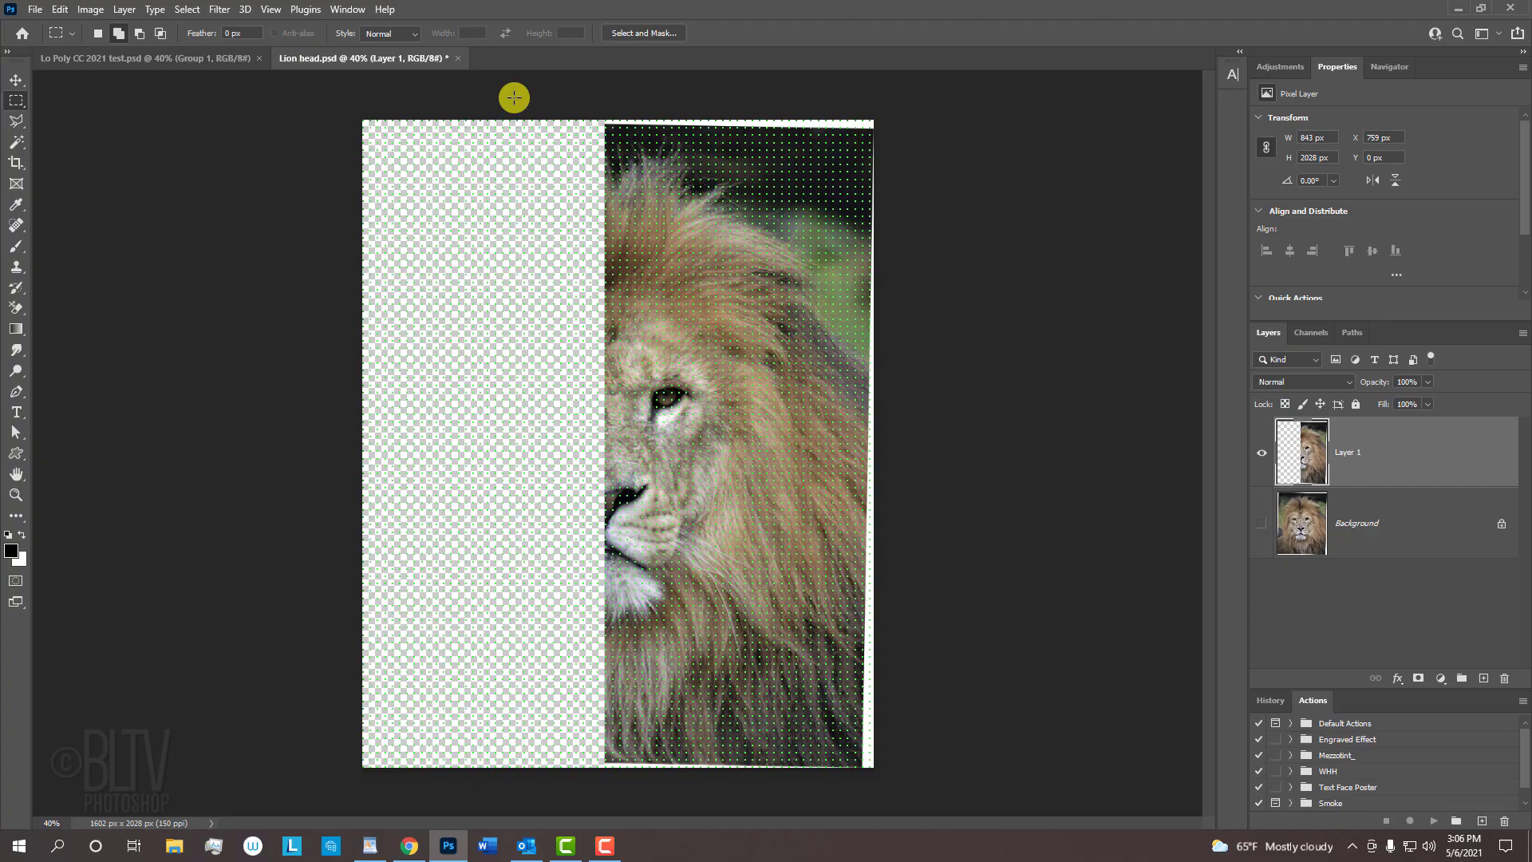
Zoom in and pan to get a close view of the lion's eye
key("z")
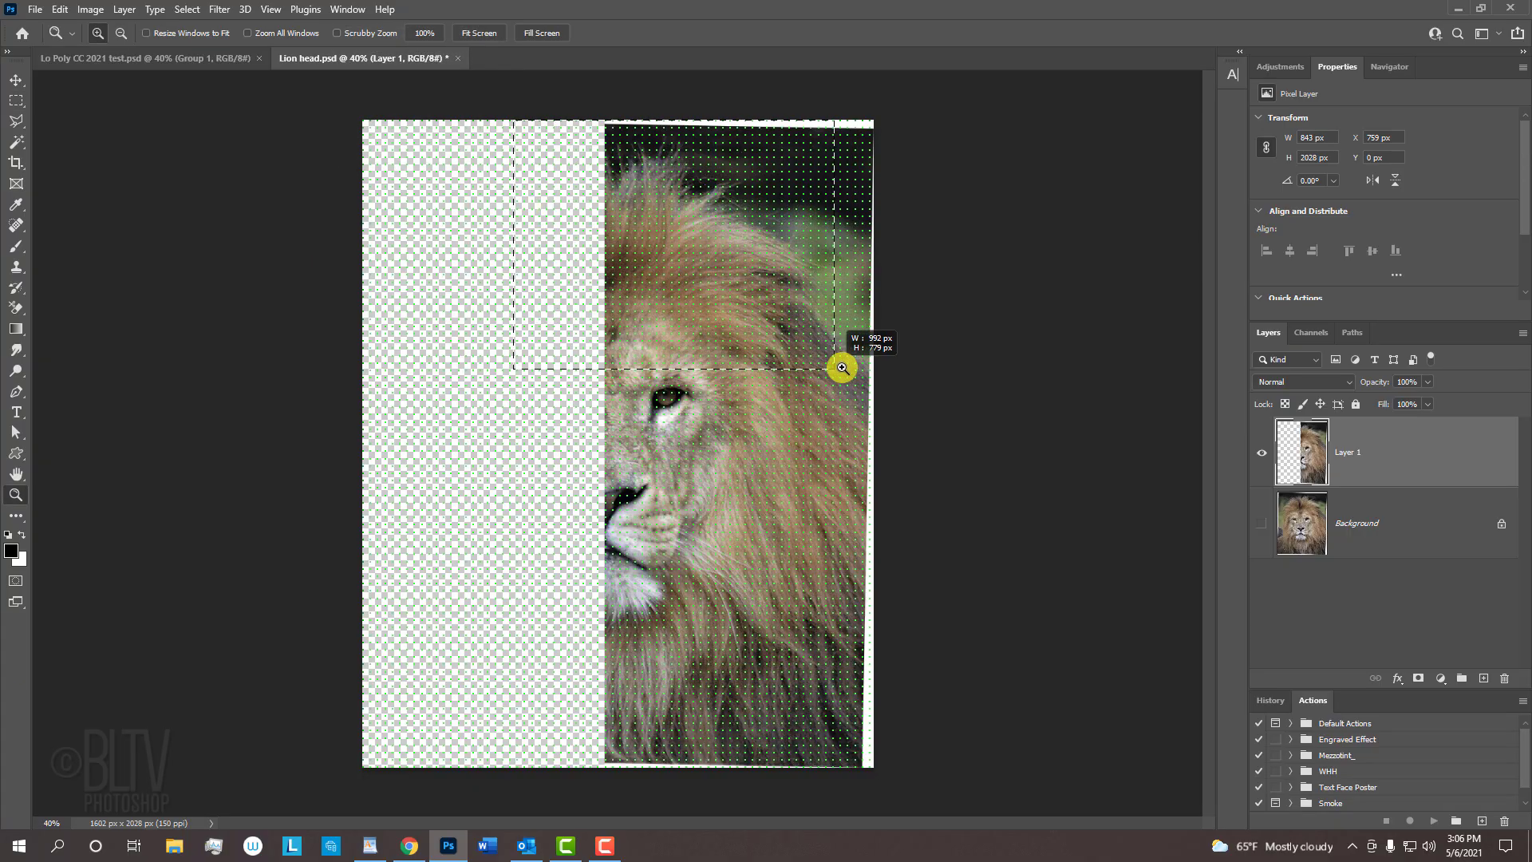
left_click_drag(512, 97, 869, 363)
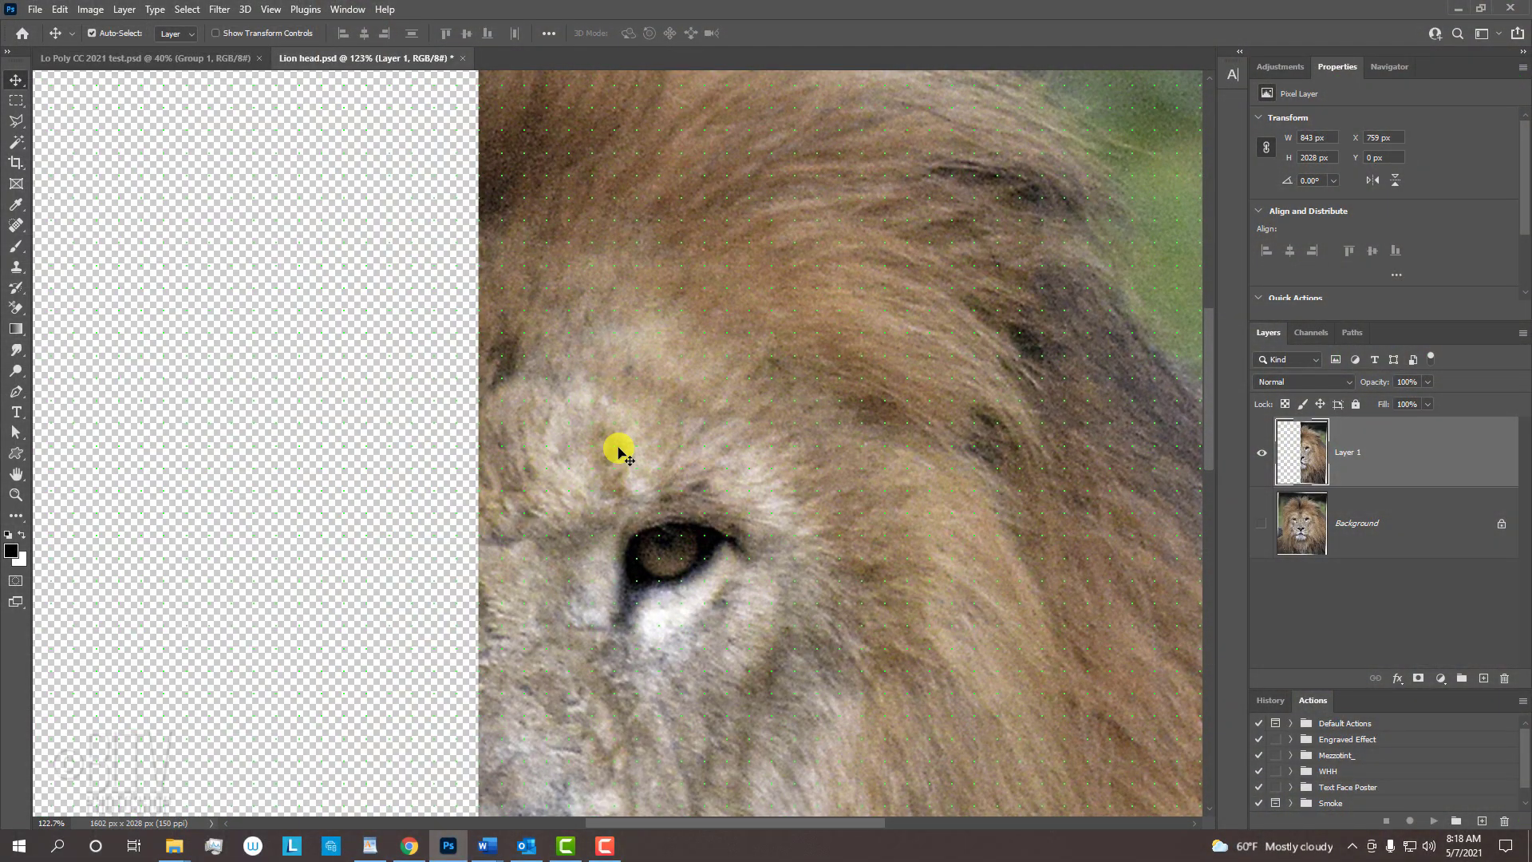
key("space")
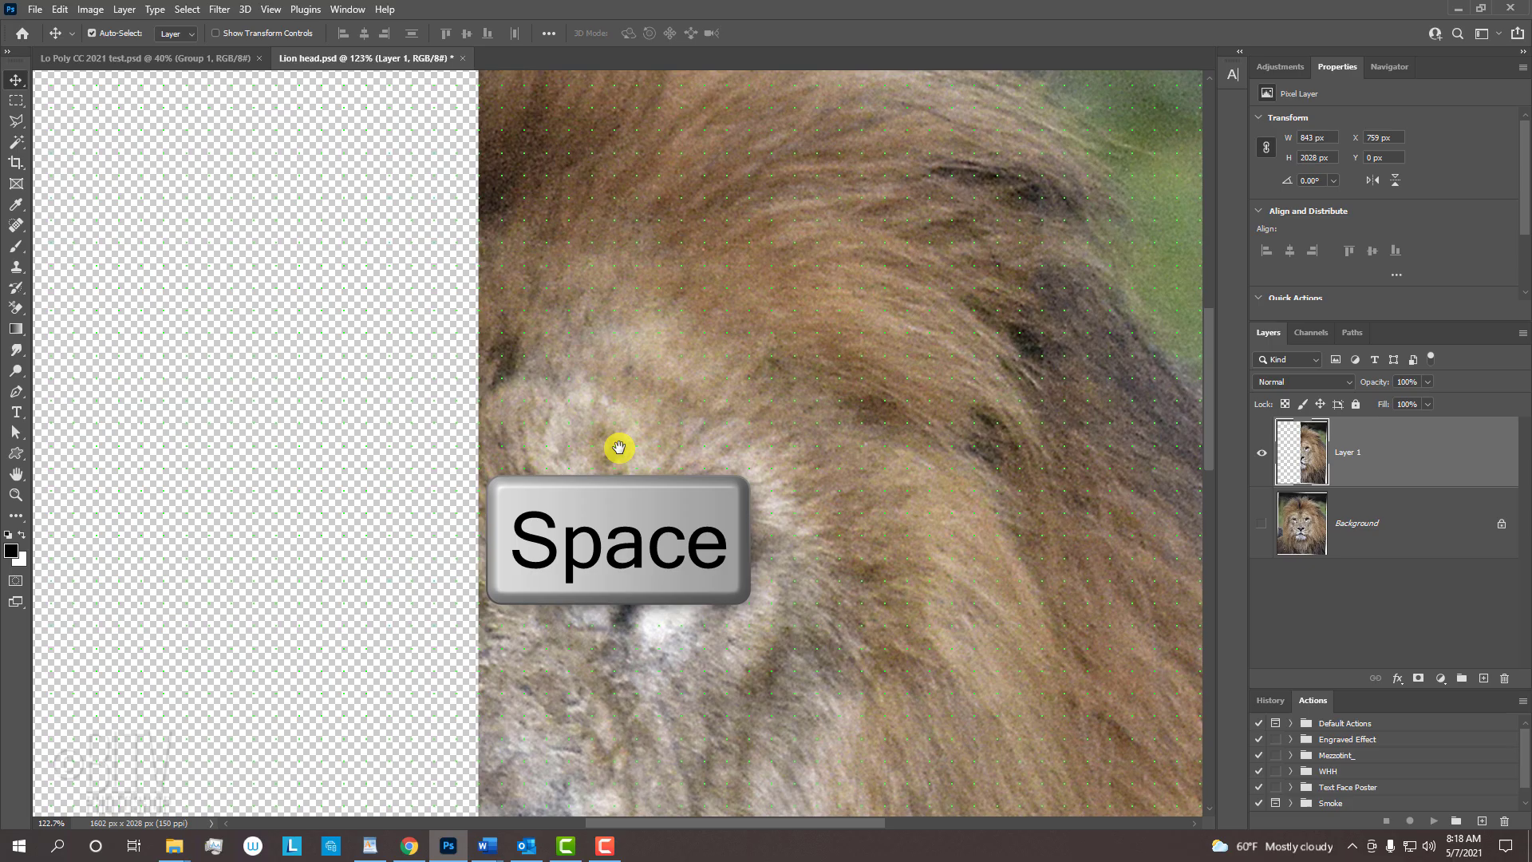
left_click_drag(619, 448, 533, 280)
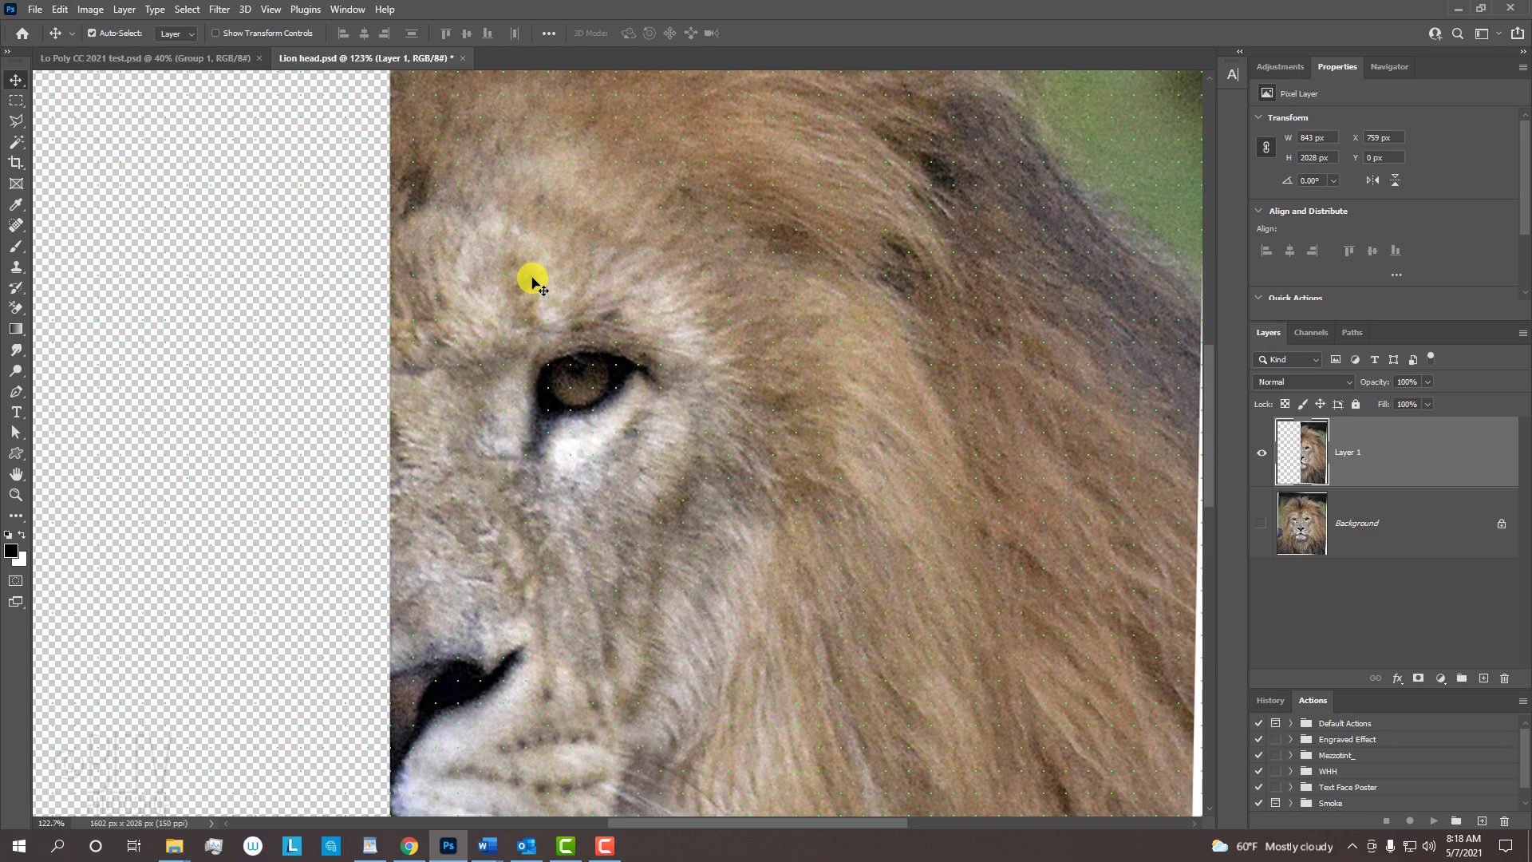
key("z")
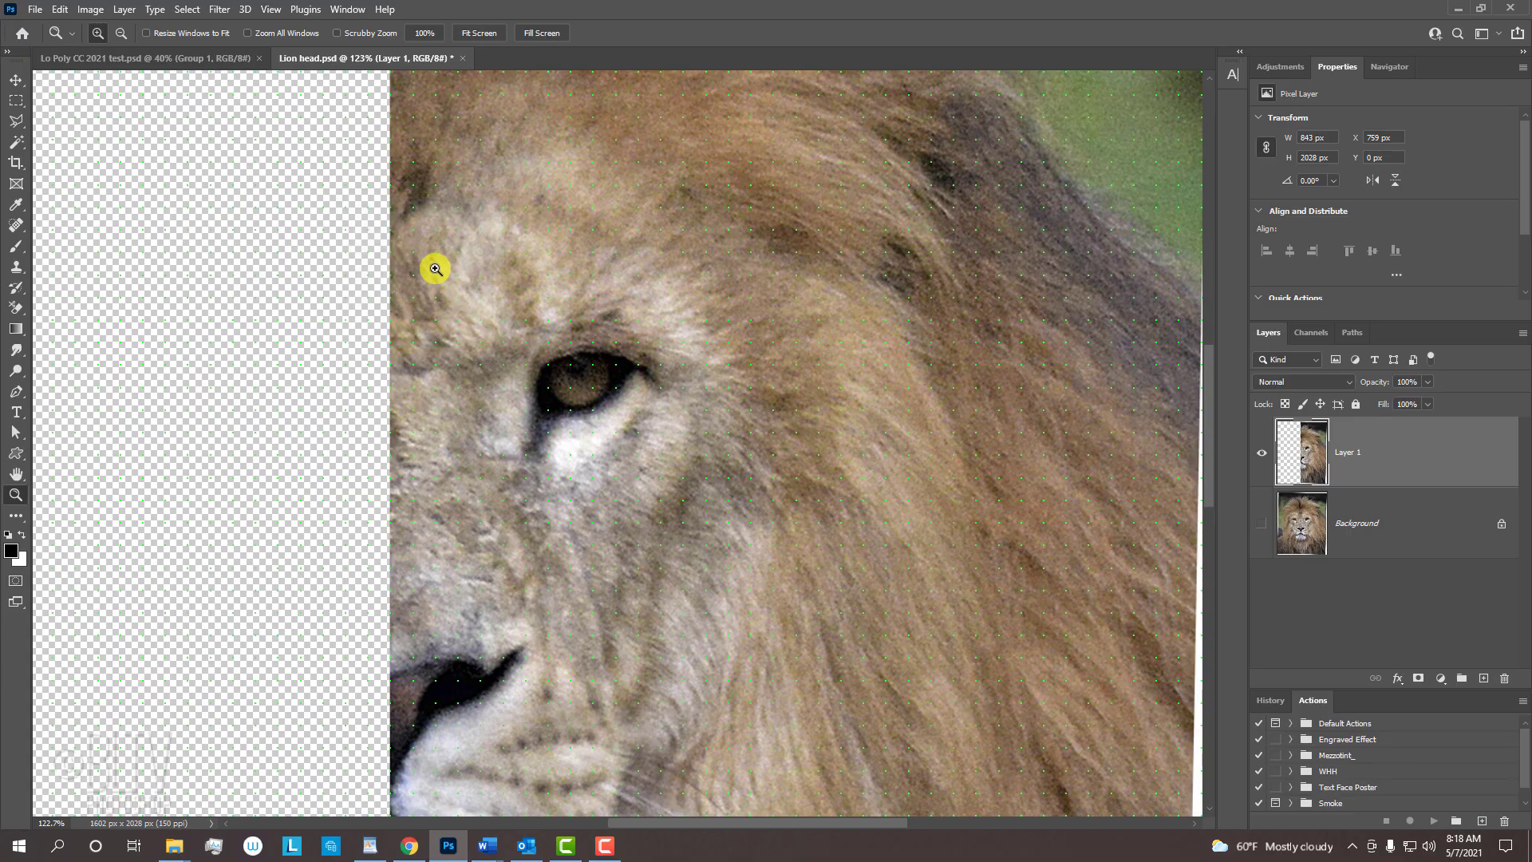
left_click_drag(433, 252, 754, 516)
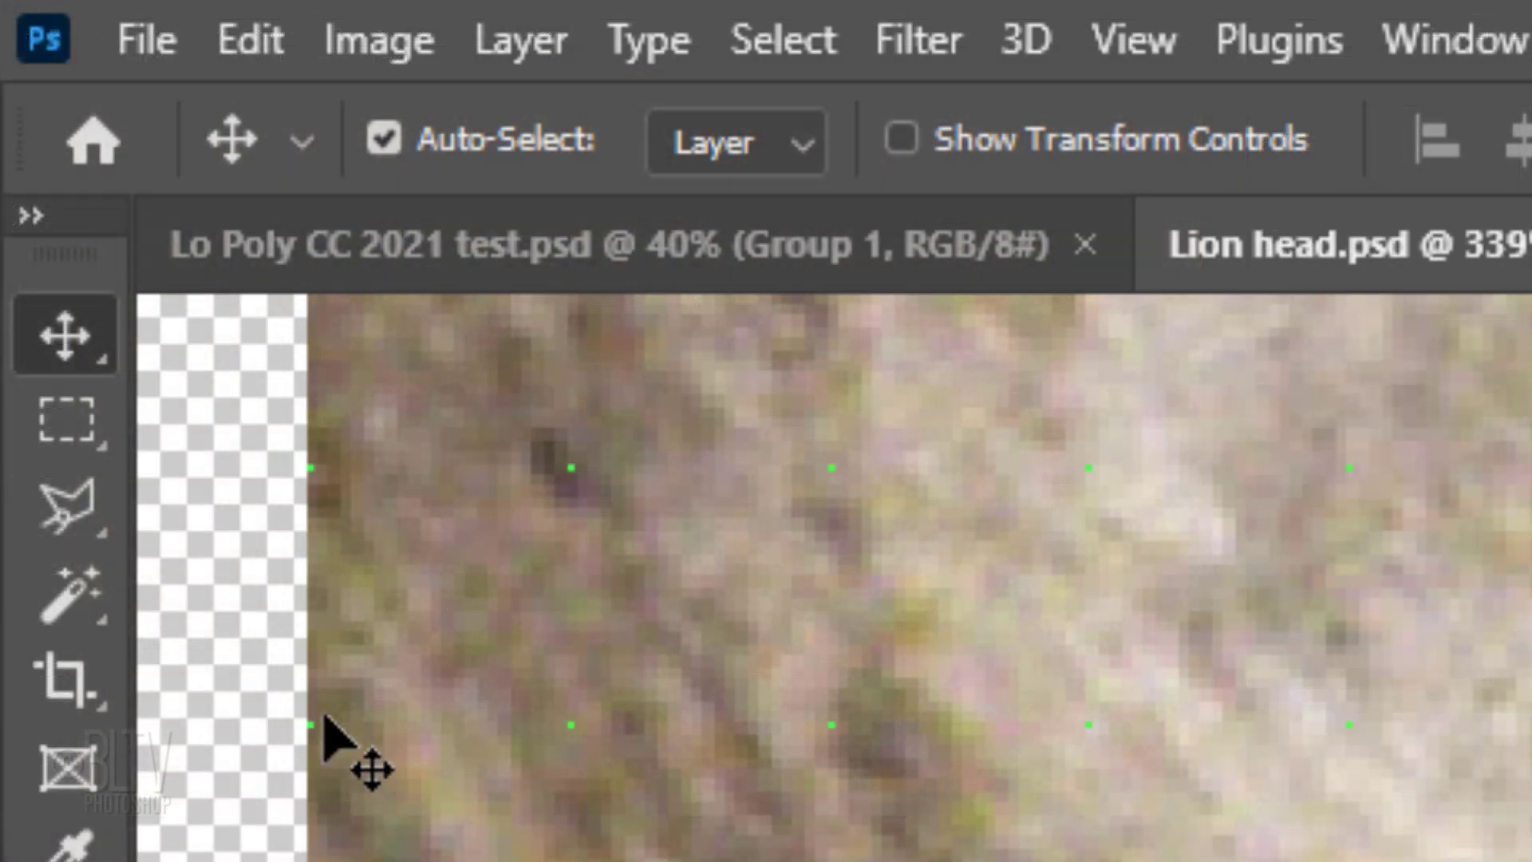
Select the Polygonal Lasso Tool with Anti-alias turned off
left_click(18, 119)
right_click(17, 119)
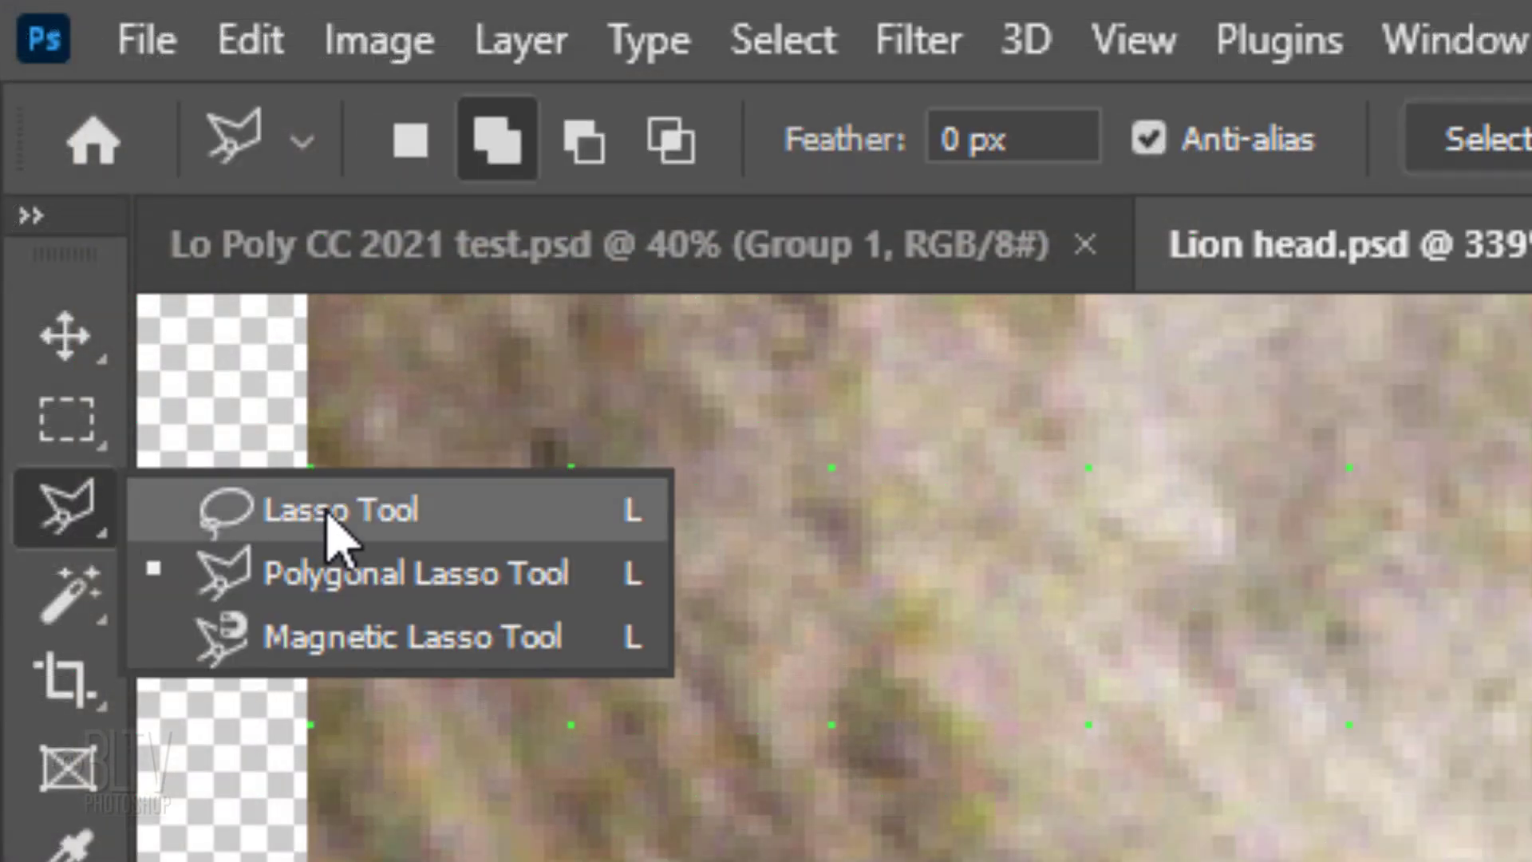
left_click(339, 577)
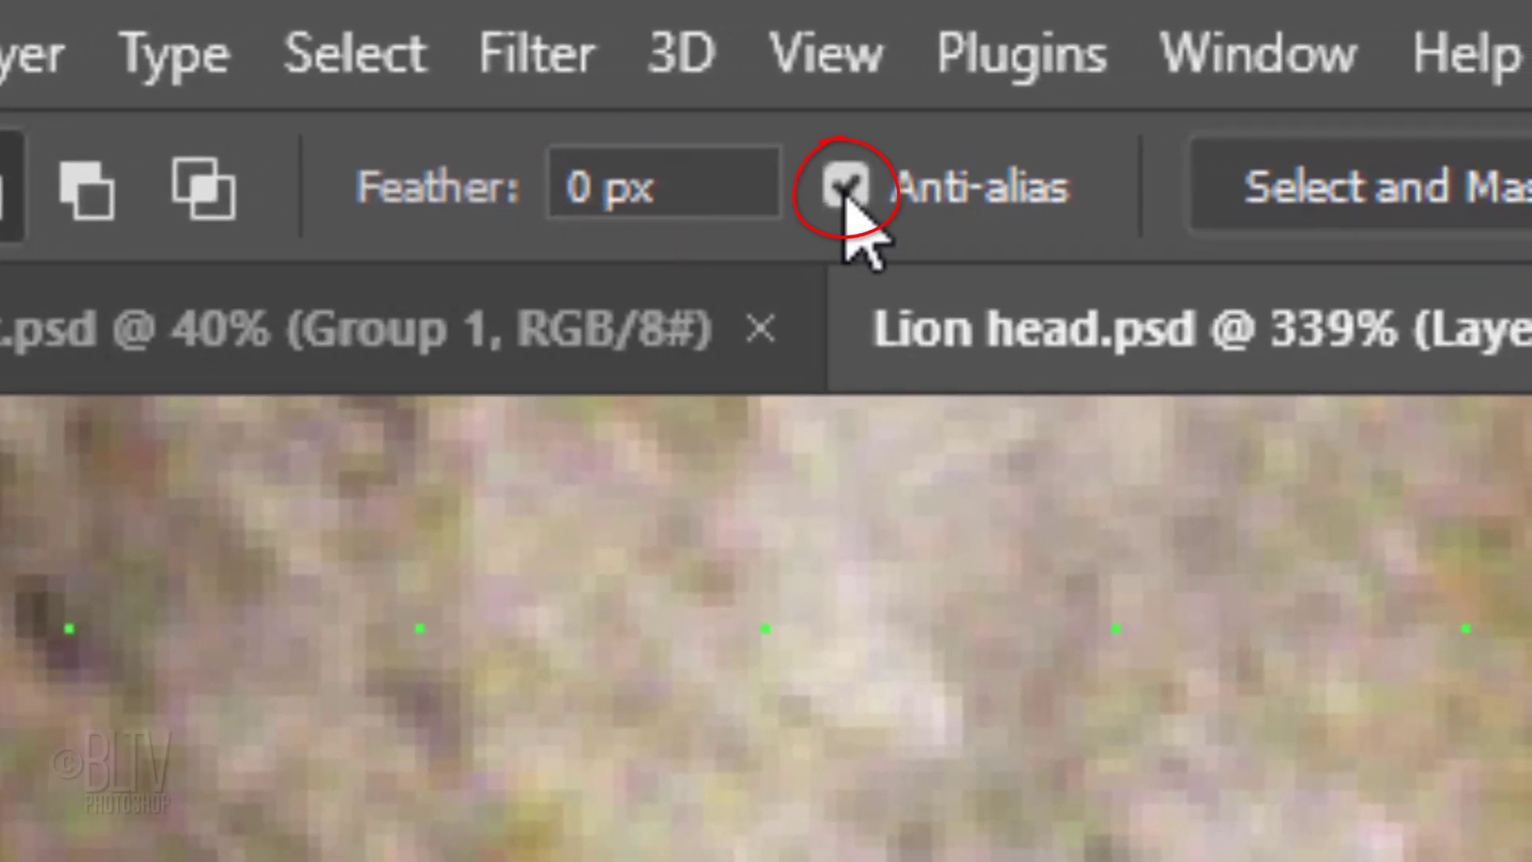
left_click(845, 191)
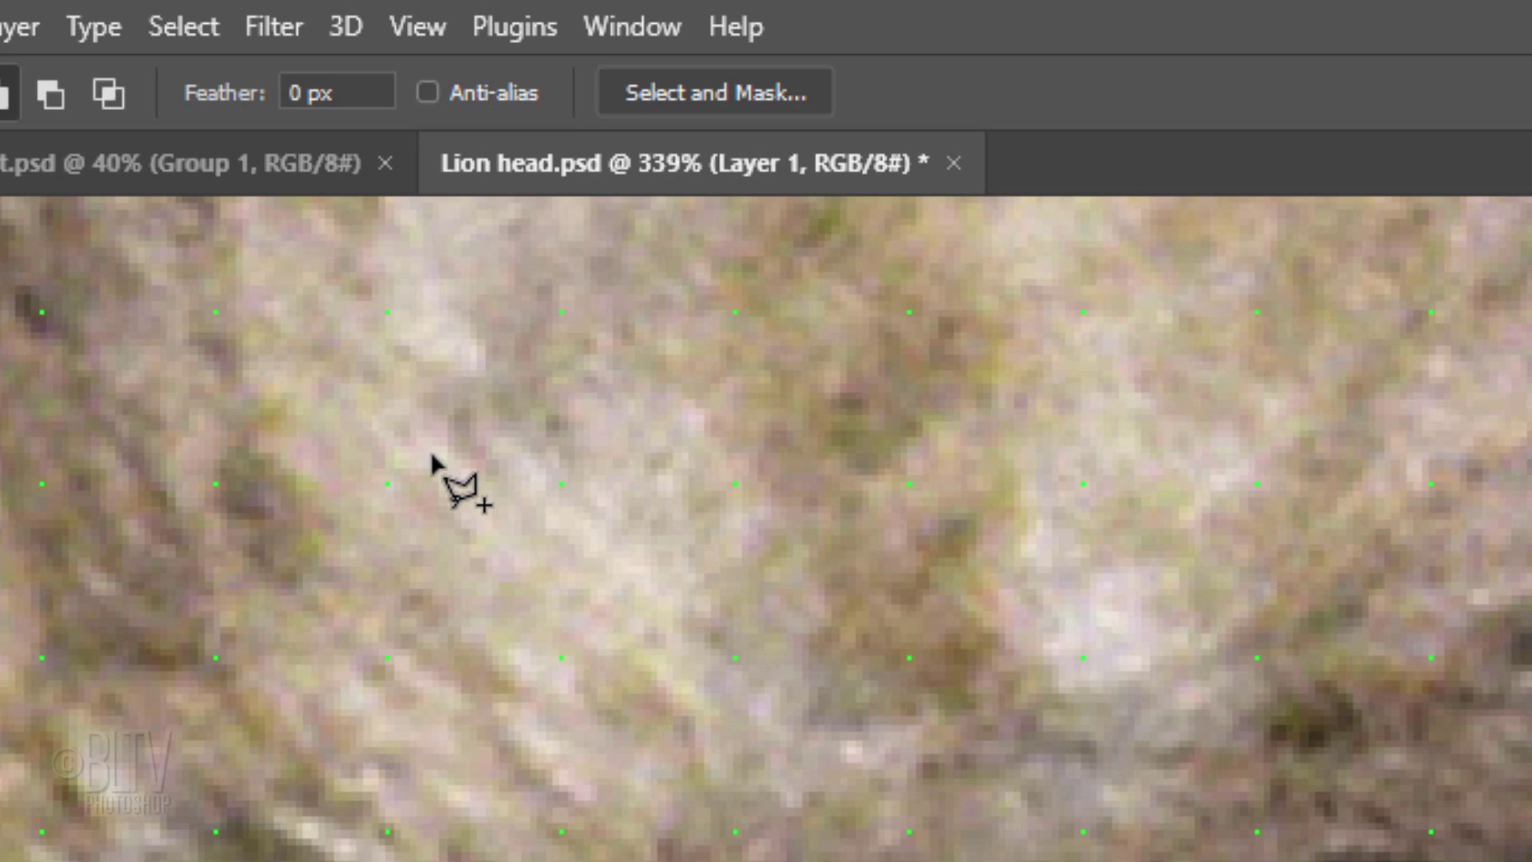
left_click(284, 33)
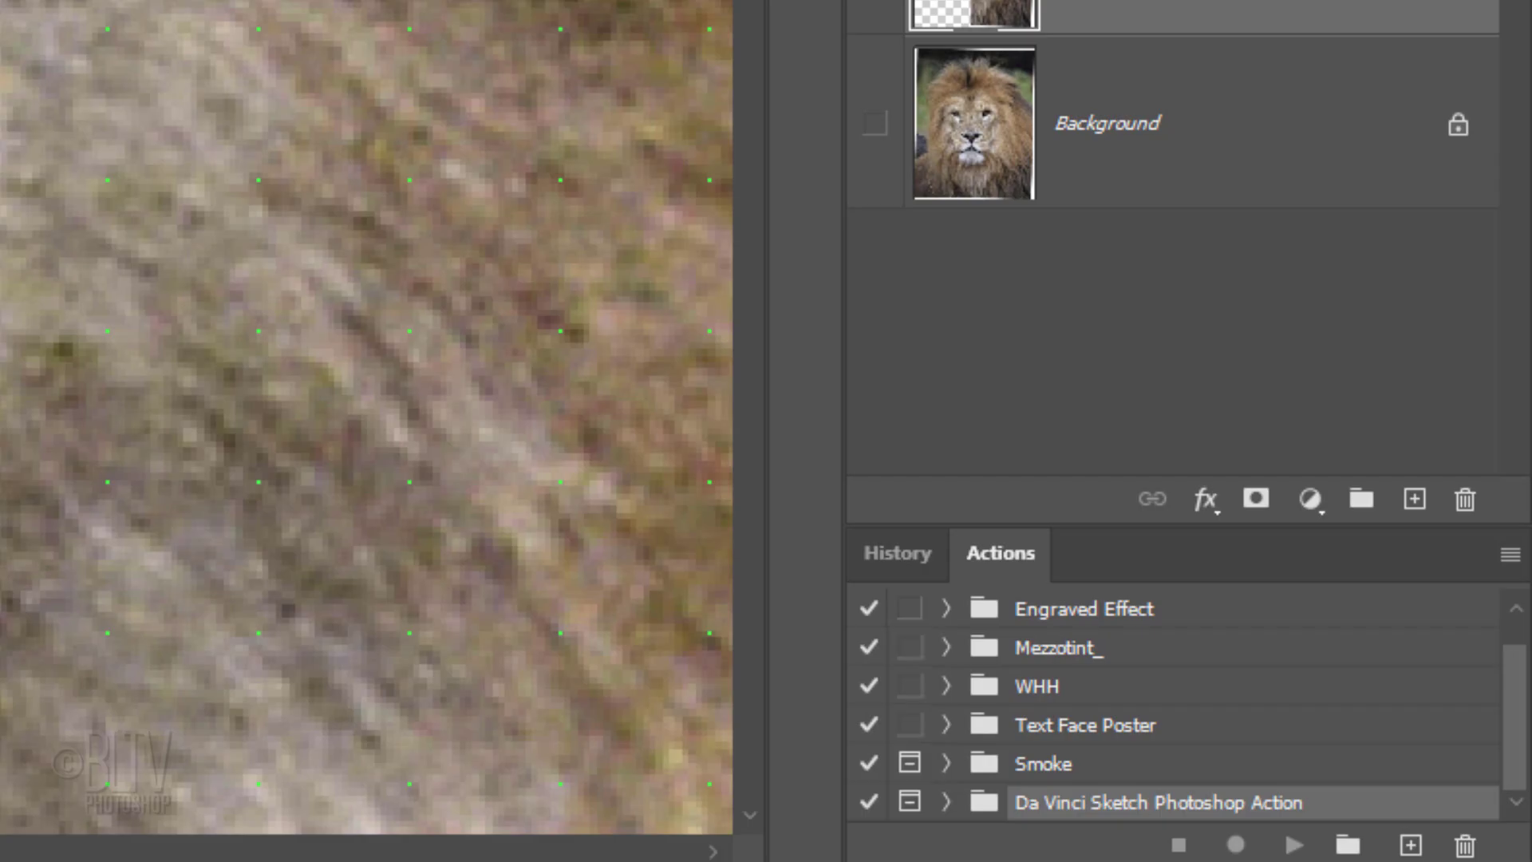
Create a new action set named Low Poly
left_click(1510, 554)
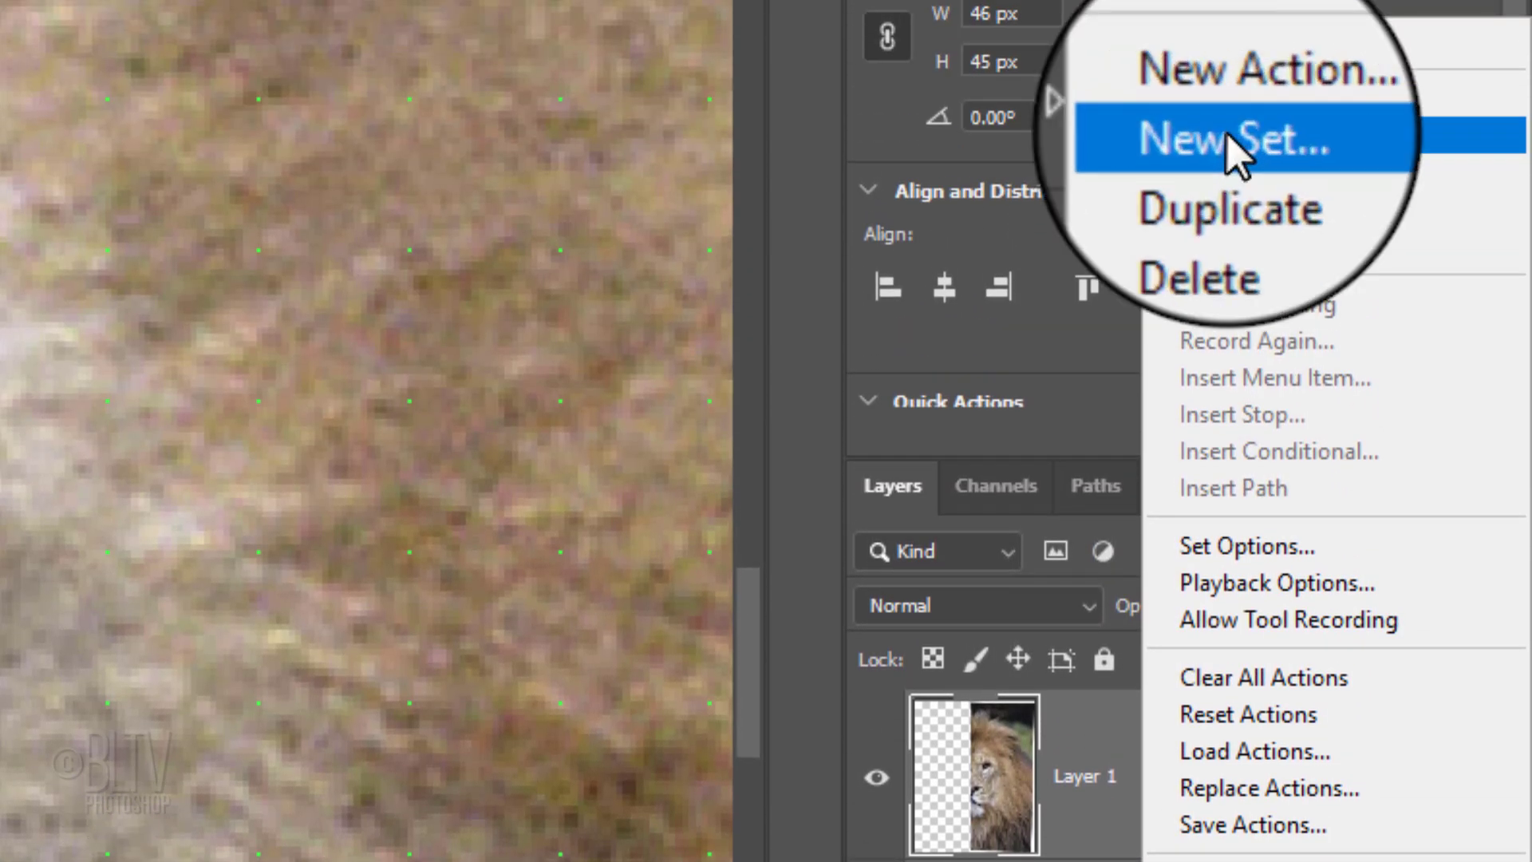
left_click(1233, 150)
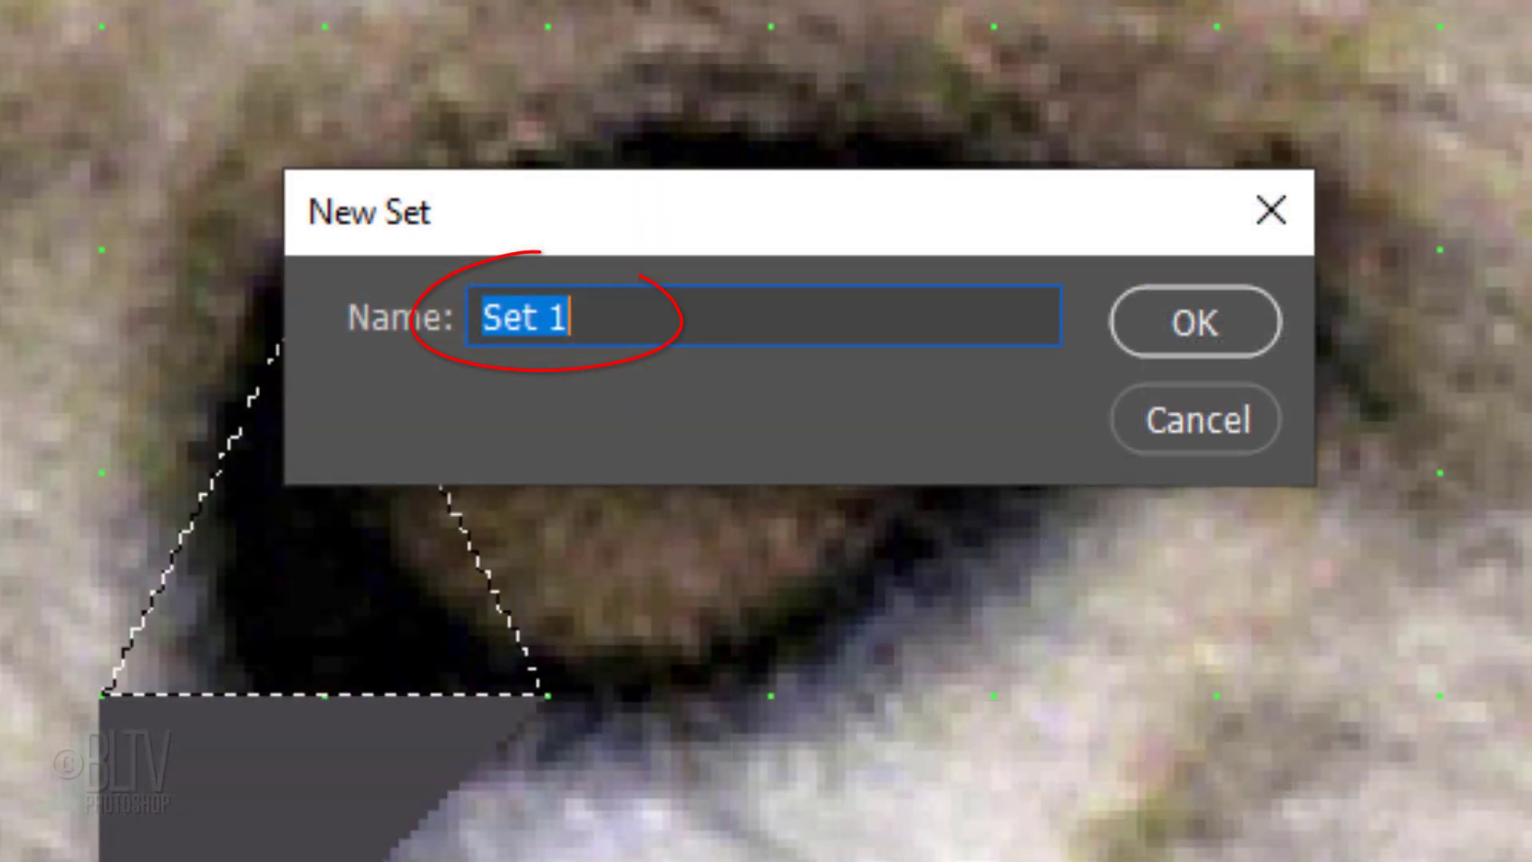
type("Low Poly")
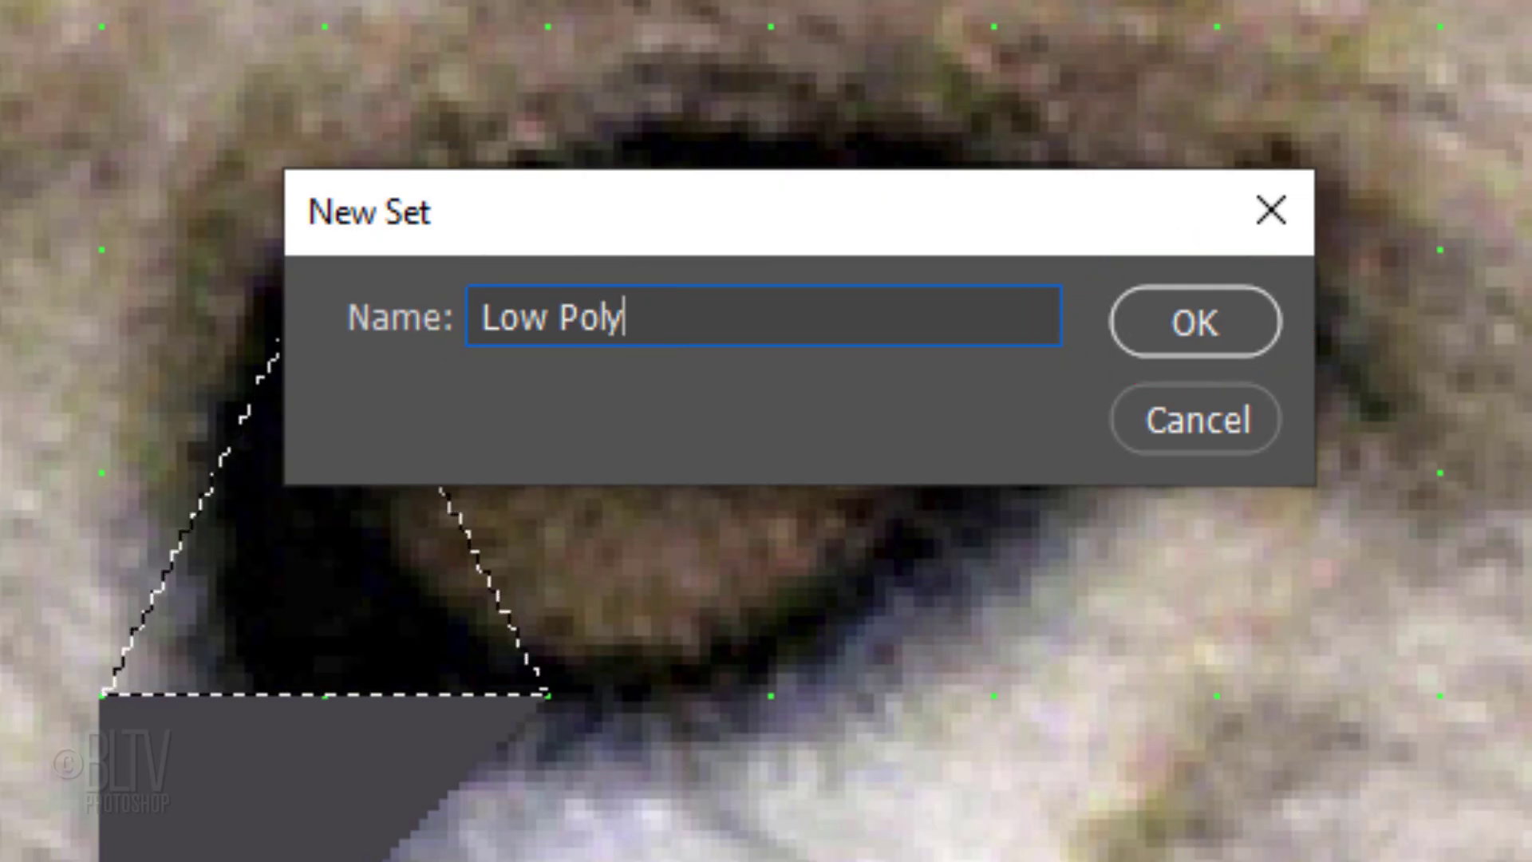
key("Return")
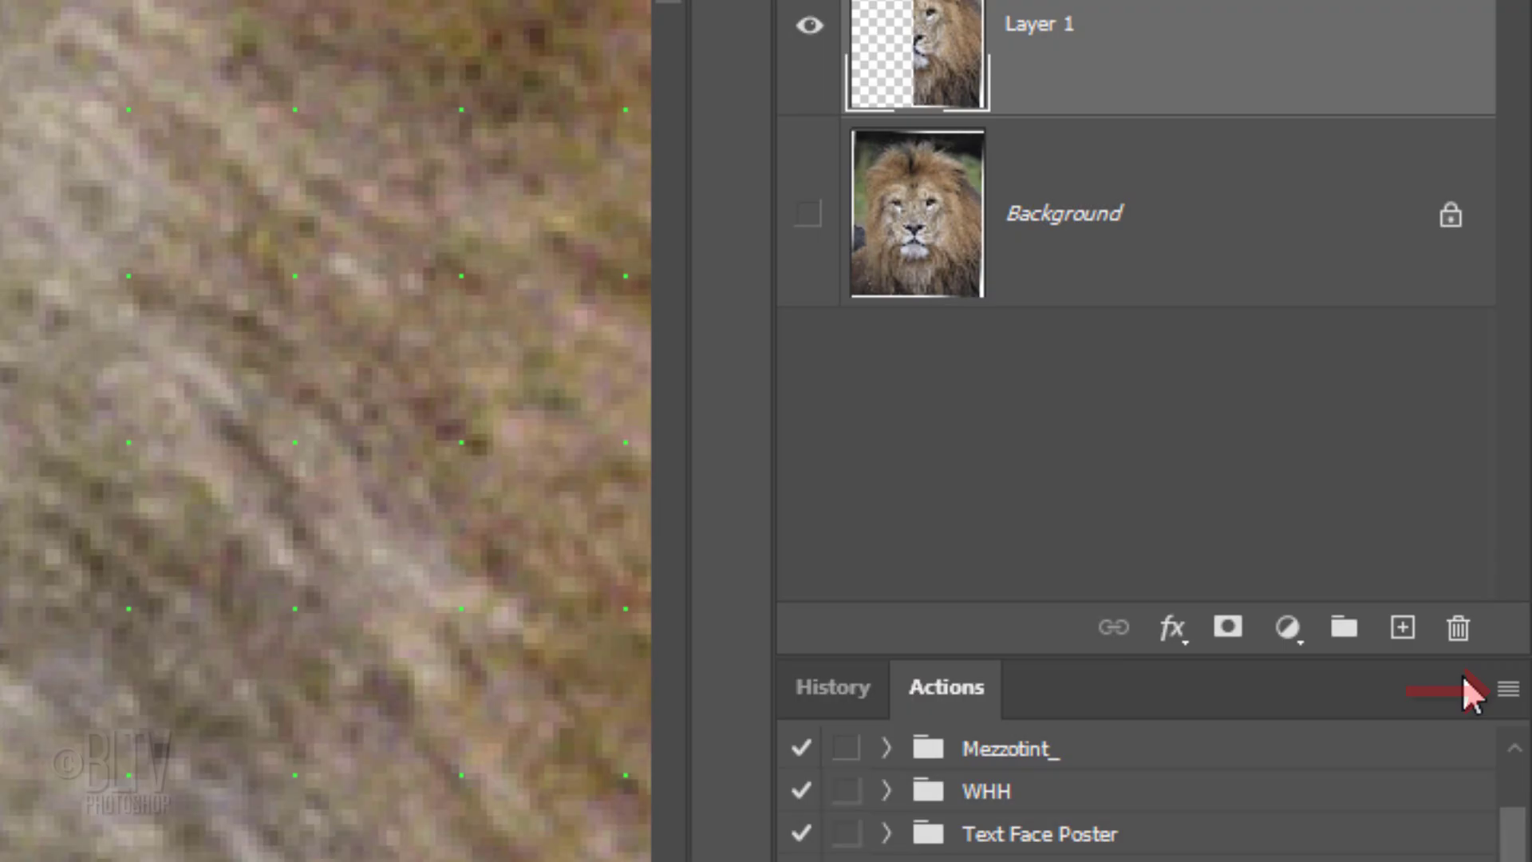
Add an action LP with shortcut F2 to Low Poly and start recording it
left_click(1506, 690)
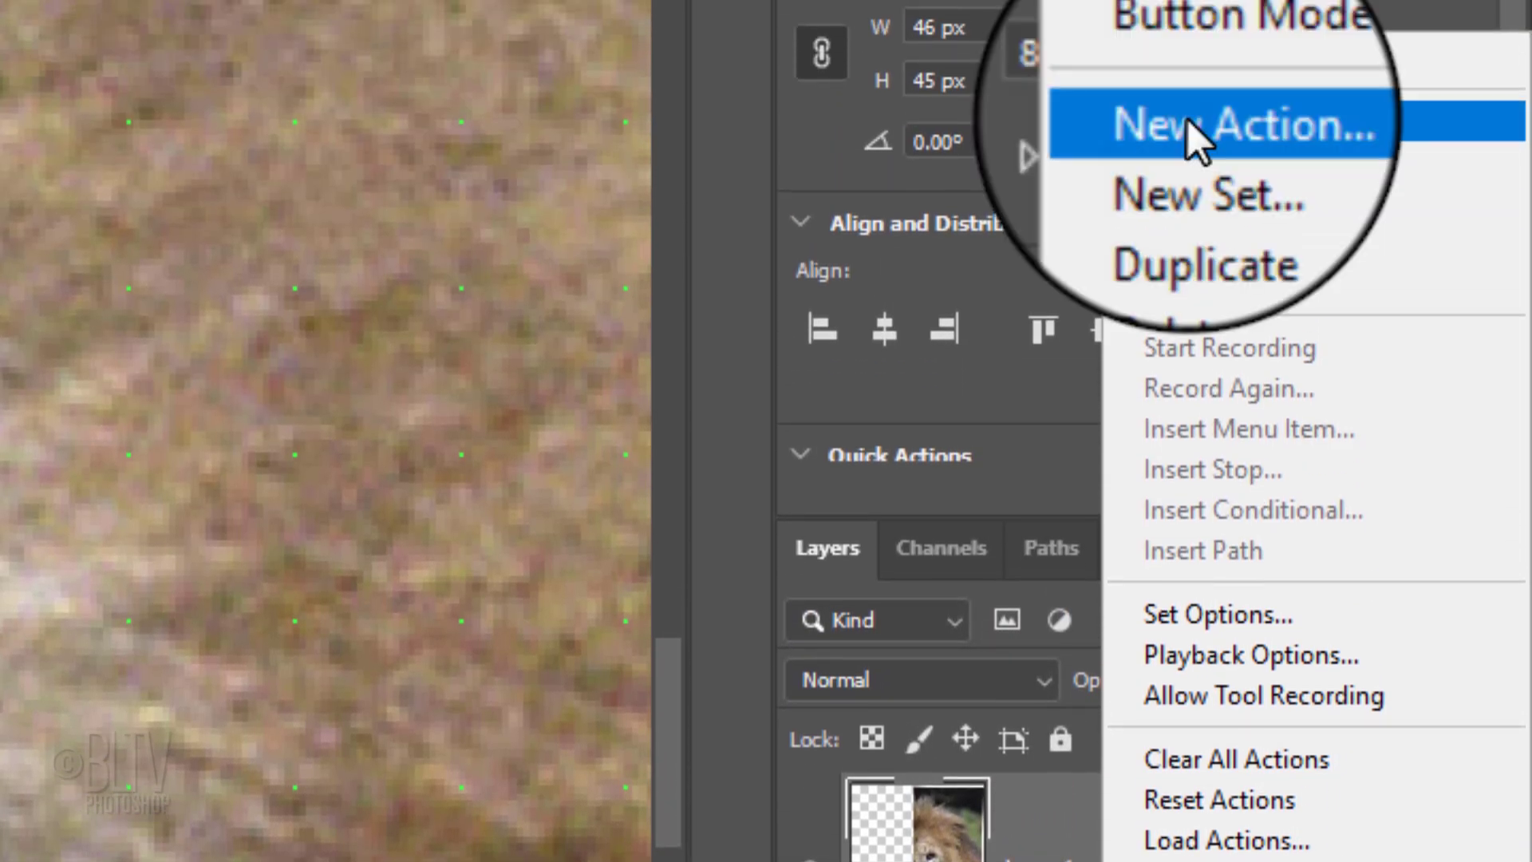
left_click(1187, 120)
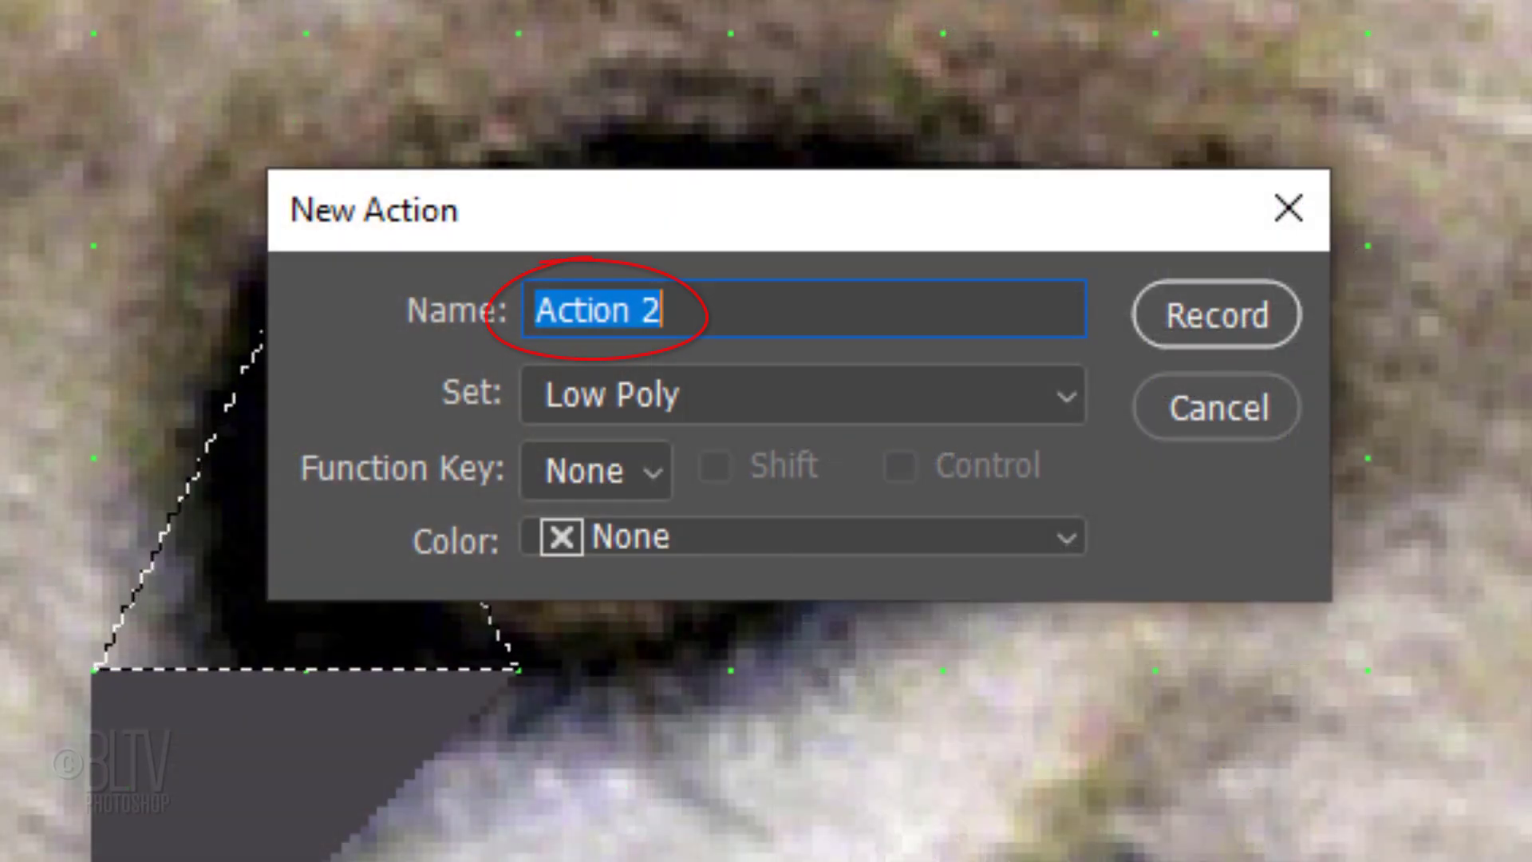
type("LP")
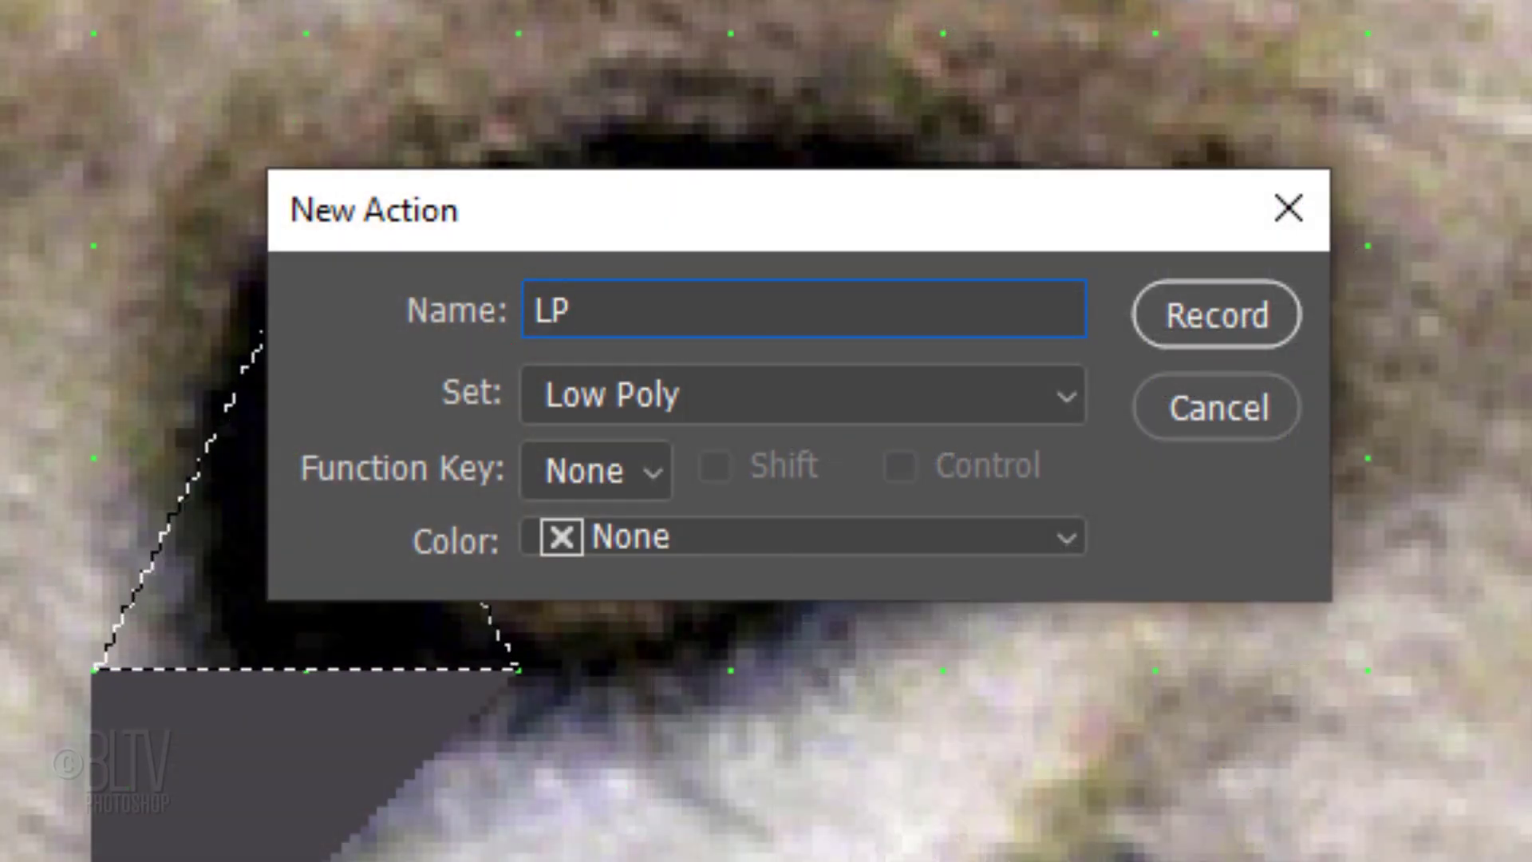
left_click(654, 479)
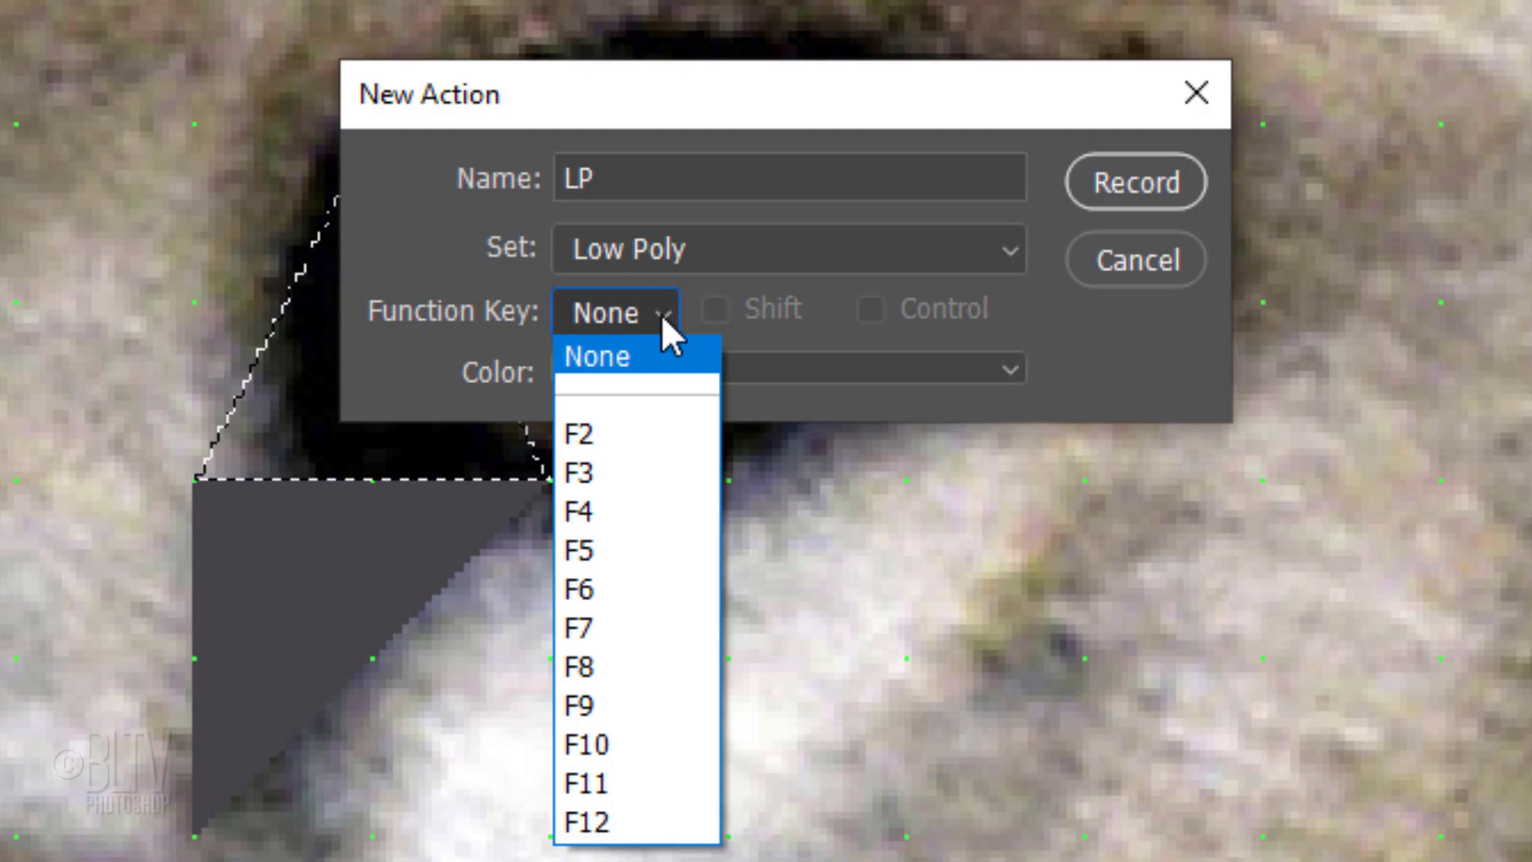
left_click(578, 431)
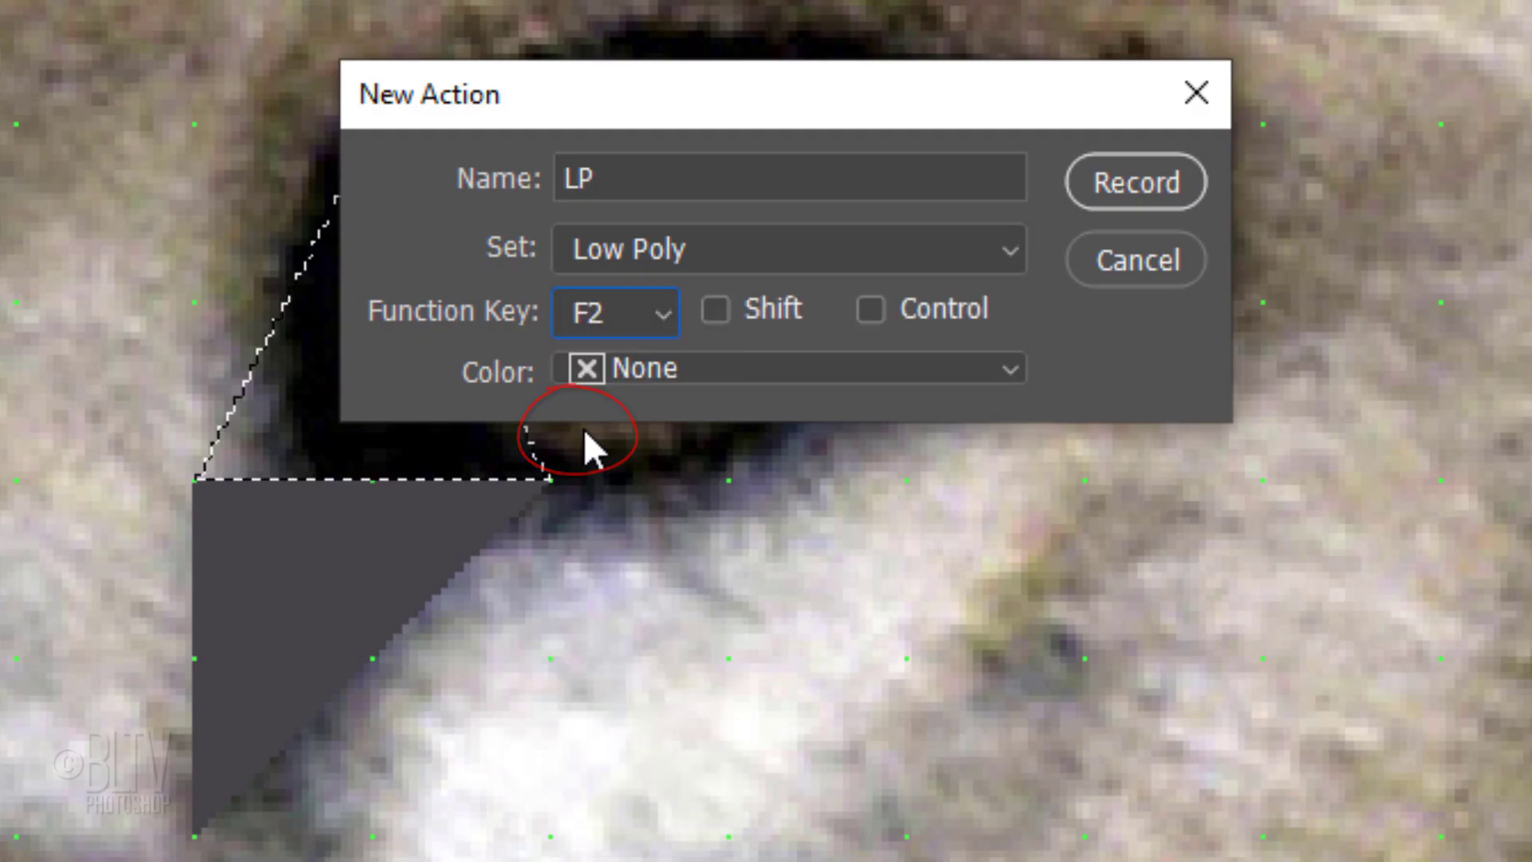
left_click(1127, 186)
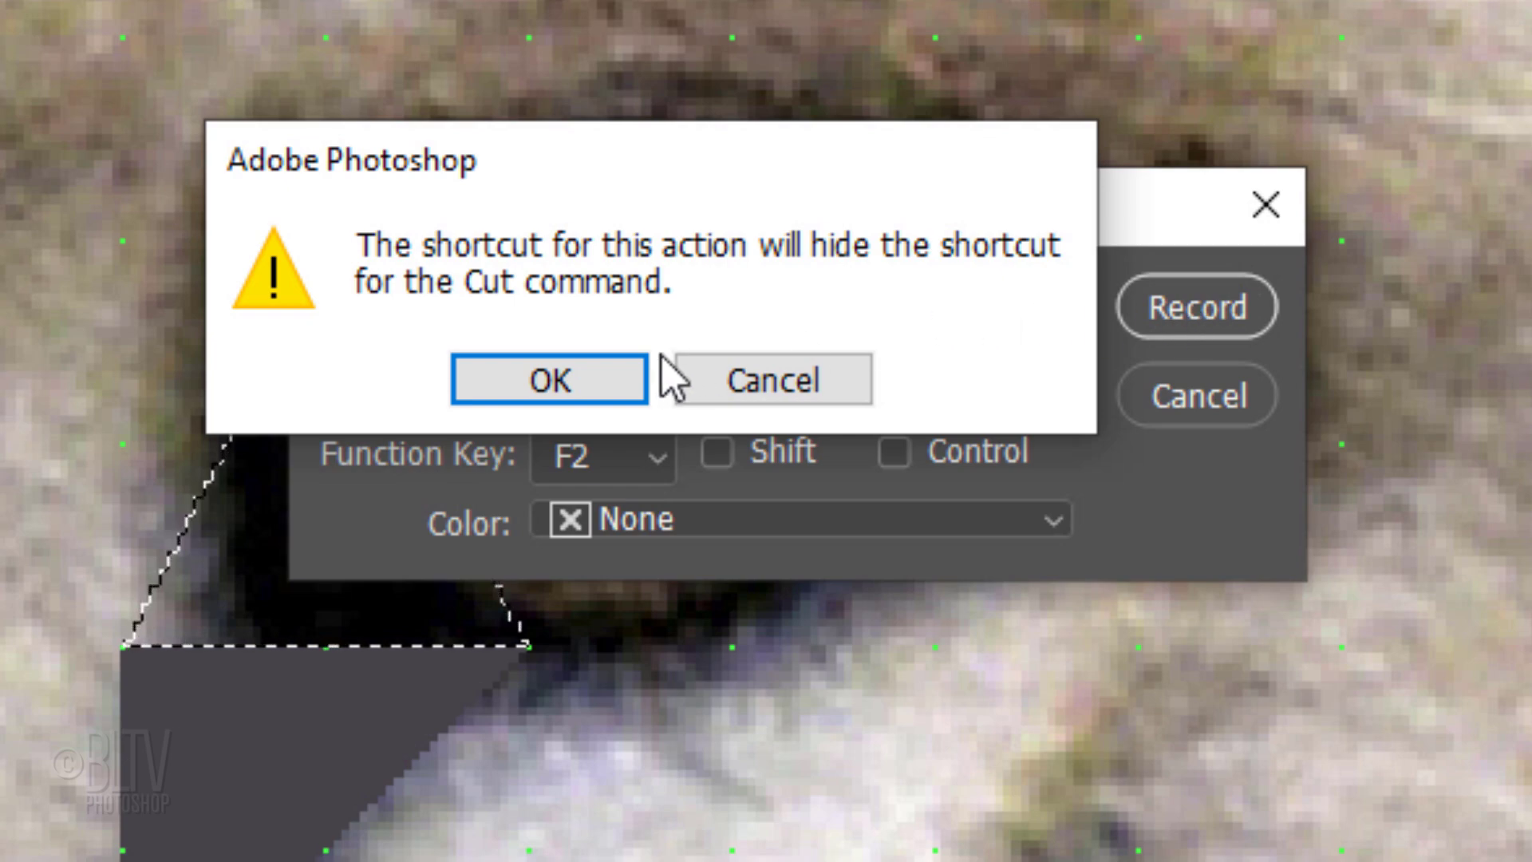
left_click(550, 381)
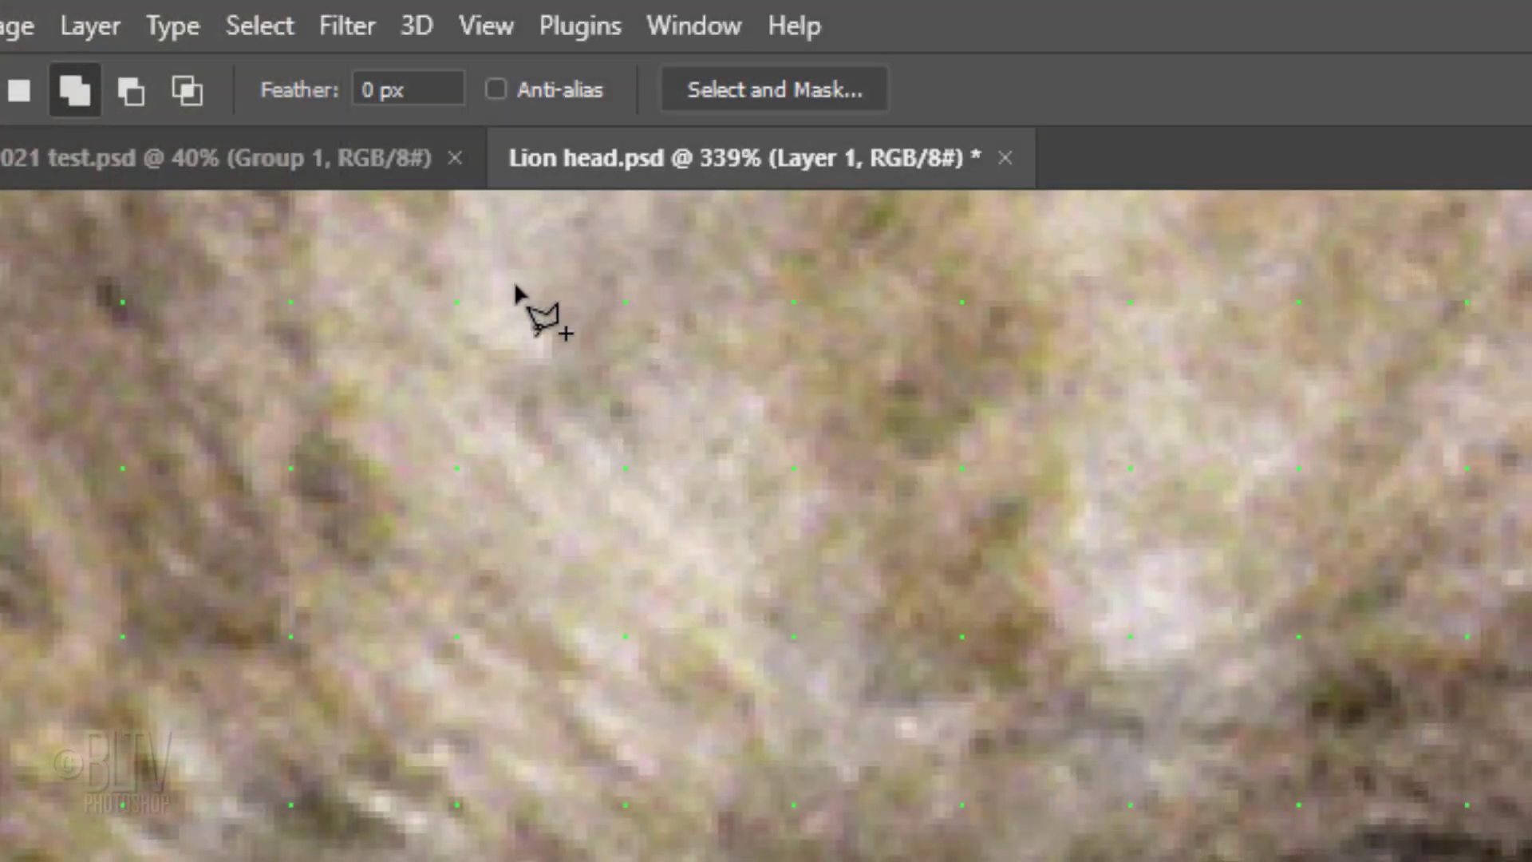
Fill a first triangle over the eye with its averaged colour
left_click(349, 22)
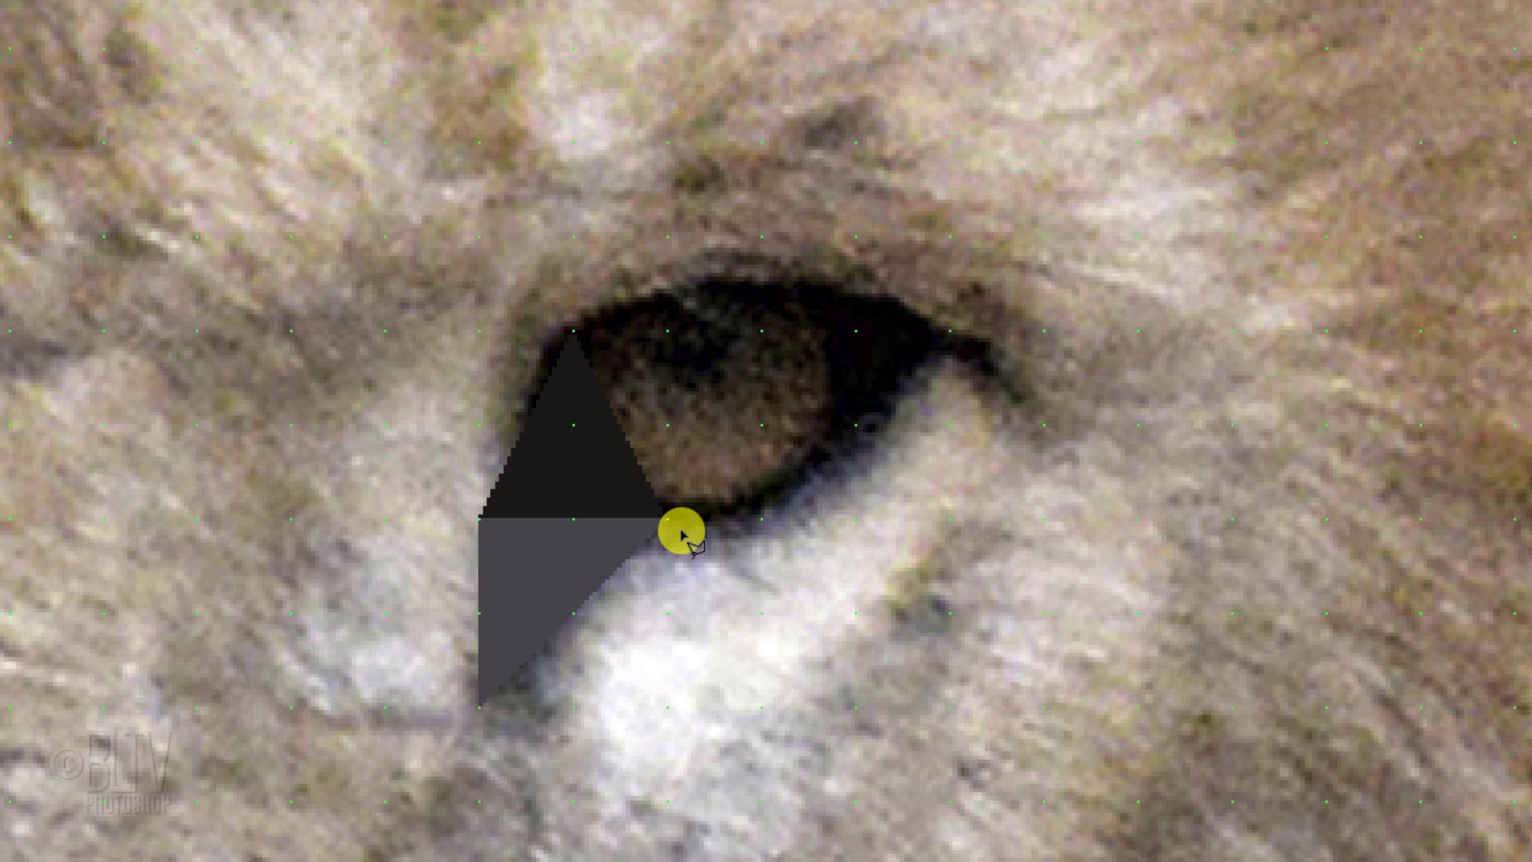
left_click(666, 519)
left_click(854, 329)
left_click(576, 334)
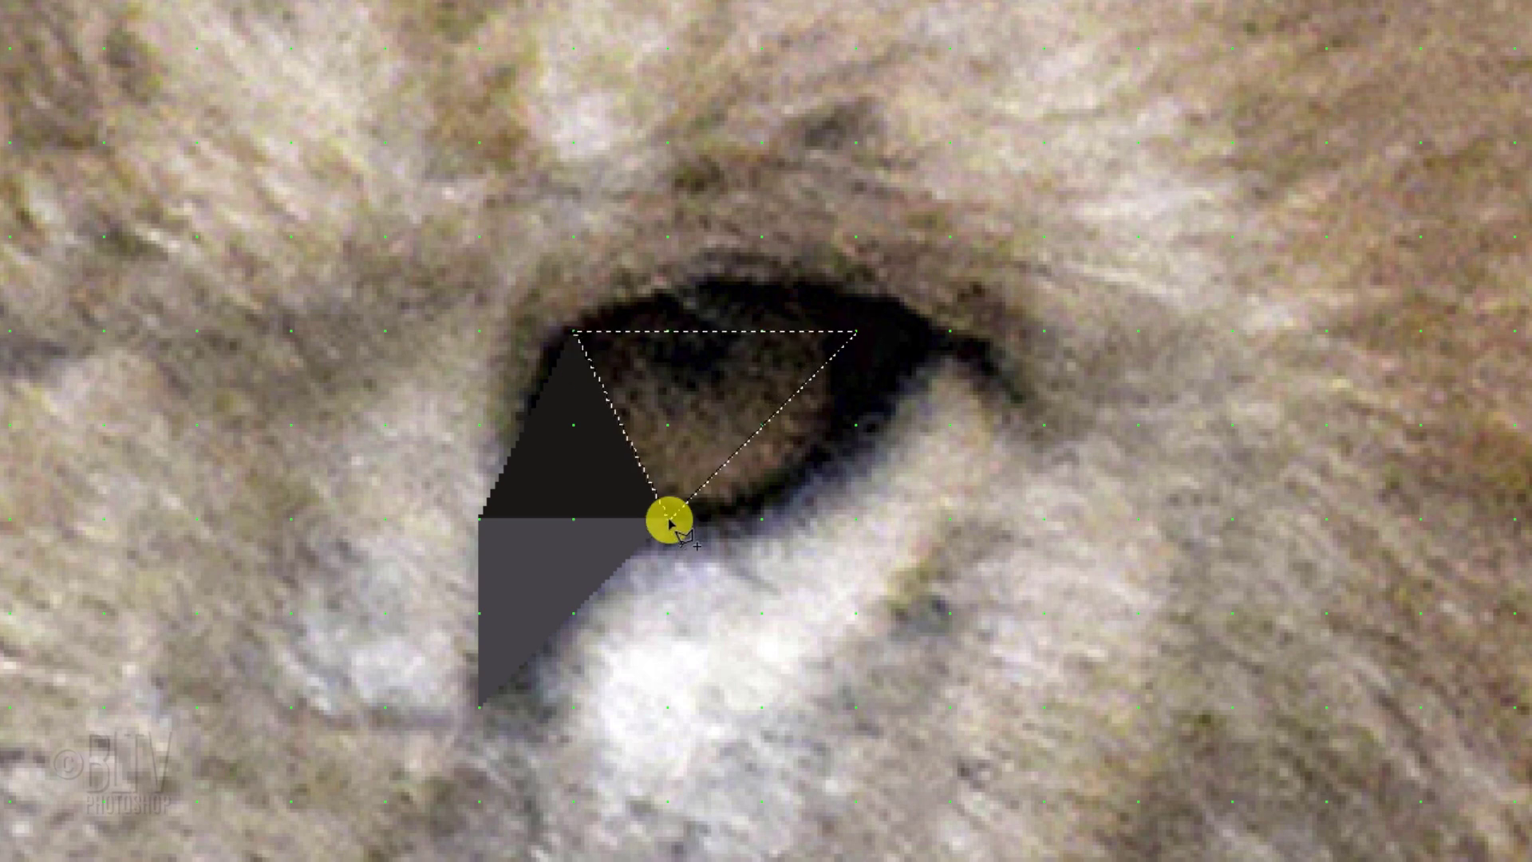
key("F2")
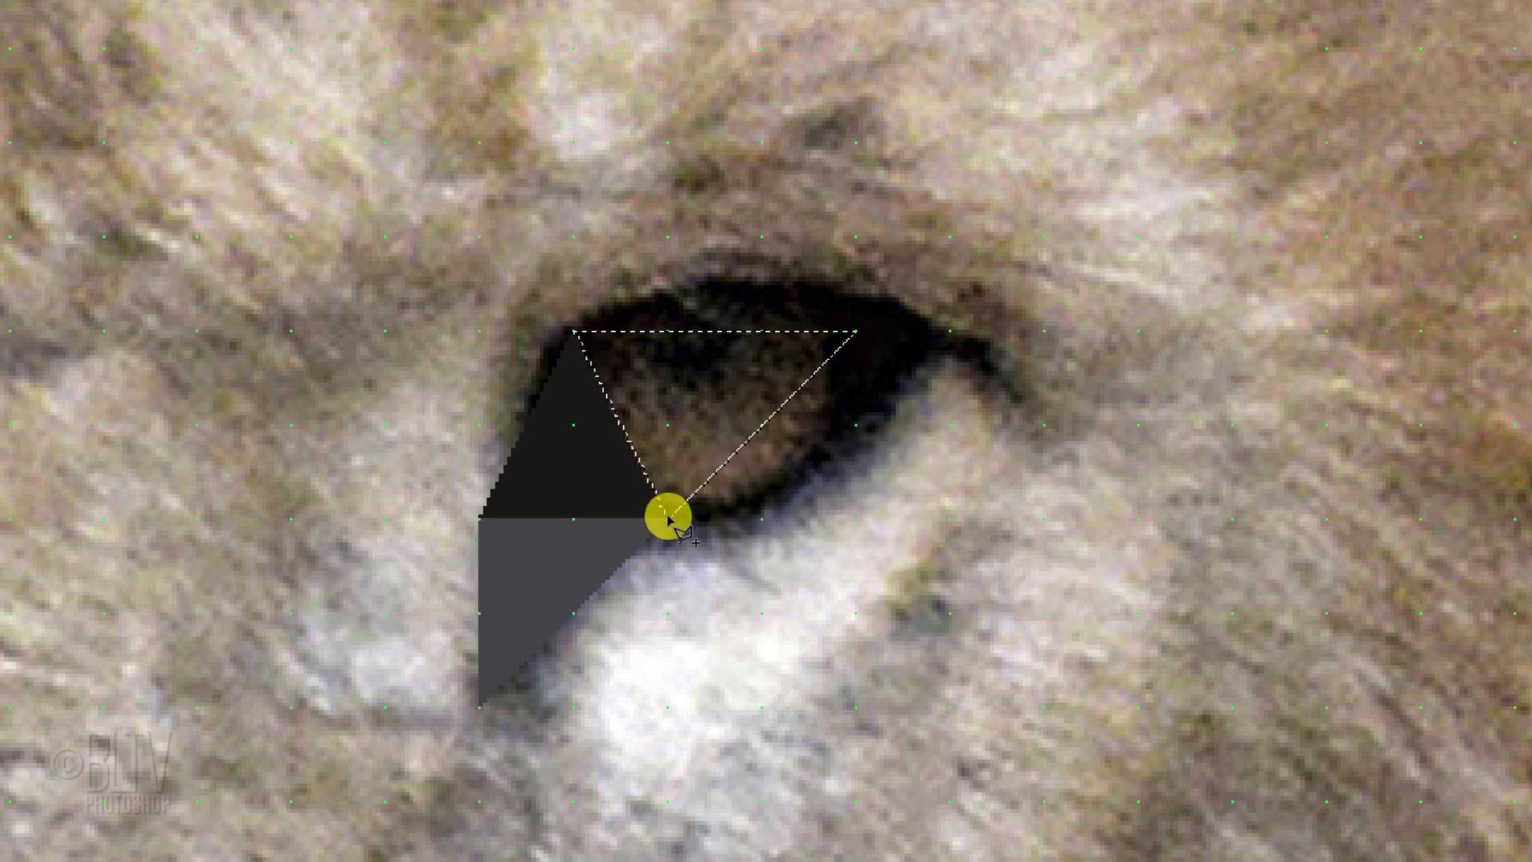
Facet a second triangle across the eye to widen its shape
left_click(665, 518)
left_click(843, 427)
left_click(854, 329)
left_click(665, 518)
key("F2")
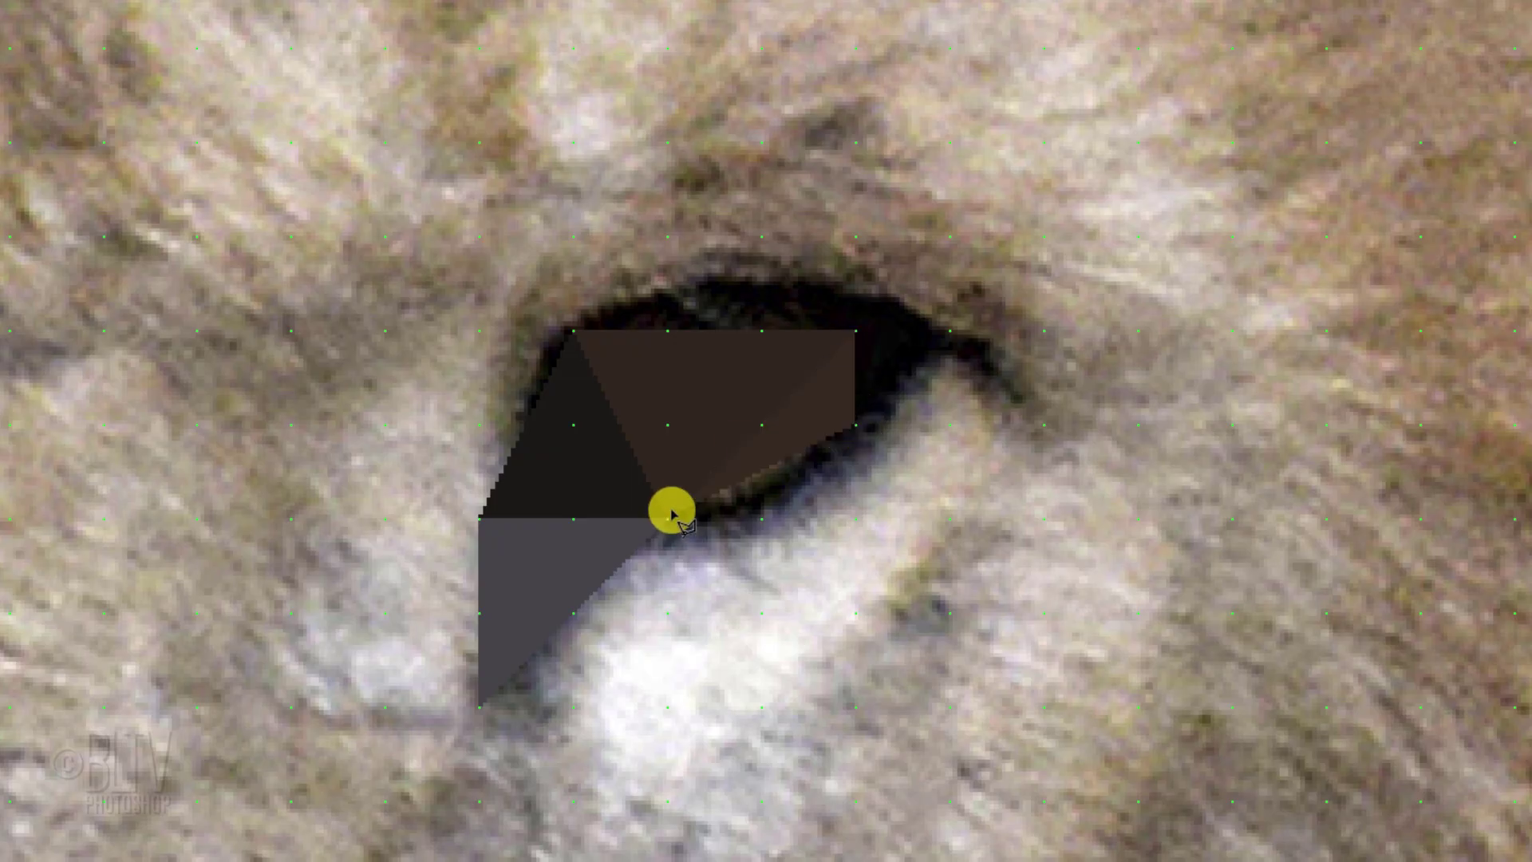
Zoom out and facet a triangle in the fur below the eye
left_click(667, 518)
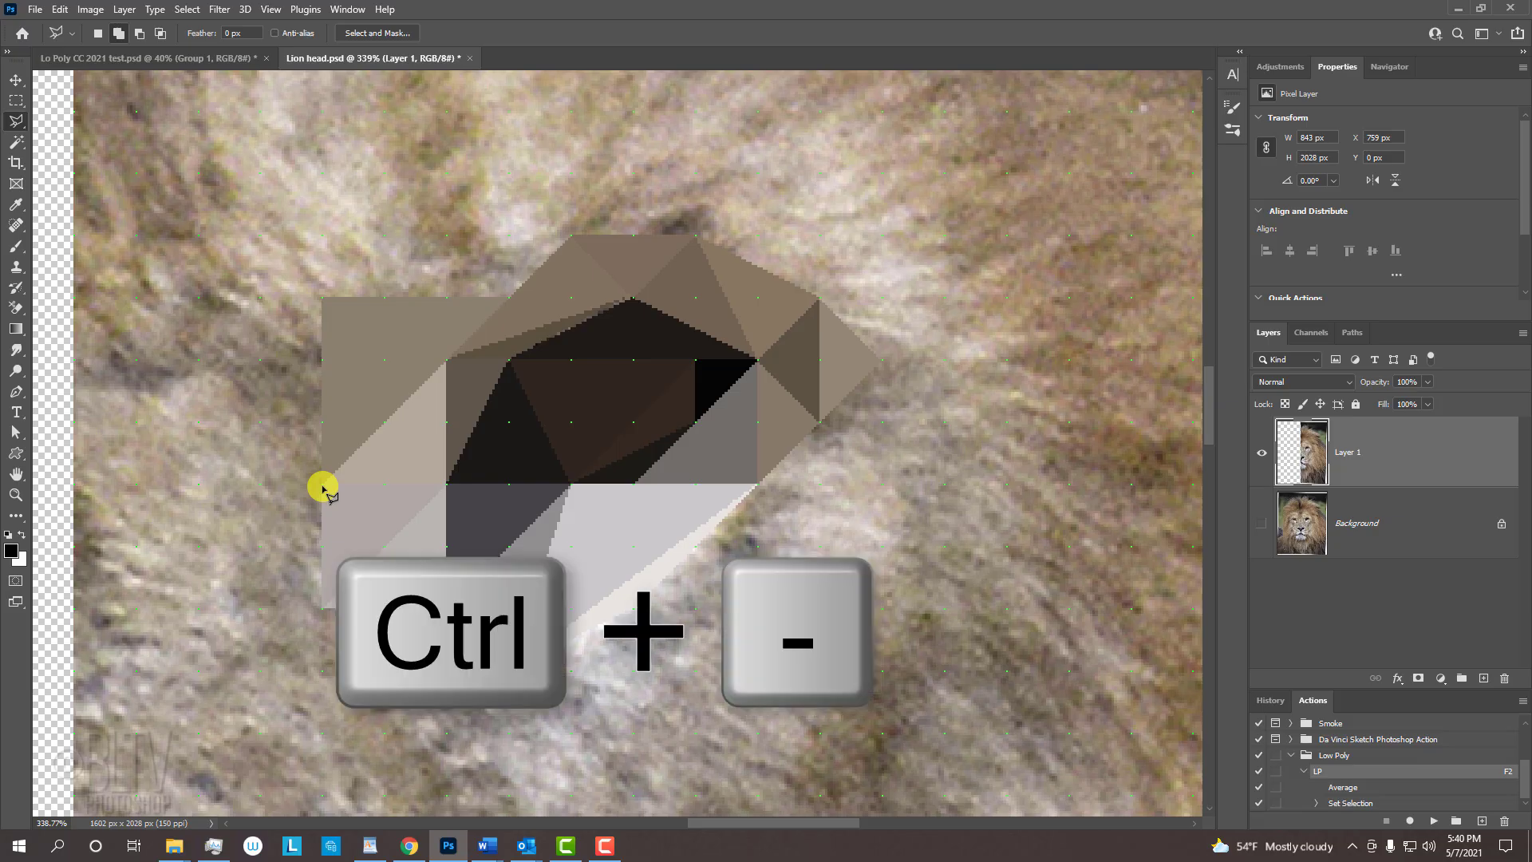
key("ctrl+minus")
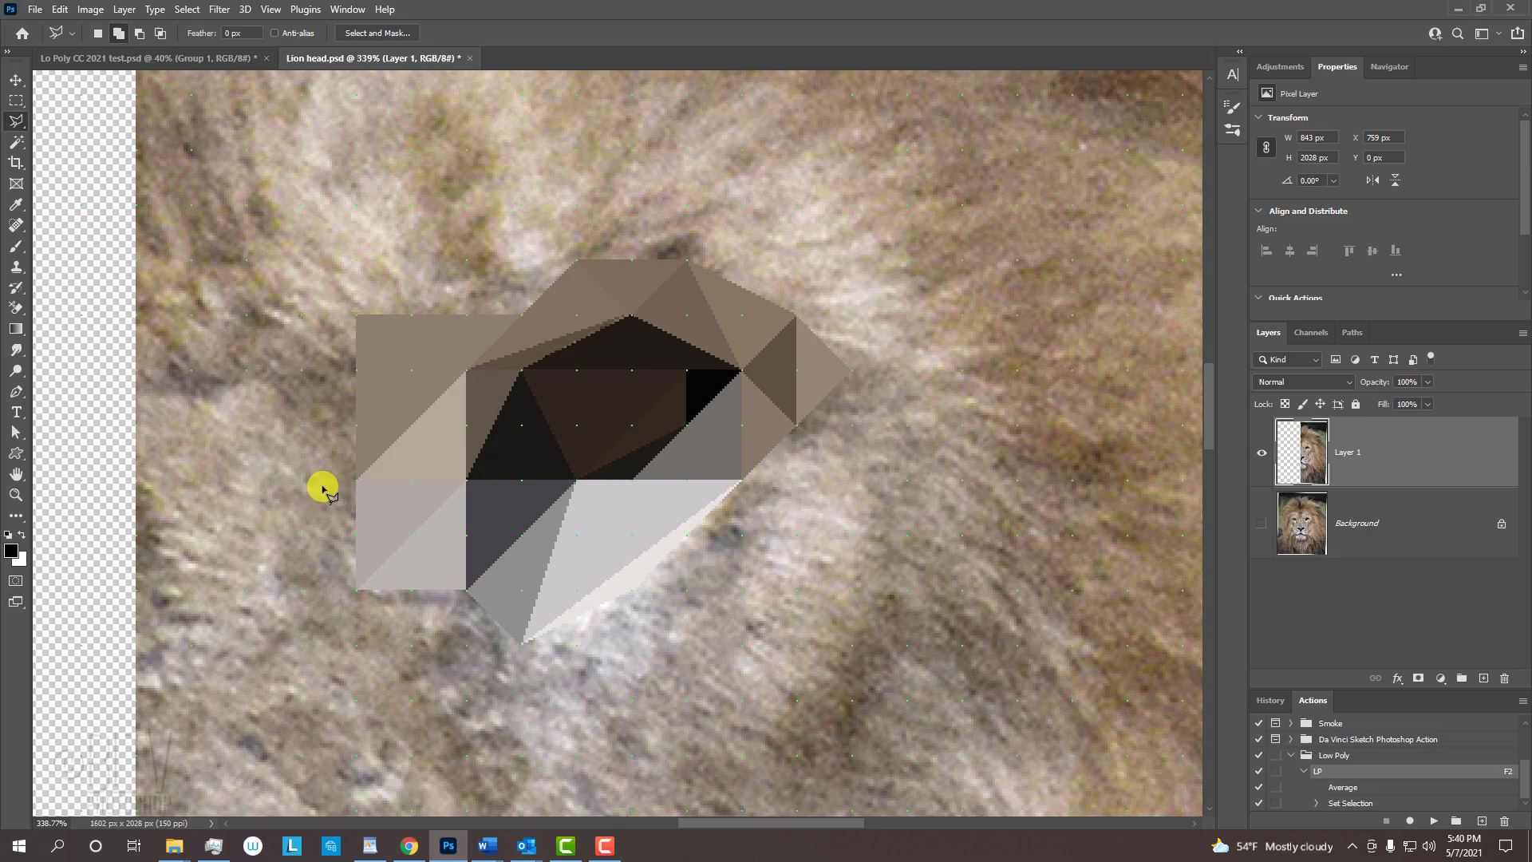
key("ctrl+minus")
key("space")
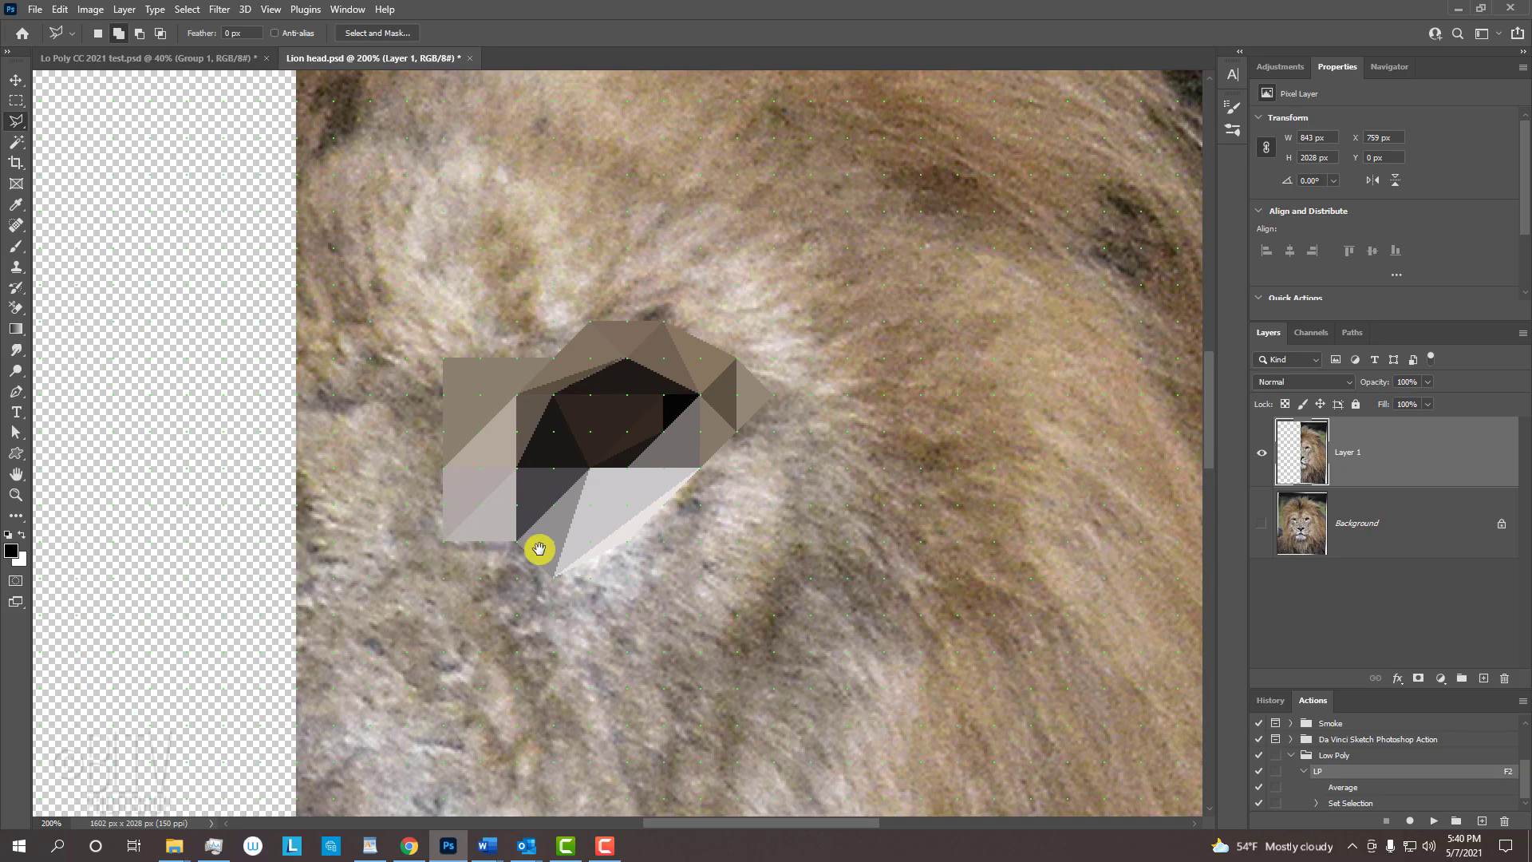
mouse_move(707, 604)
left_mouse_down()
mouse_move(659, 514)
mouse_move(715, 468)
left_mouse_up()
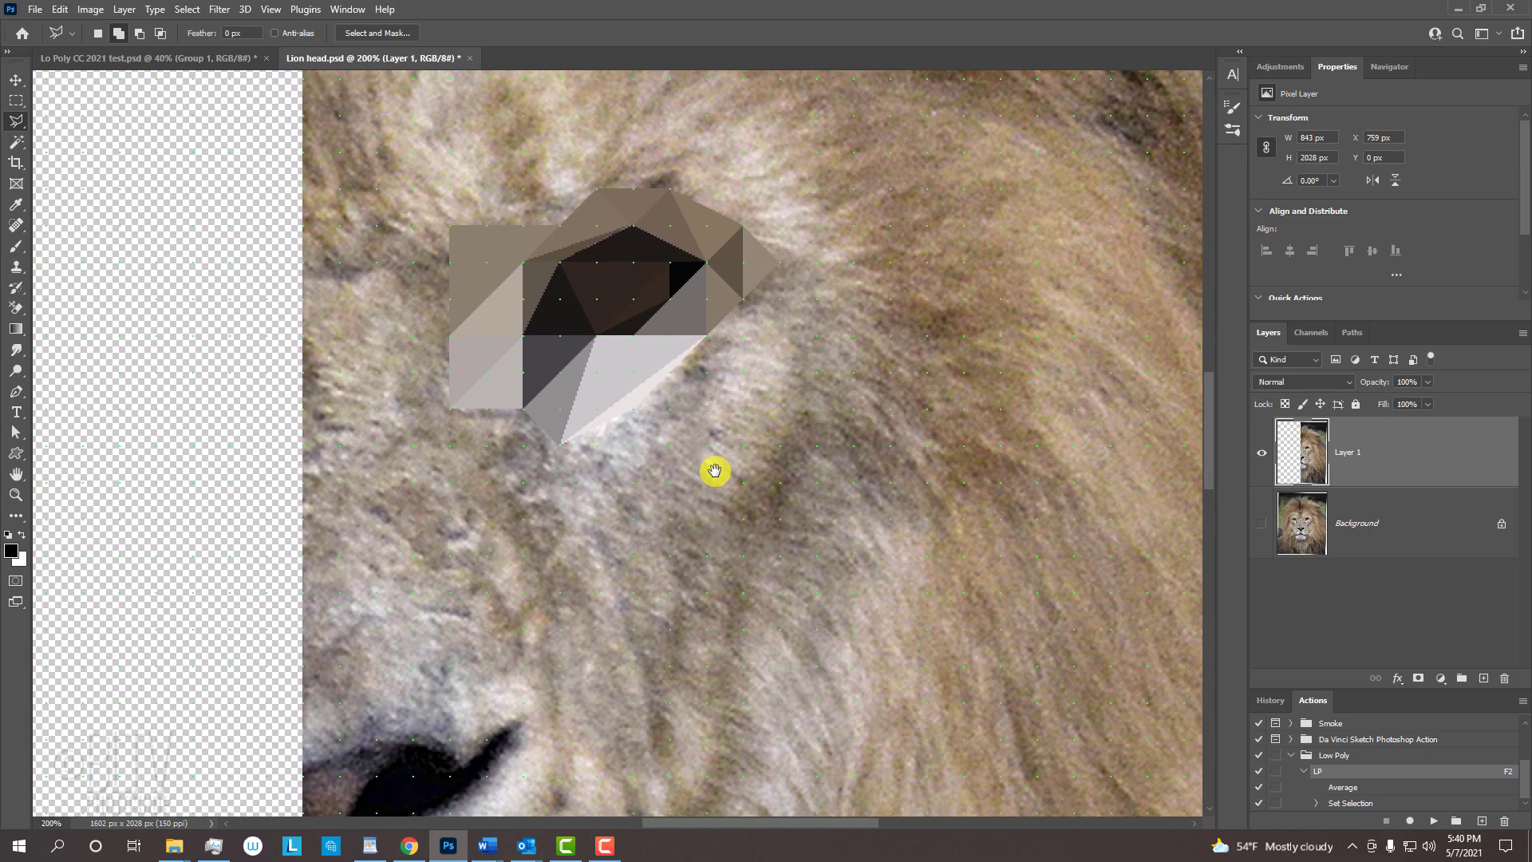
left_click(706, 343)
left_click(669, 445)
left_click(634, 411)
left_click(706, 343)
key("F2")
Facet the areas at the lower left and to the right of the eye
left_click(524, 411)
left_click(487, 444)
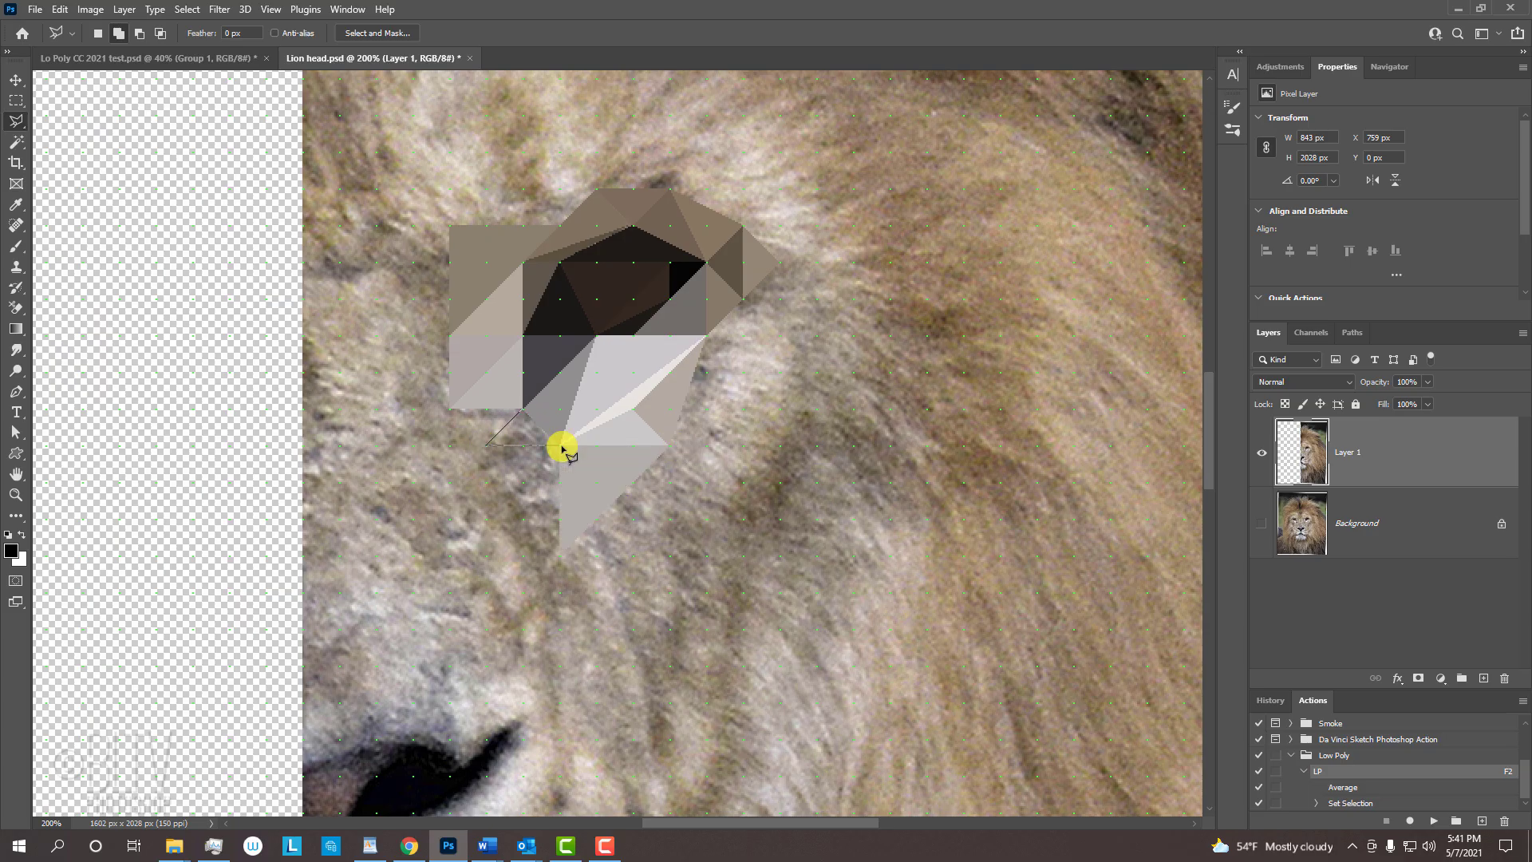
left_click(486, 438)
key("F2")
left_click(780, 263)
left_click(779, 339)
key("F2")
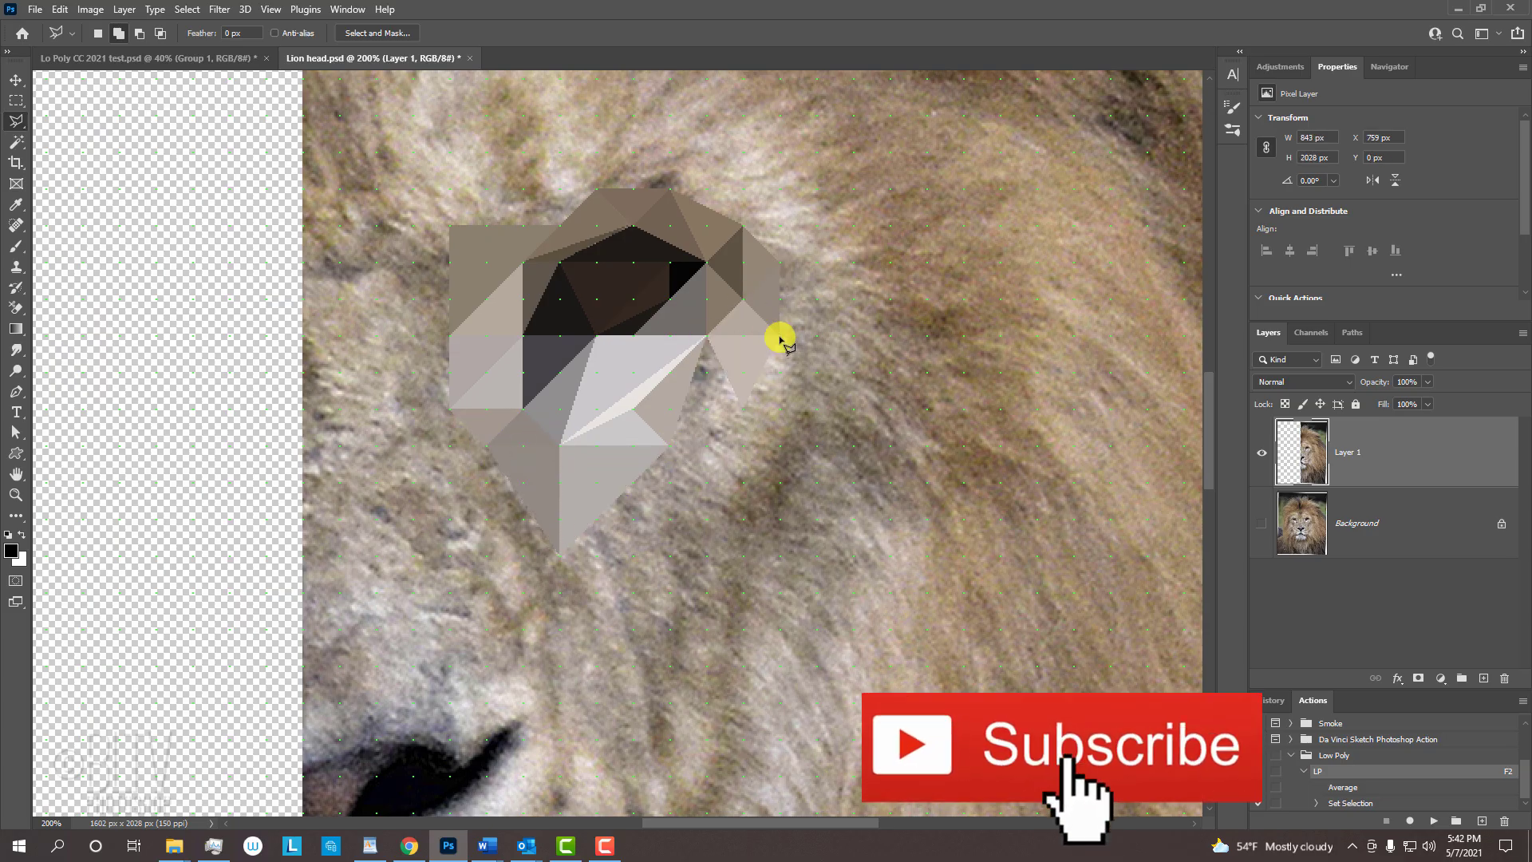
Add two averaged triangles at the eye's lower right beside the existing facets
key("F2")
left_click(668, 555)
left_click(743, 410)
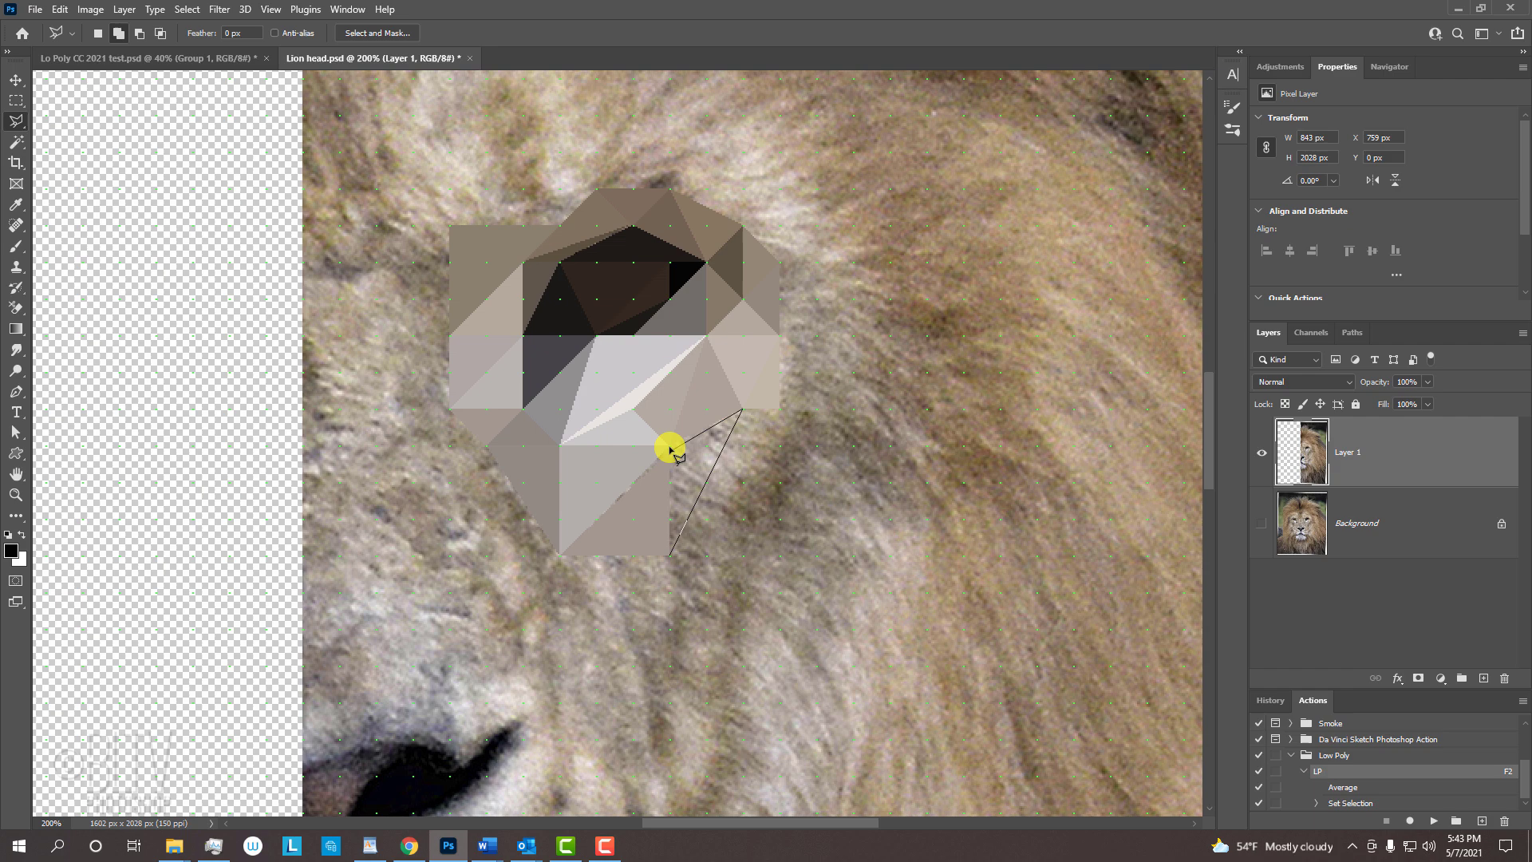
left_click(672, 449)
left_click(669, 554)
key("F2")
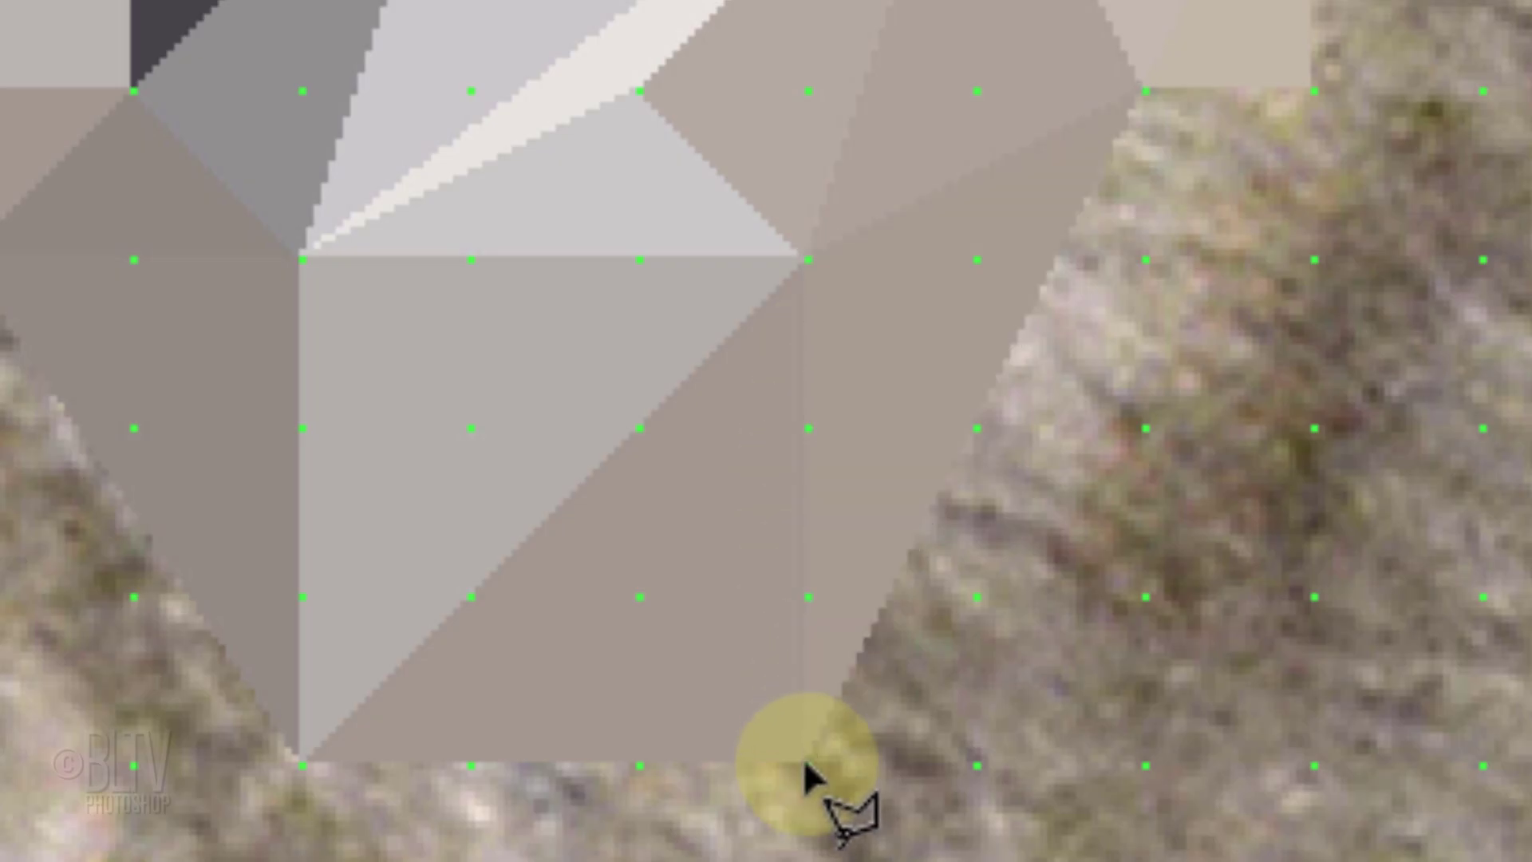
Facet a narrow triangle at the right edge and move up toward the forehead
left_click(1313, 92)
left_click(1143, 91)
left_click(800, 766)
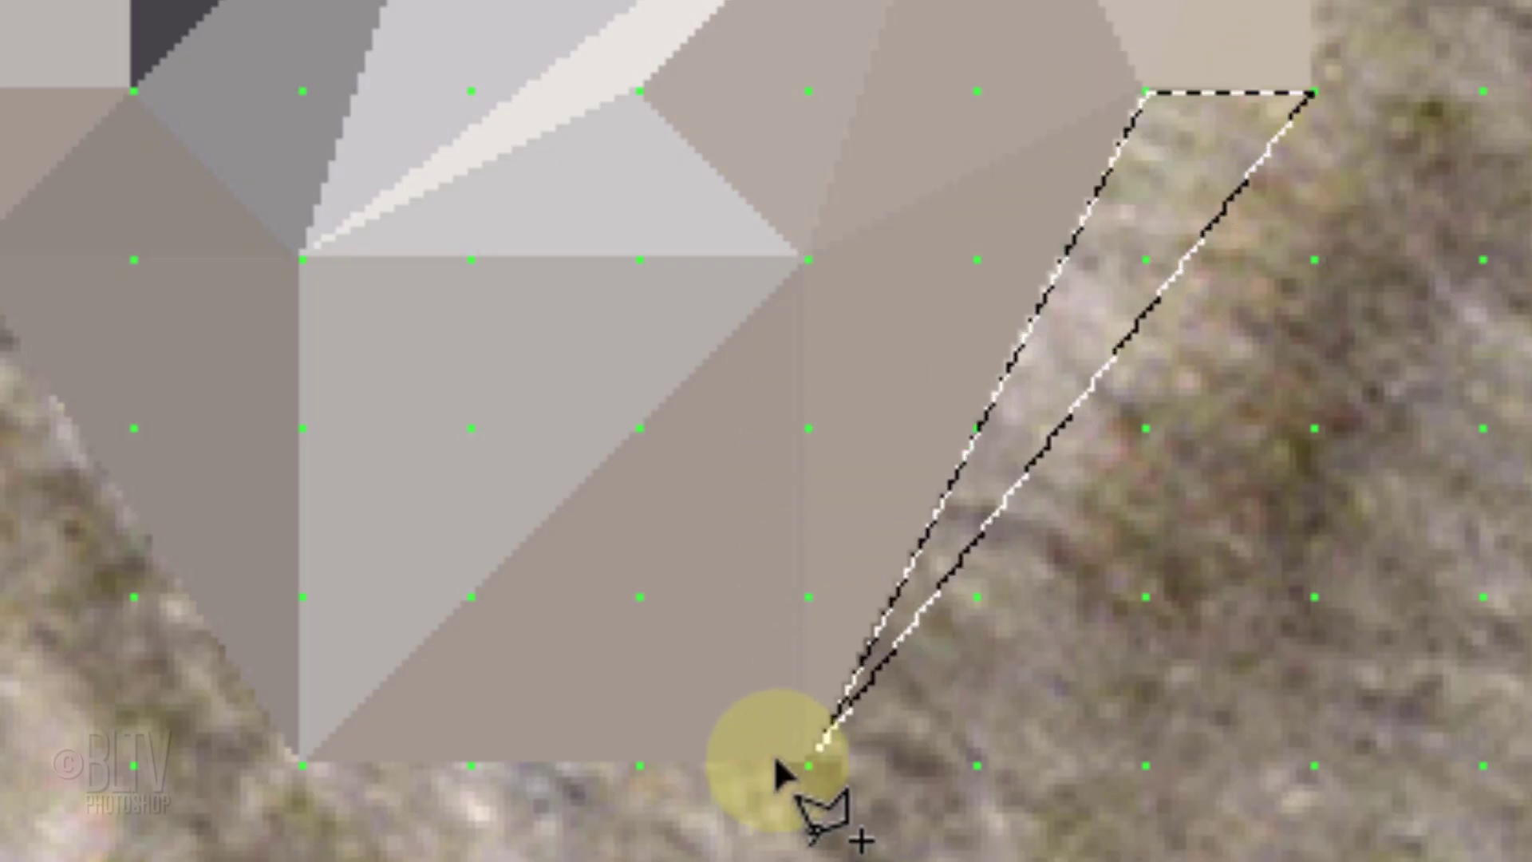
key("F2")
key("space")
left_click_drag(454, 659, 573, 565)
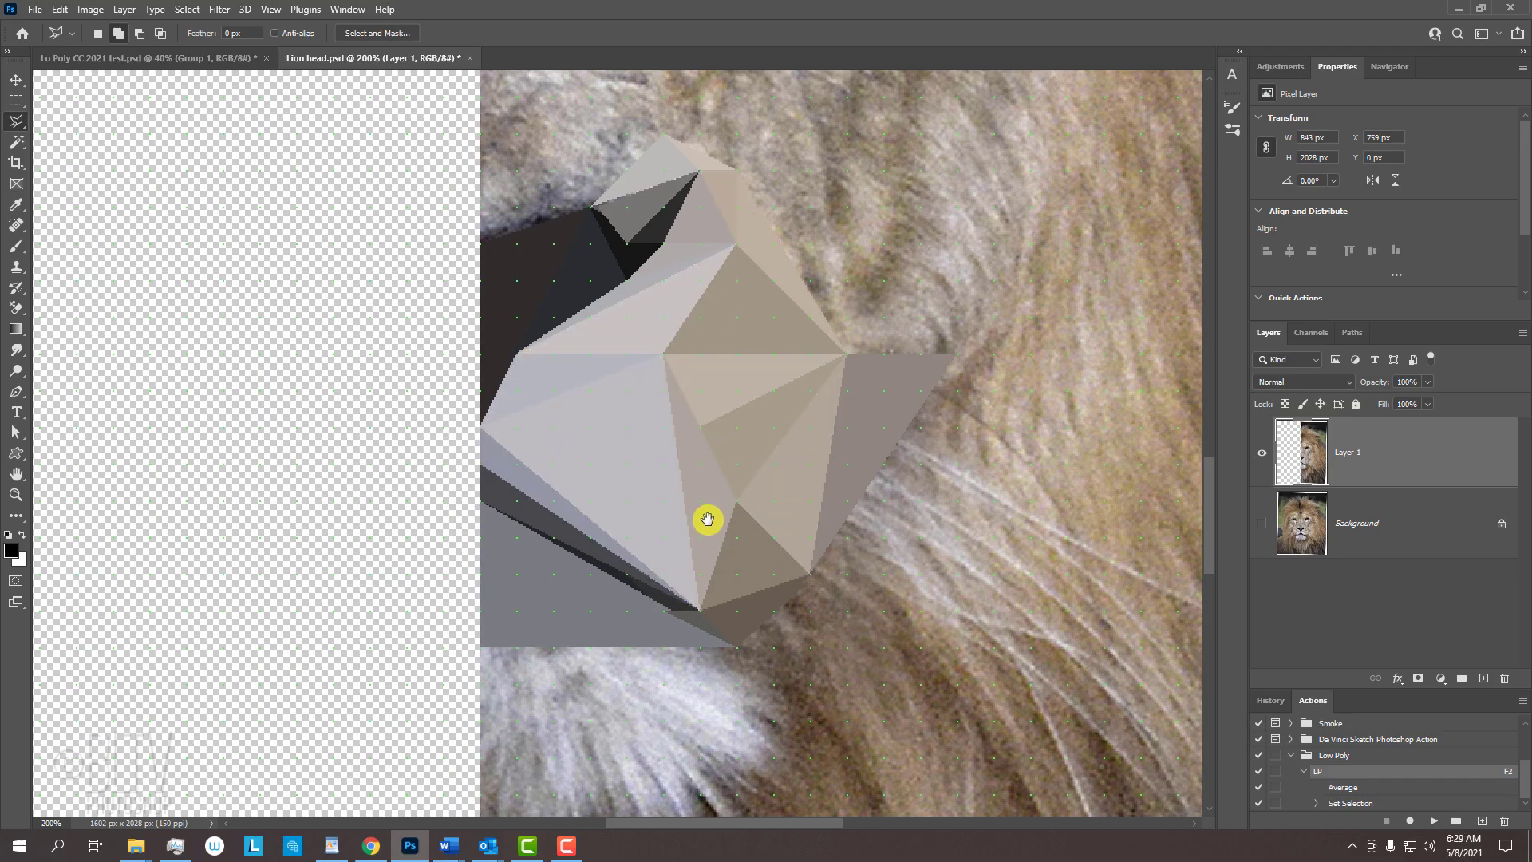
mouse_move(707, 518)
left_mouse_down()
mouse_move(702, 308)
mouse_move(715, 255)
left_mouse_up()
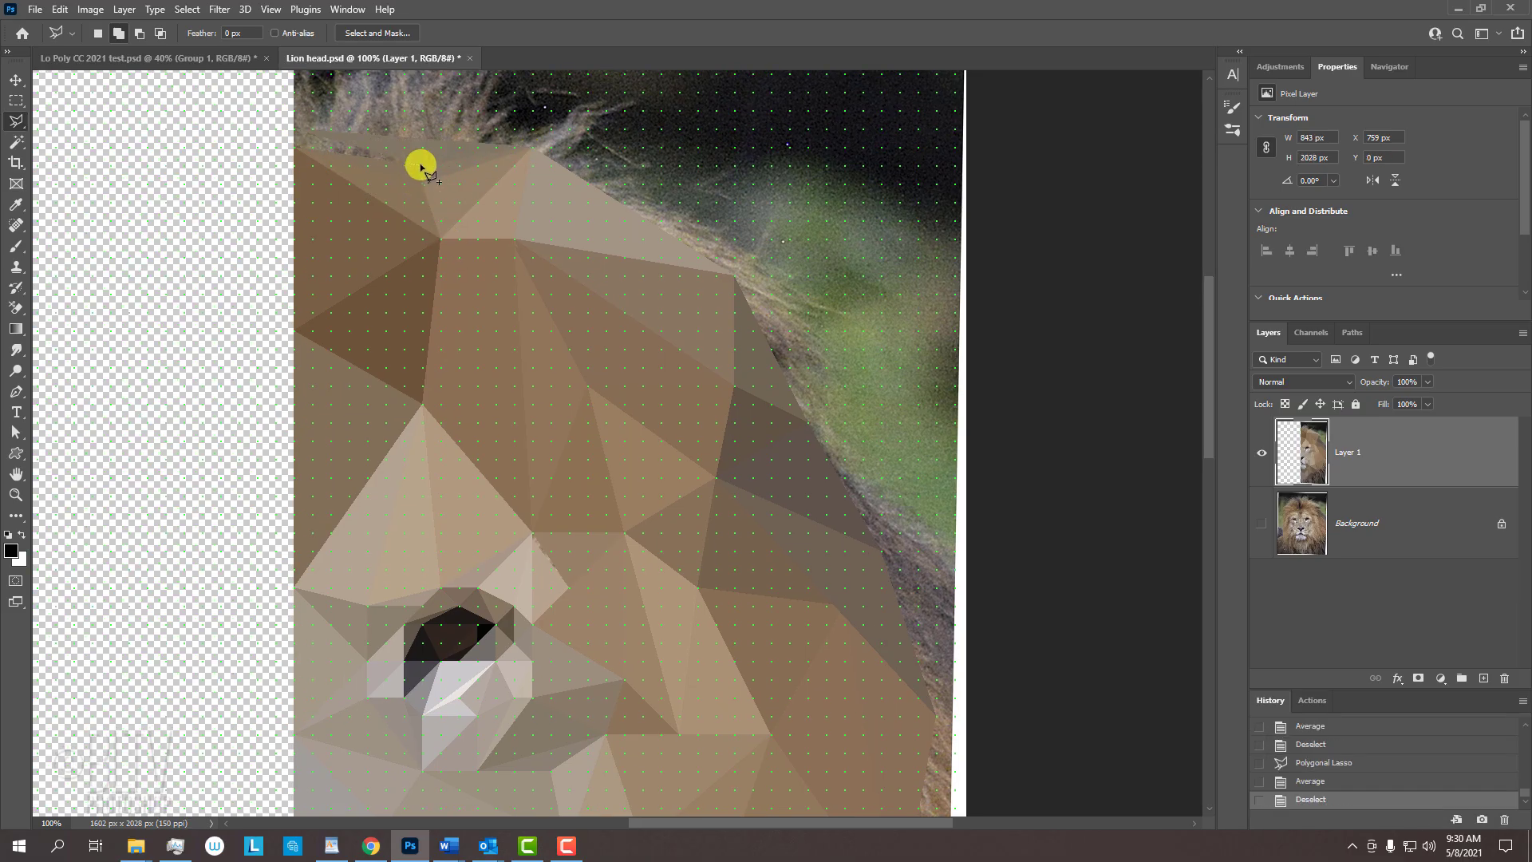
Fit the whole image in the window and hide the grid with Ctrl+H
key("ctrl+0")
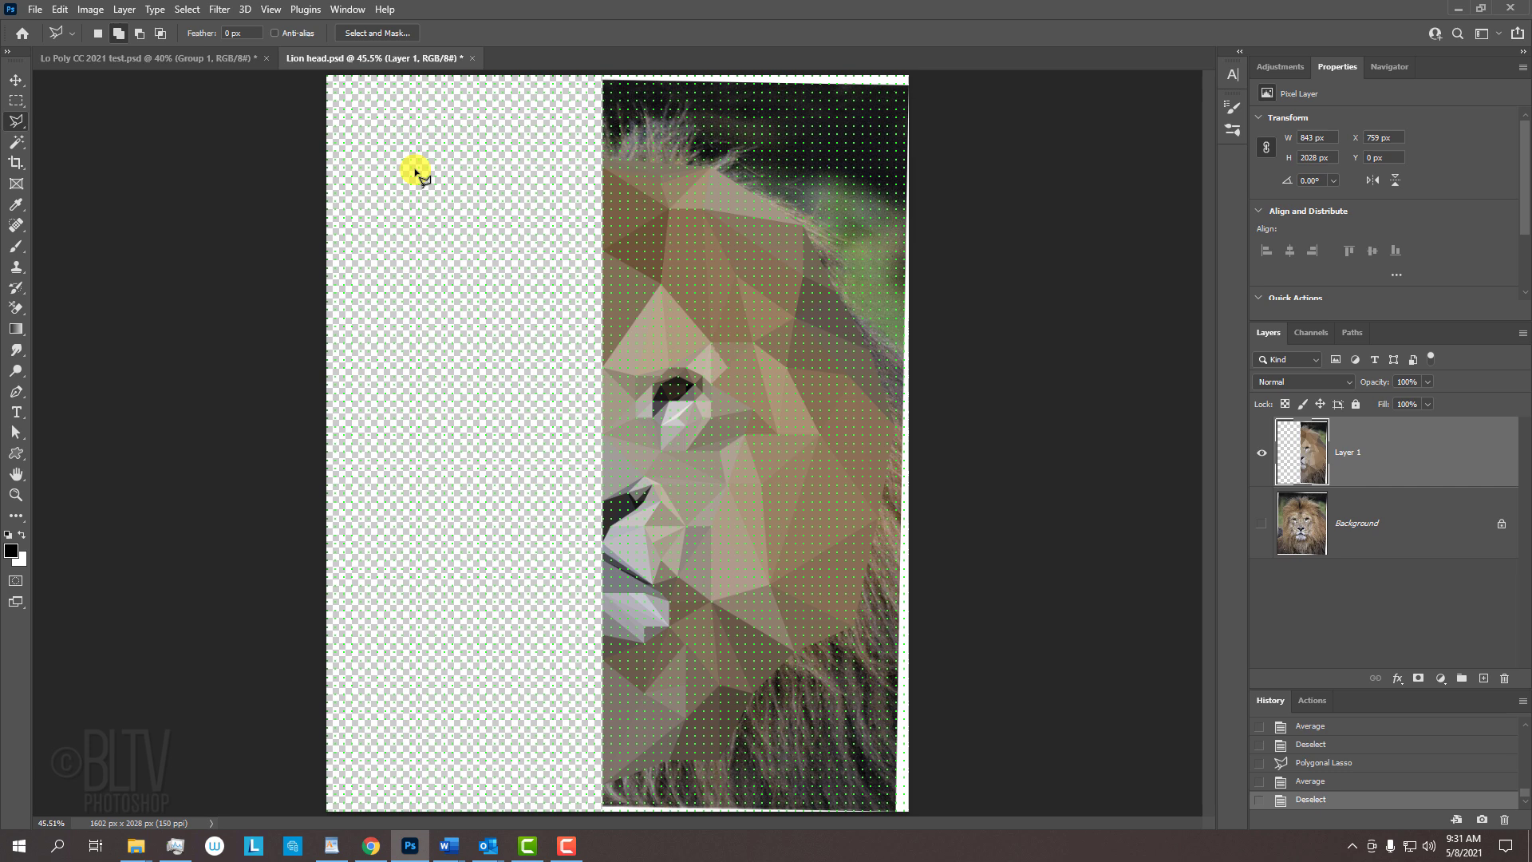
key("ctrl+h")
key("z")
Zoom in on the top of the lion's head and switch to the Polygonal Lasso
left_click_drag(508, 88, 922, 386)
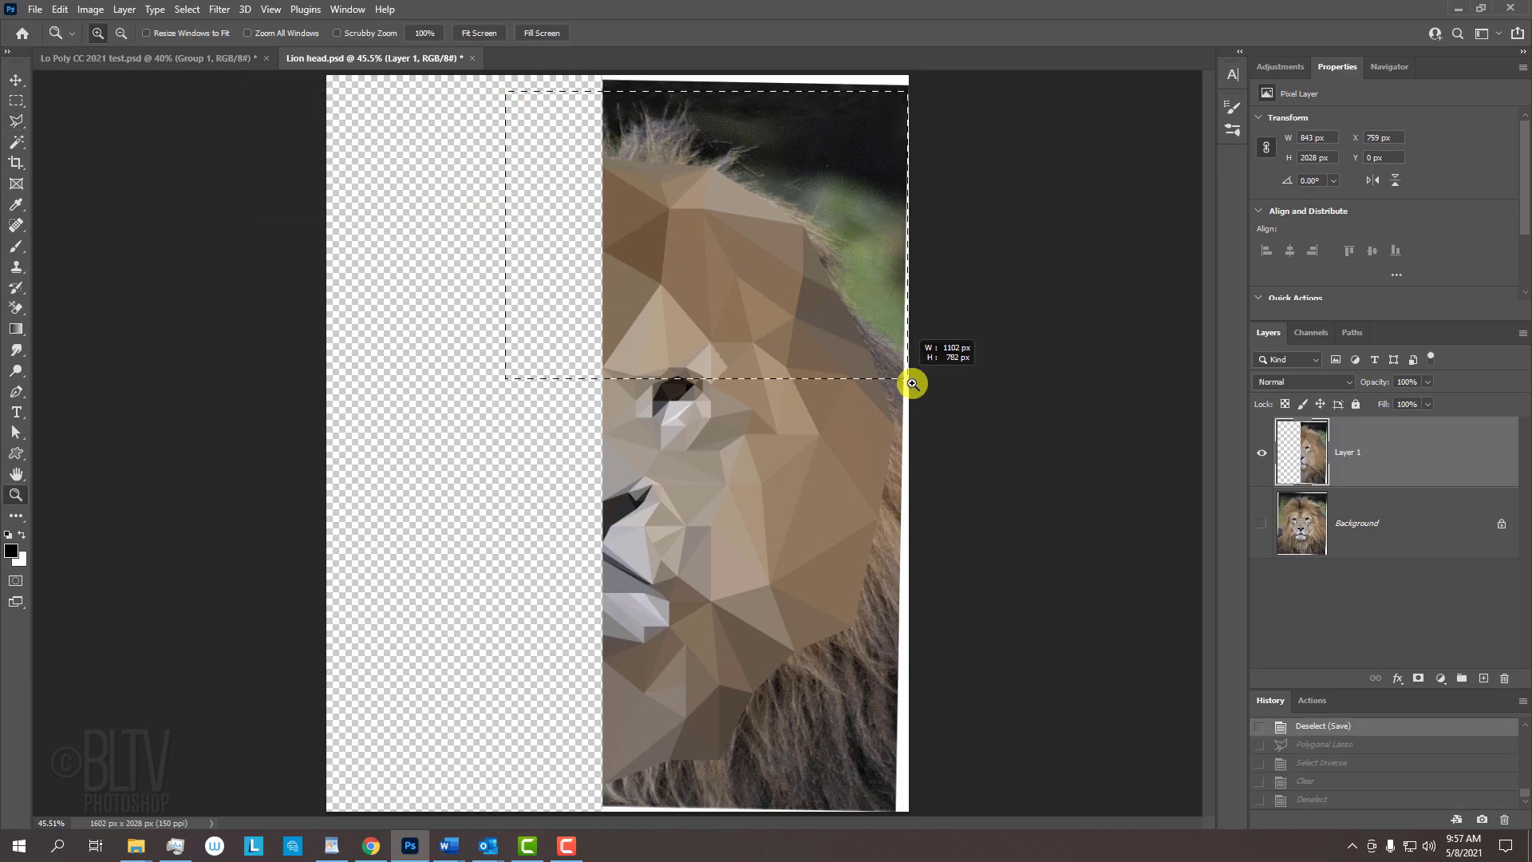
key("space")
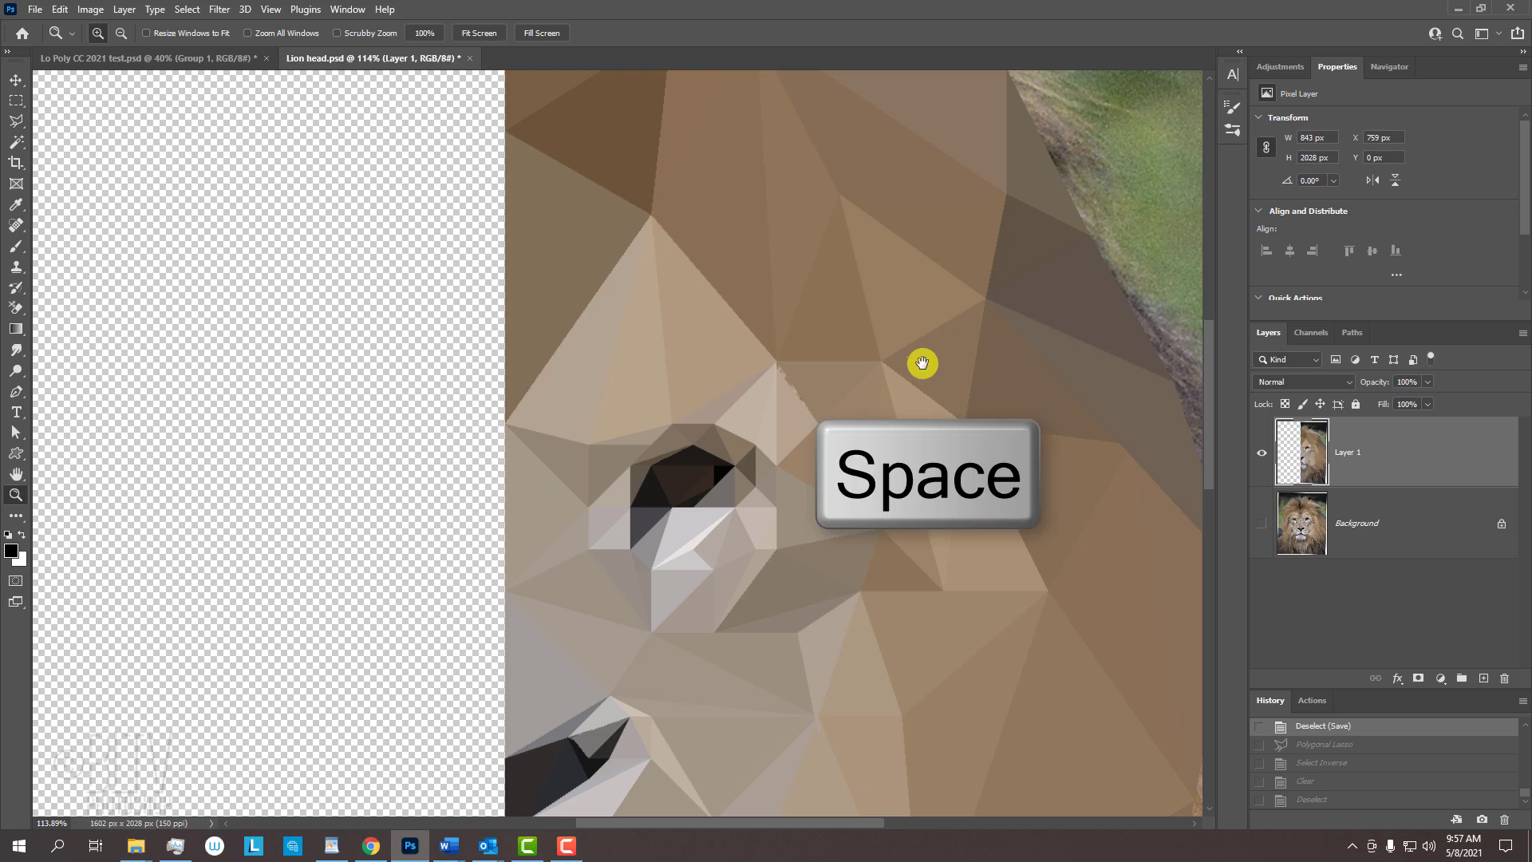
left_click_drag(921, 363, 671, 574)
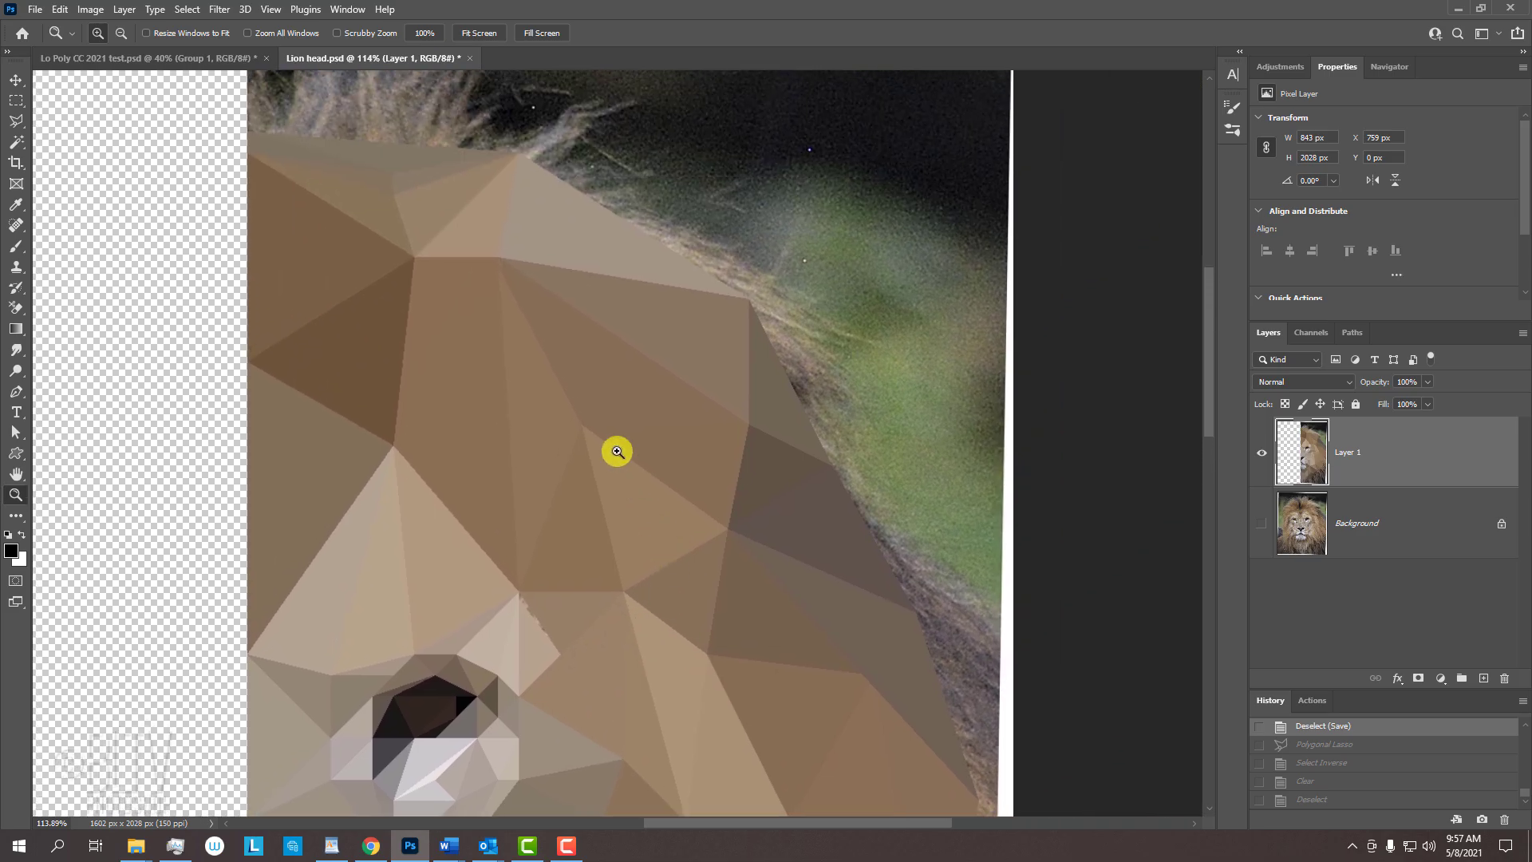
key("l")
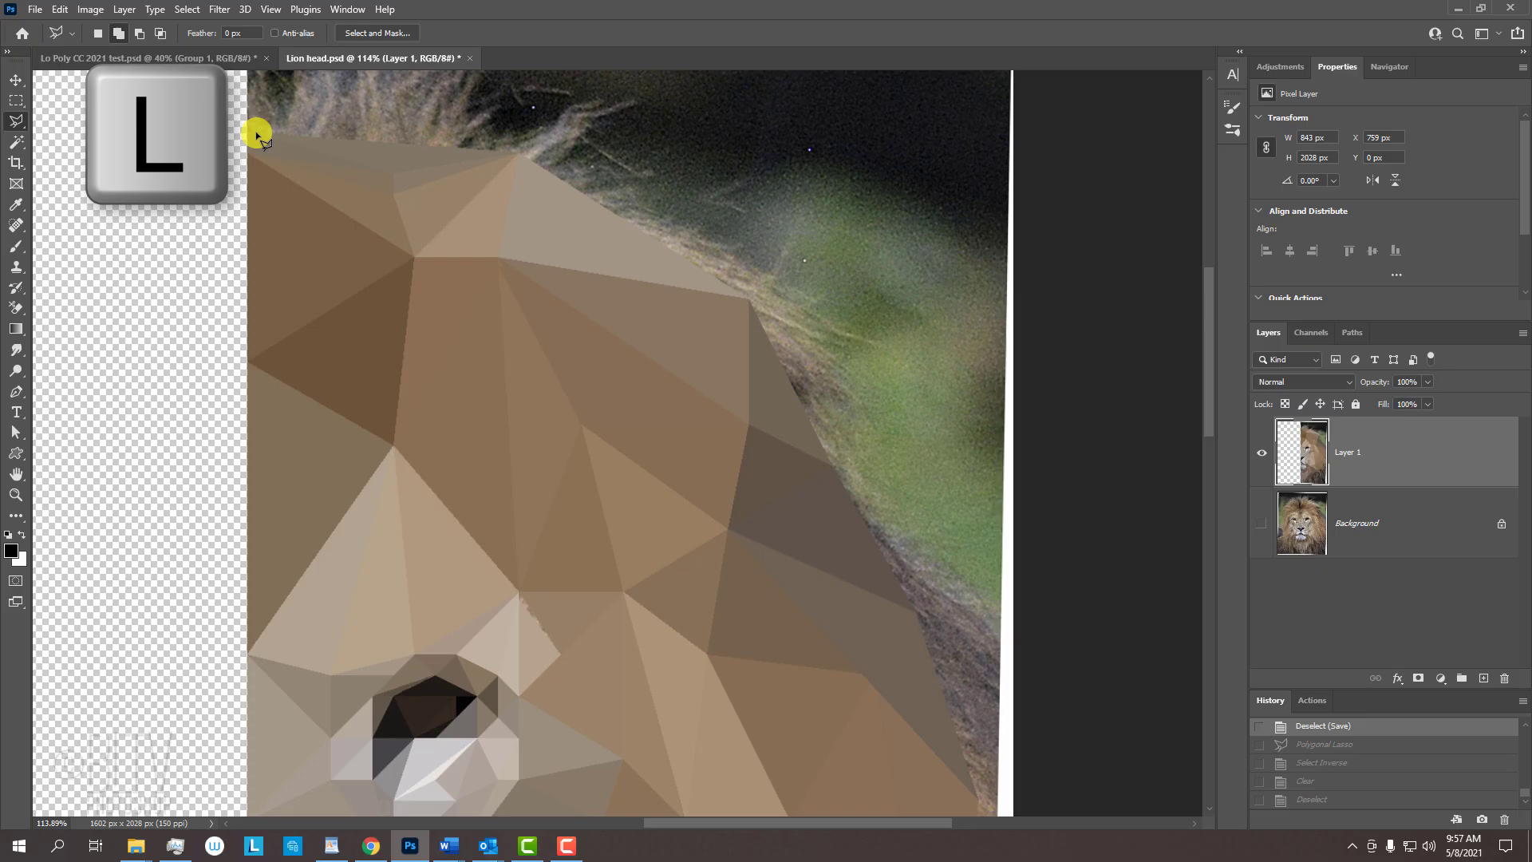
Trace and close a selection along the faceted face's outer edge, then fit the view
left_click(249, 134)
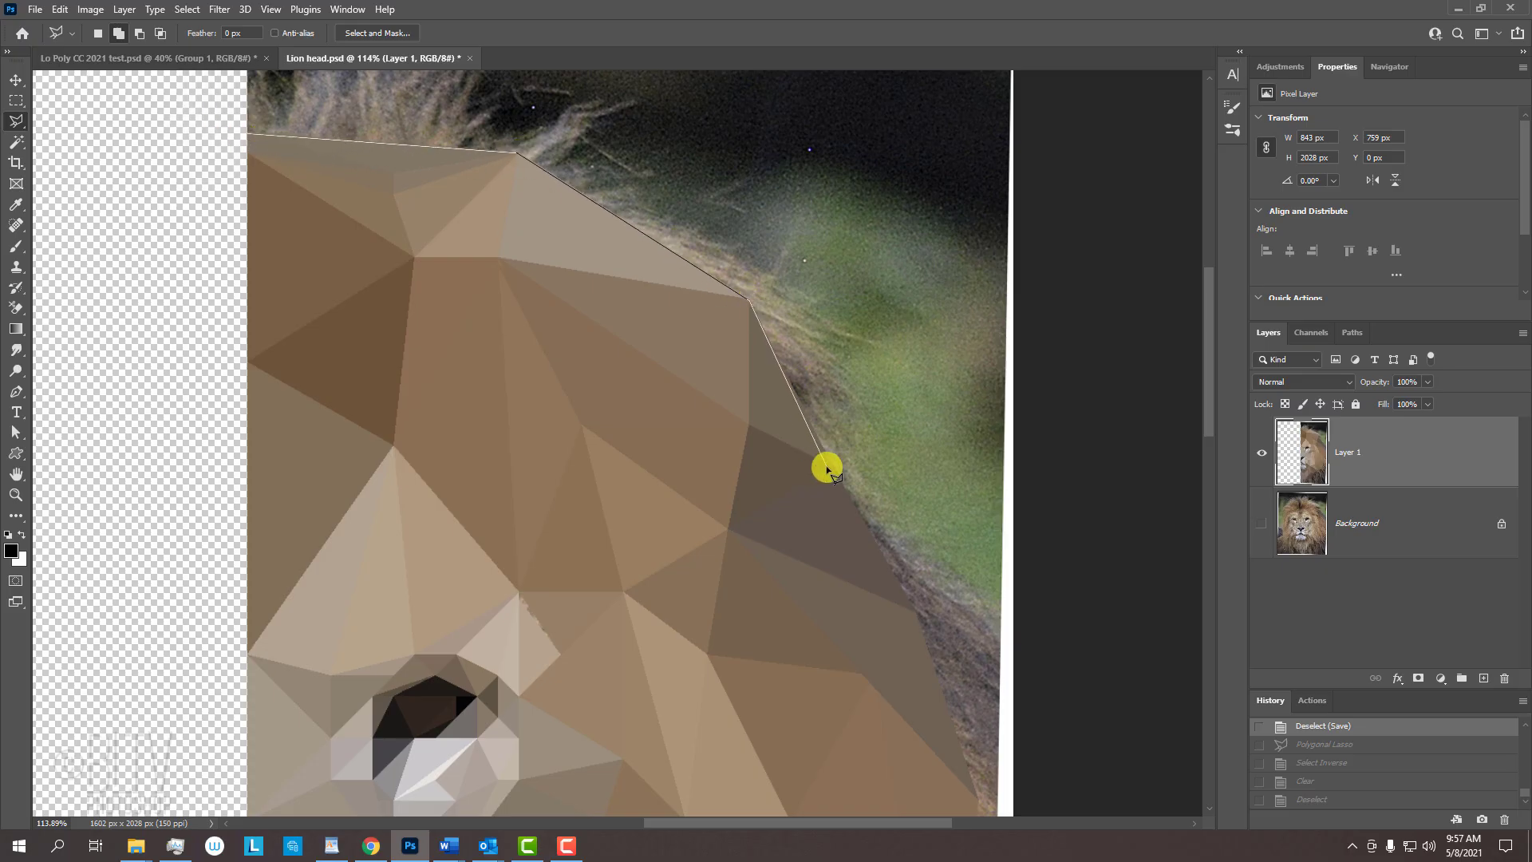
mouse_move(914, 611)
left_mouse_down()
mouse_move(783, 264)
mouse_move(797, 228)
left_mouse_up()
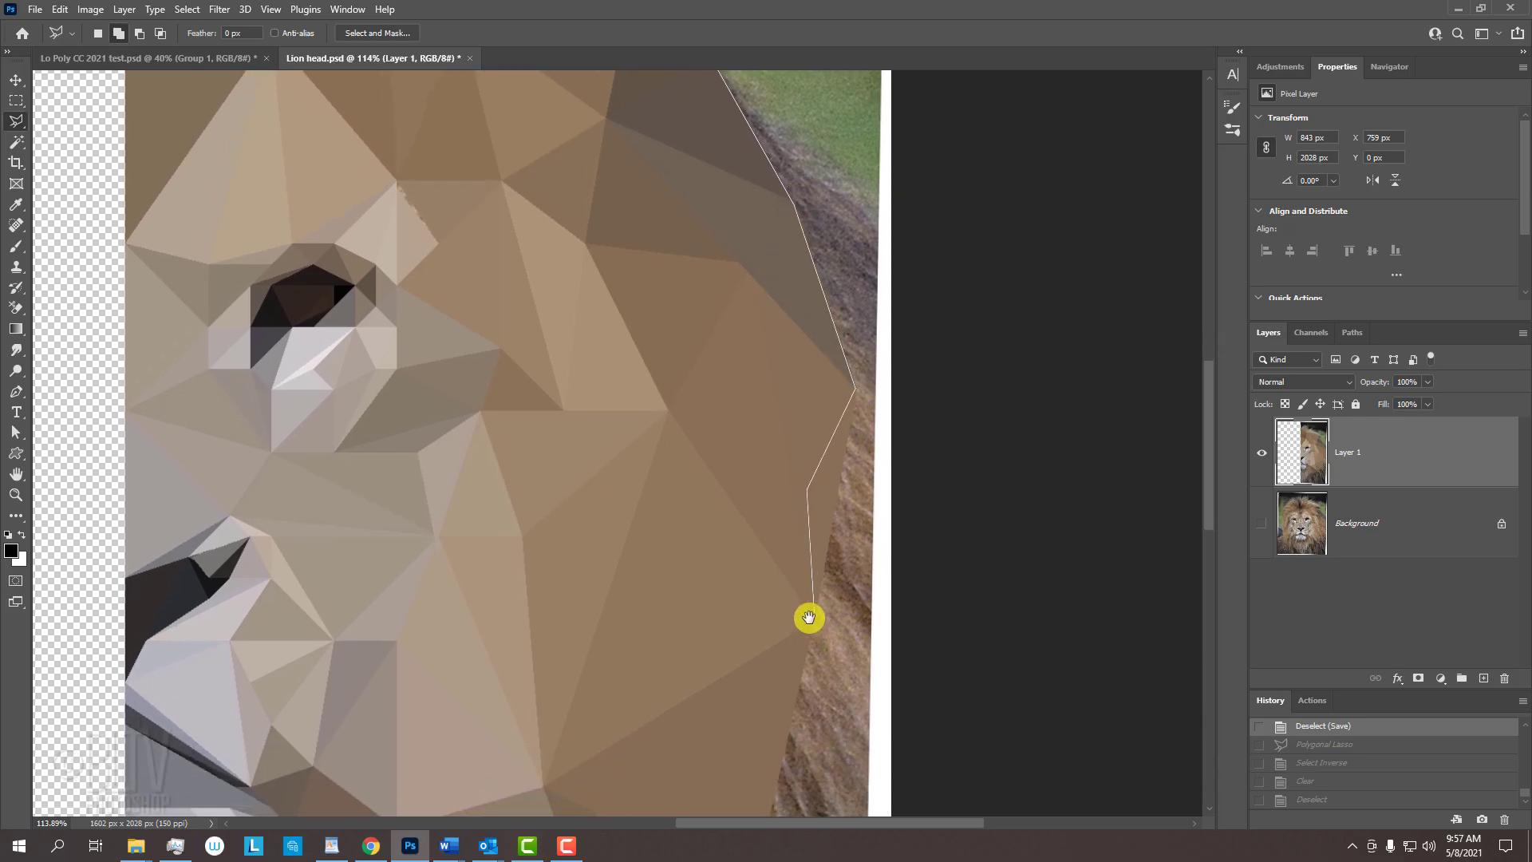
left_click_drag(810, 618, 825, 271)
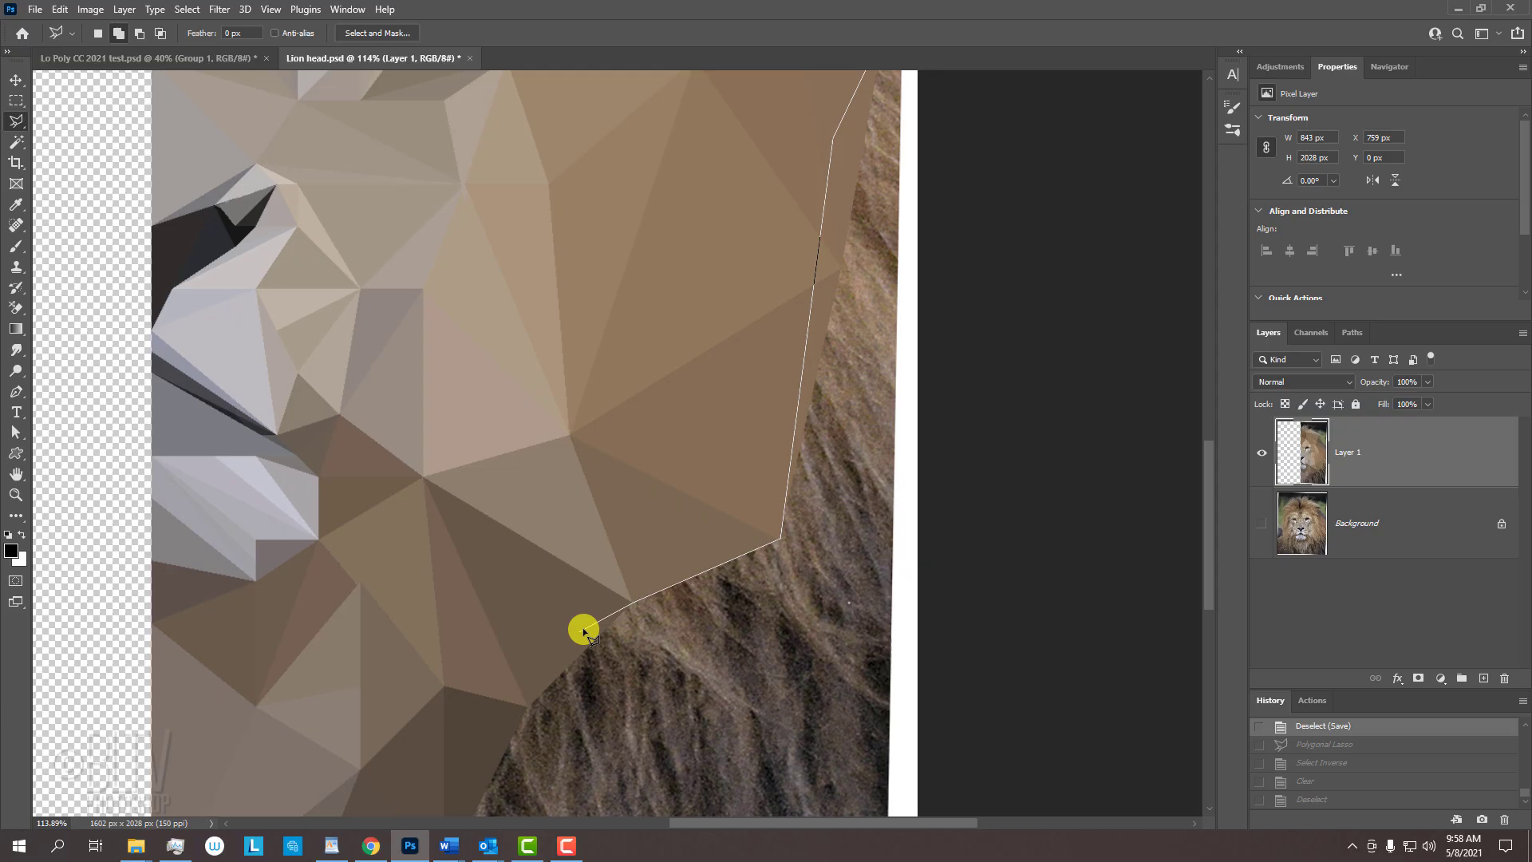
left_click(527, 707)
left_click_drag(527, 706, 619, 425)
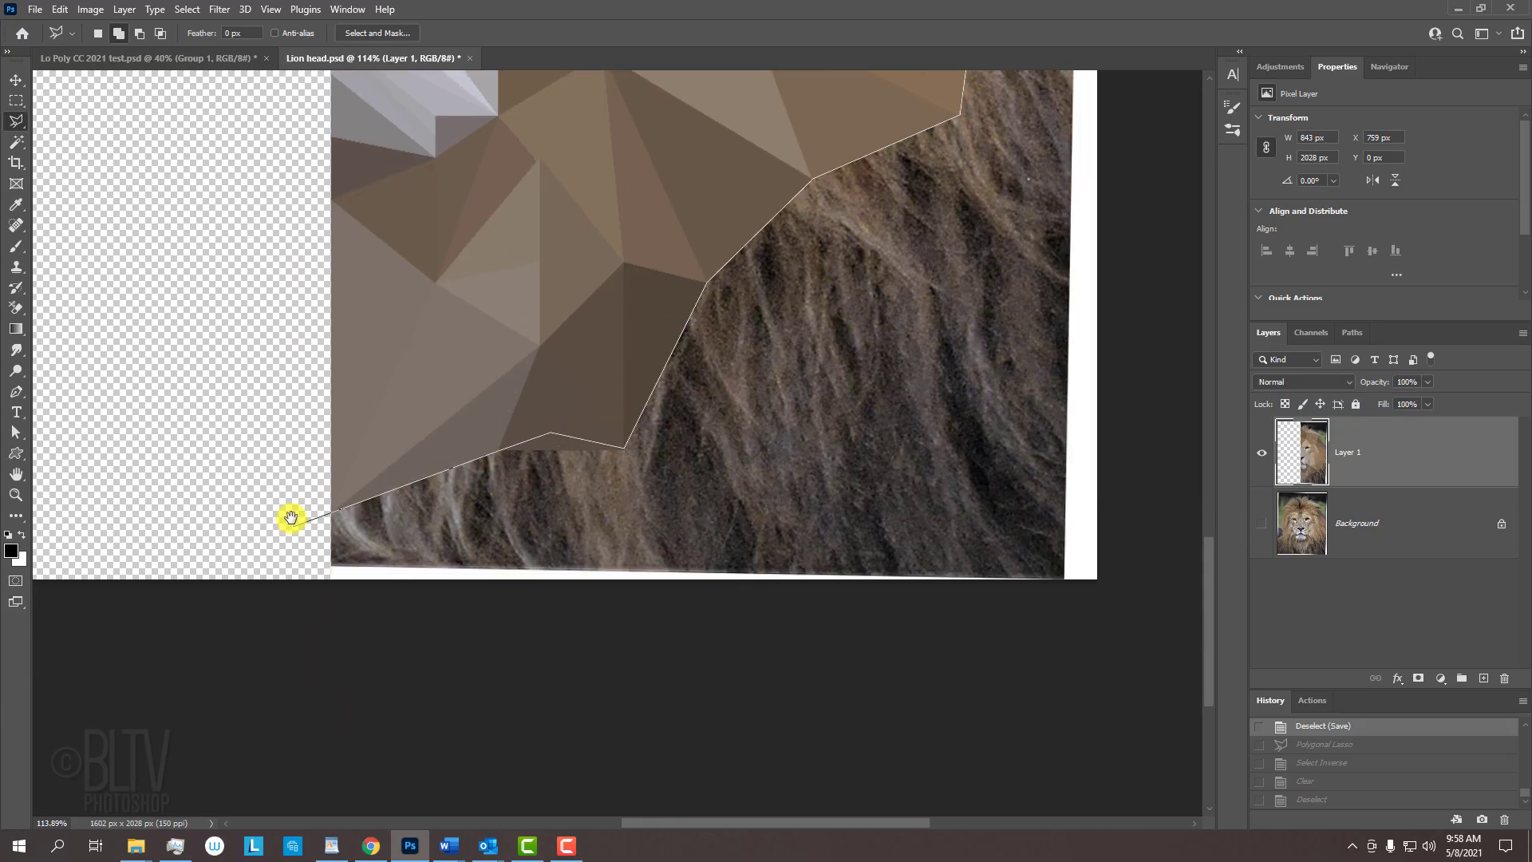
left_click_drag(353, 444, 266, 684)
mouse_move(247, 216)
left_mouse_down()
mouse_move(247, 447)
mouse_move(282, 667)
left_mouse_up()
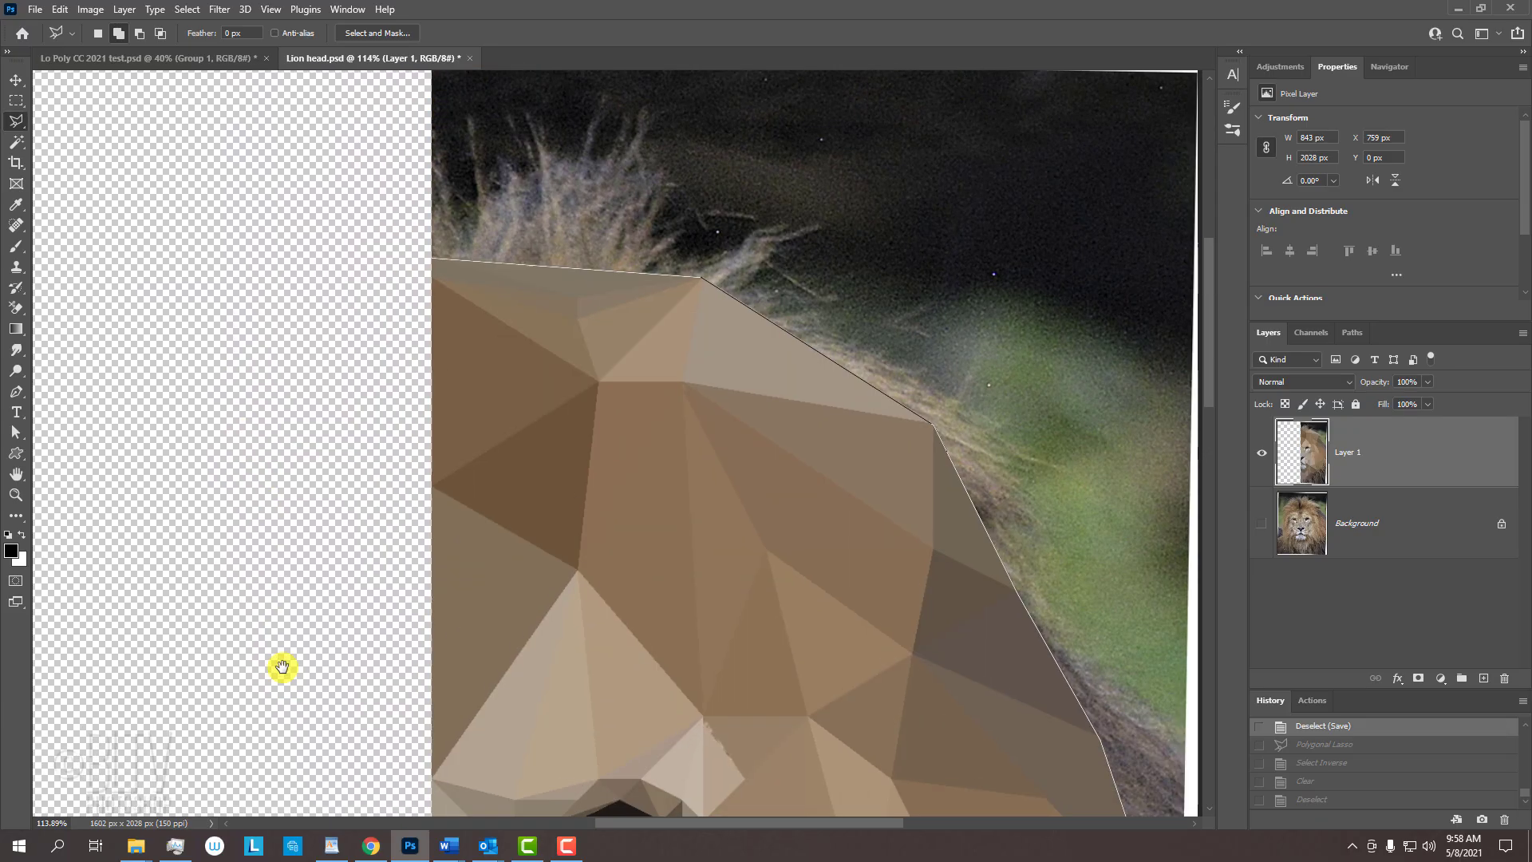
left_click_drag(270, 278, 364, 577)
left_click(445, 556)
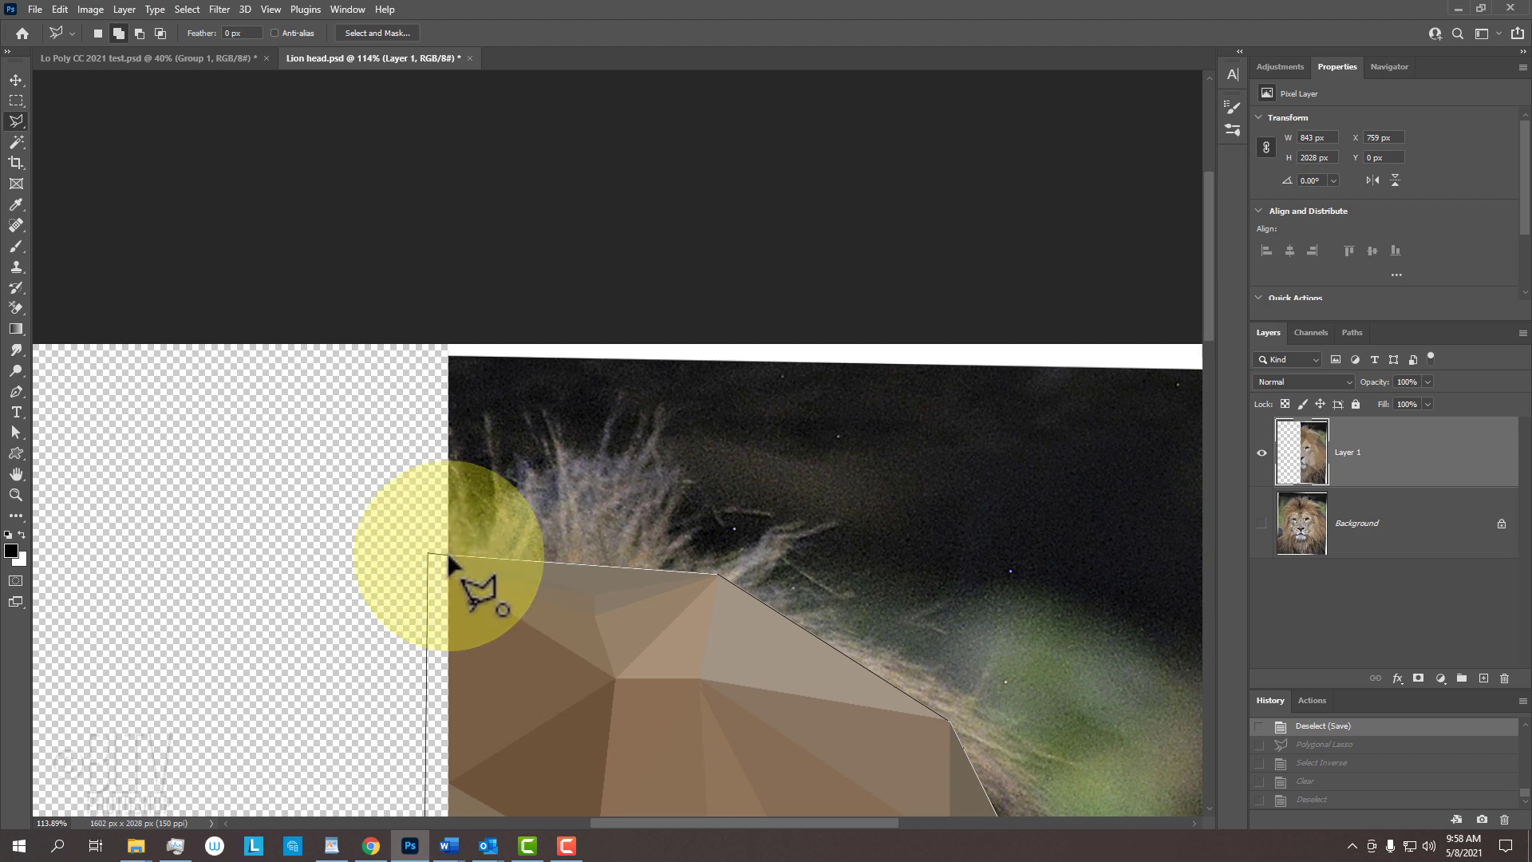
key("ctrl+0")
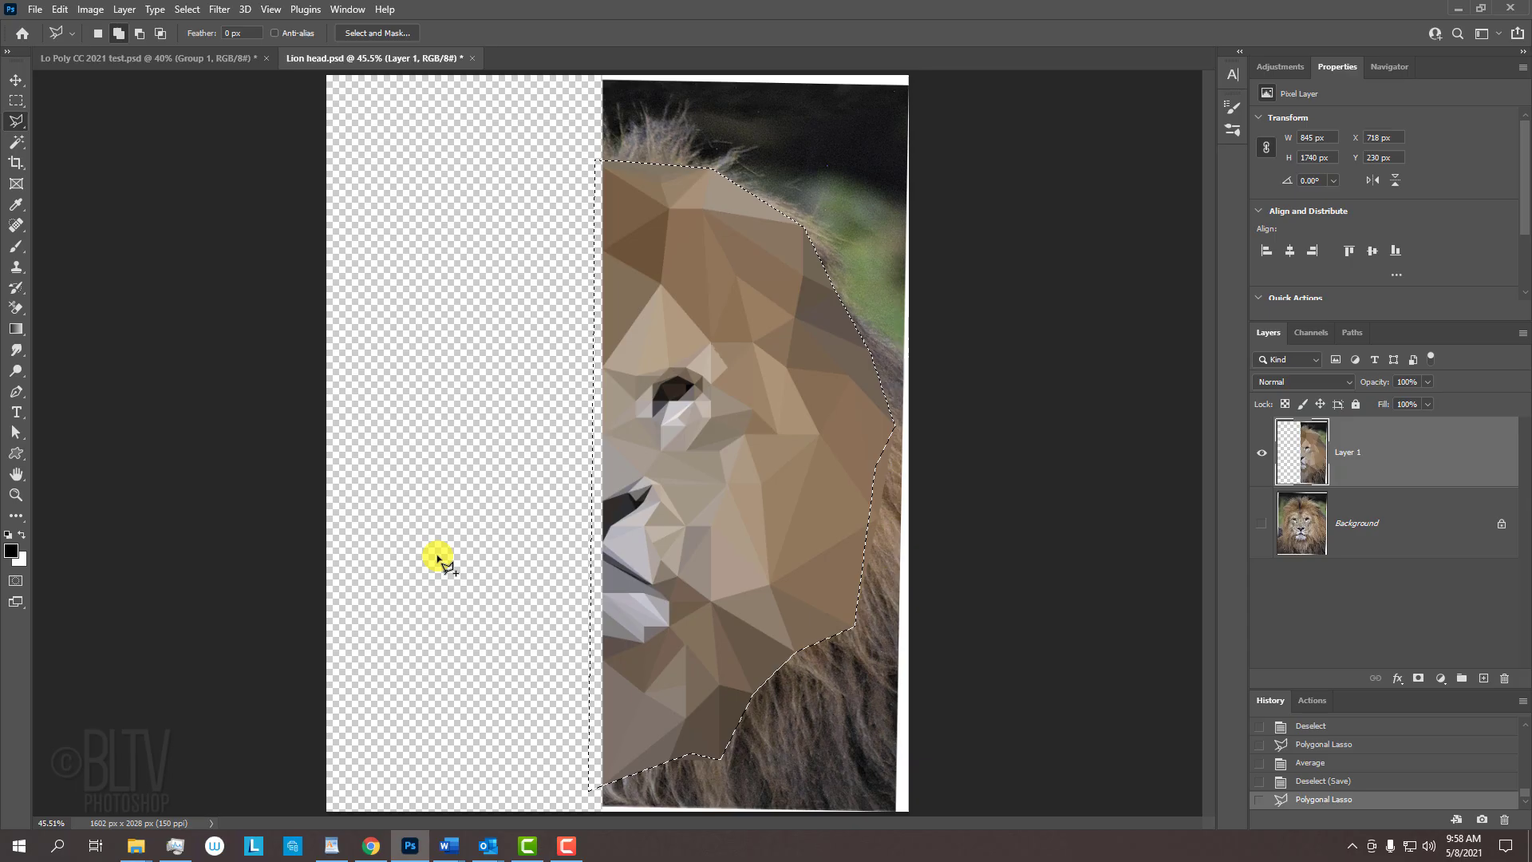
Erase the photo around the low-poly half face and duplicate Layer 1 as Layer 1 copy
key("ctrl+shift+i")
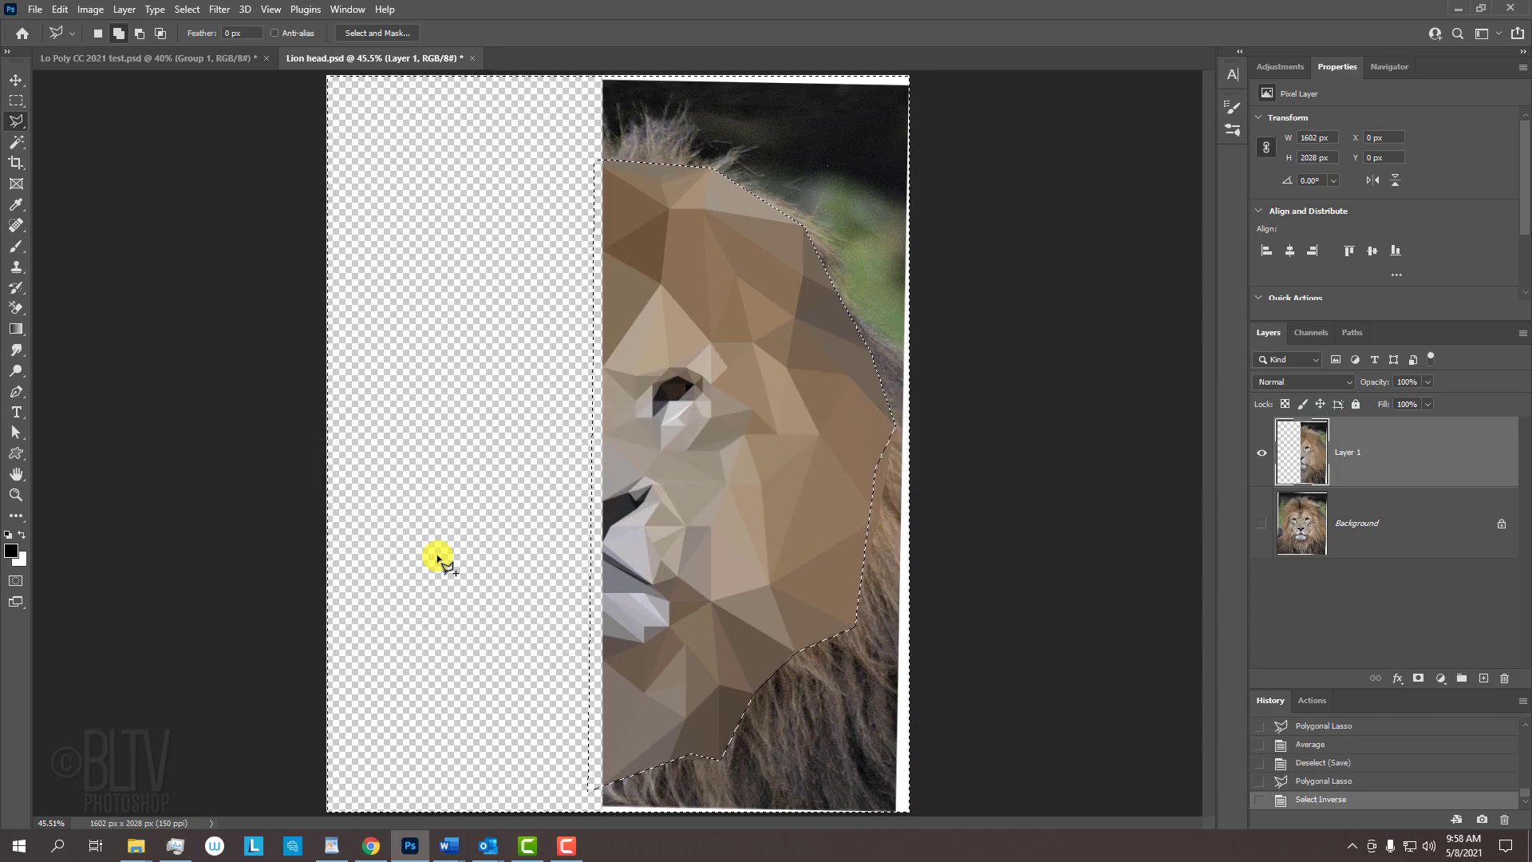
key("Delete")
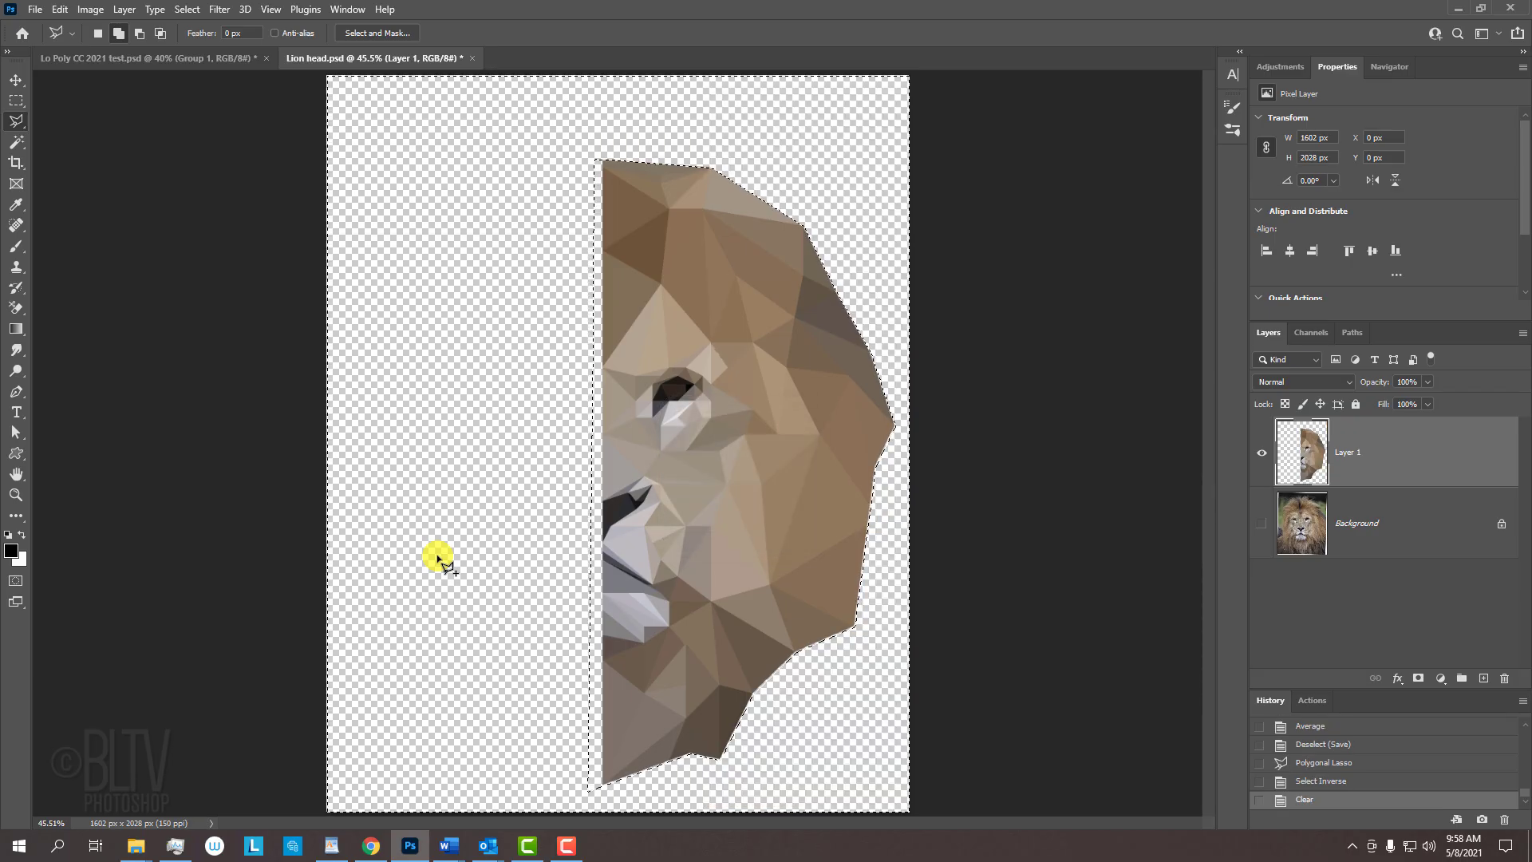
key("ctrl+d")
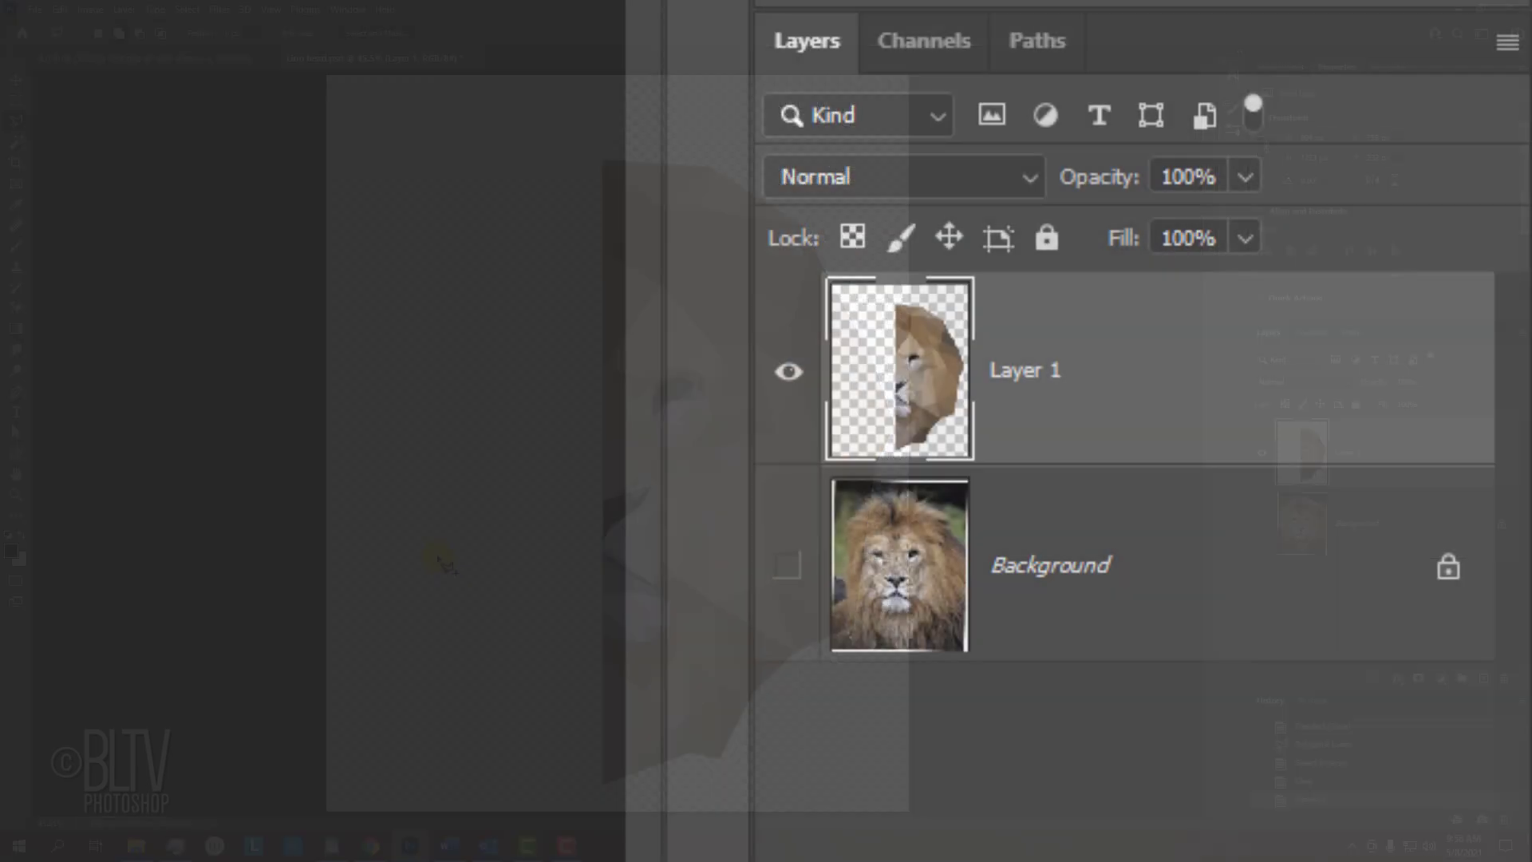
key("ctrl+j")
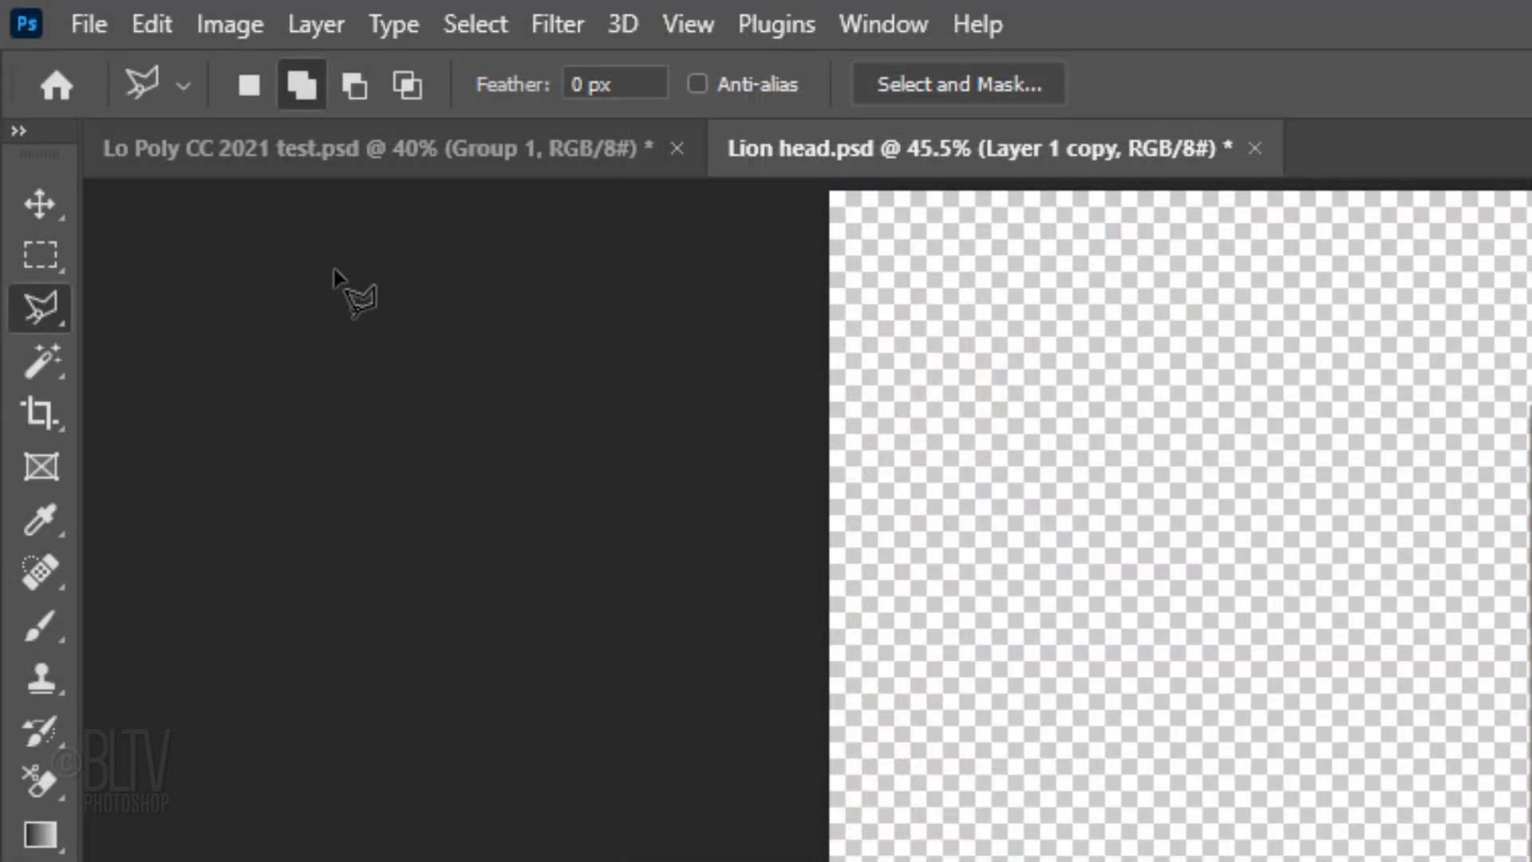
Flip Layer 1 copy horizontally and slide it left to meet the original half
left_click(156, 23)
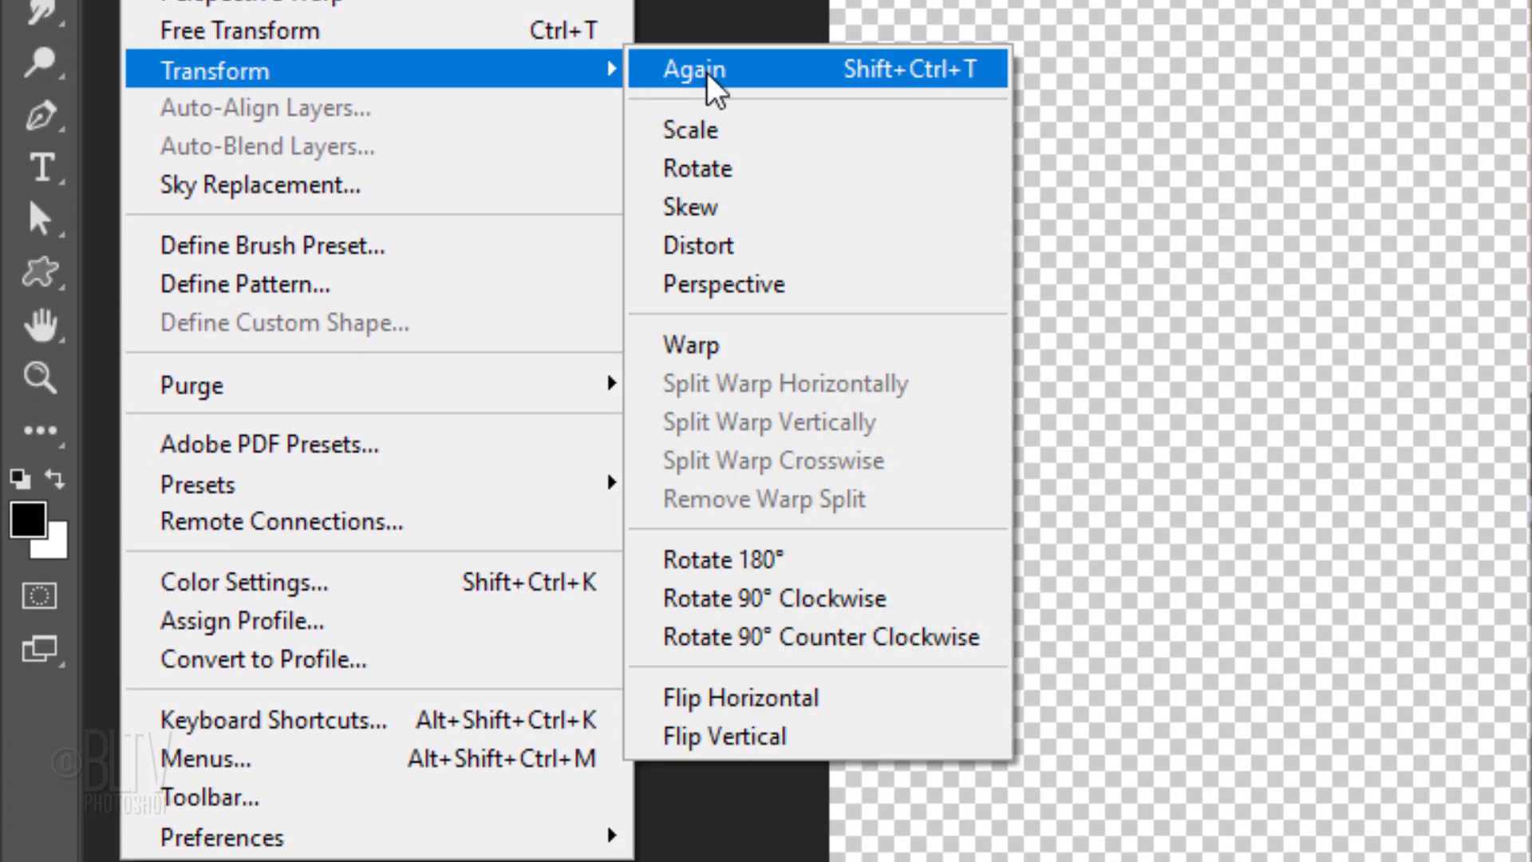
mouse_move(374, 70)
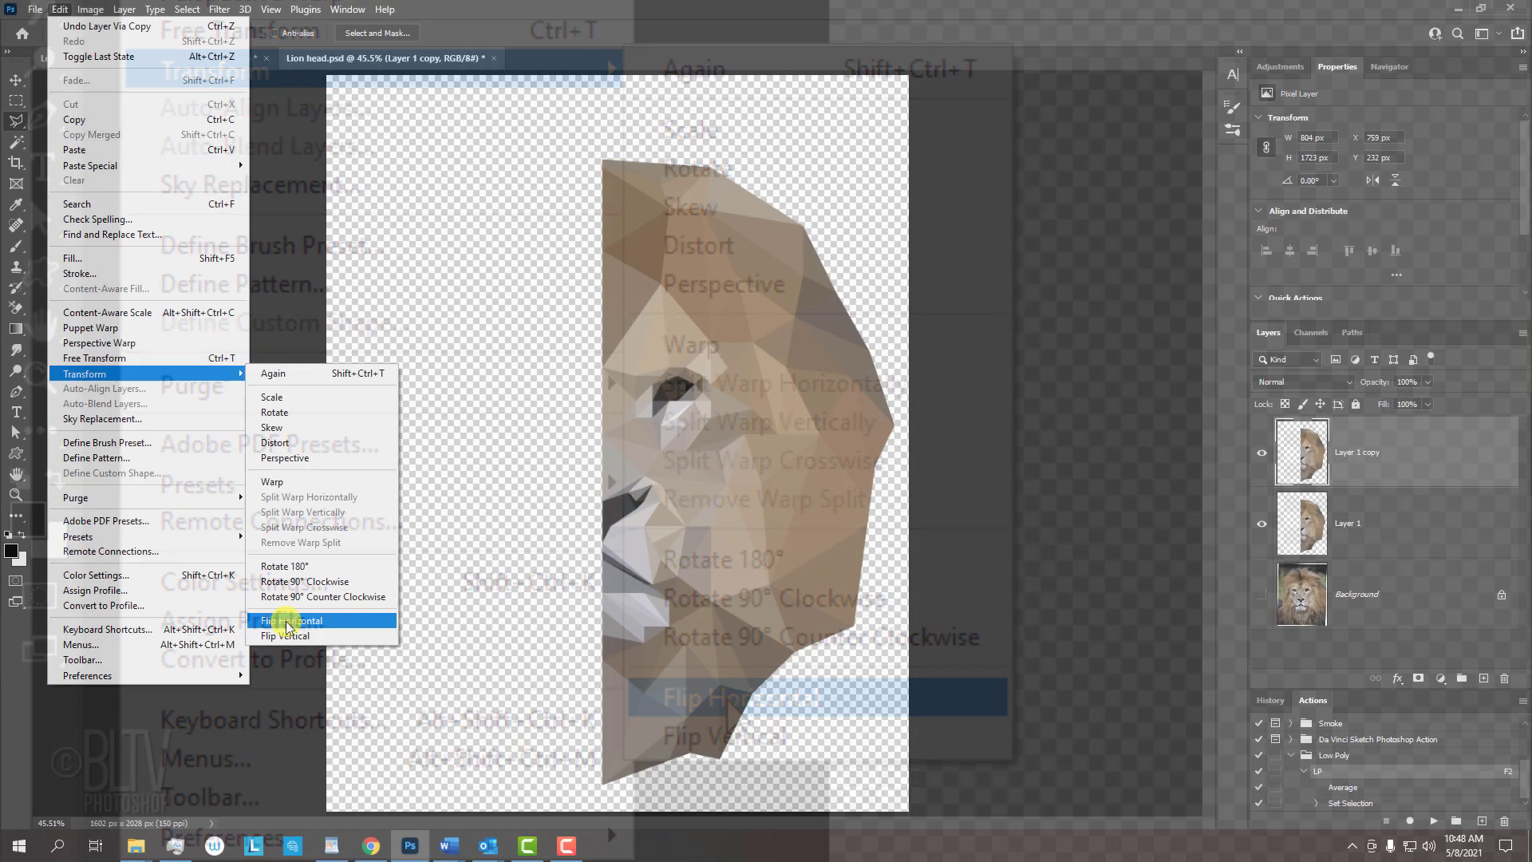
left_click(733, 707)
key("v")
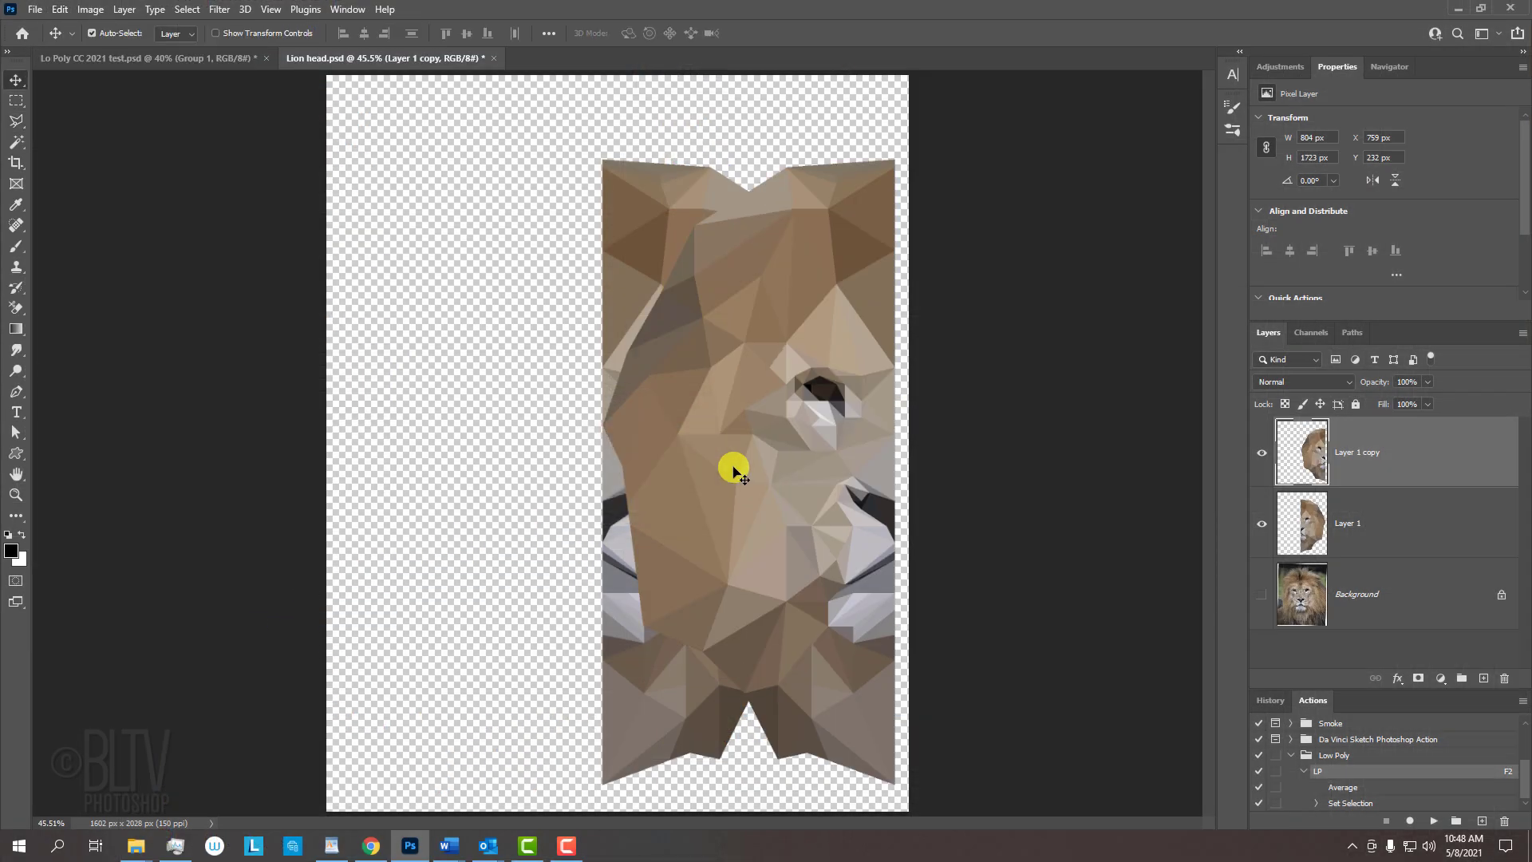
left_click_drag(733, 470, 449, 482)
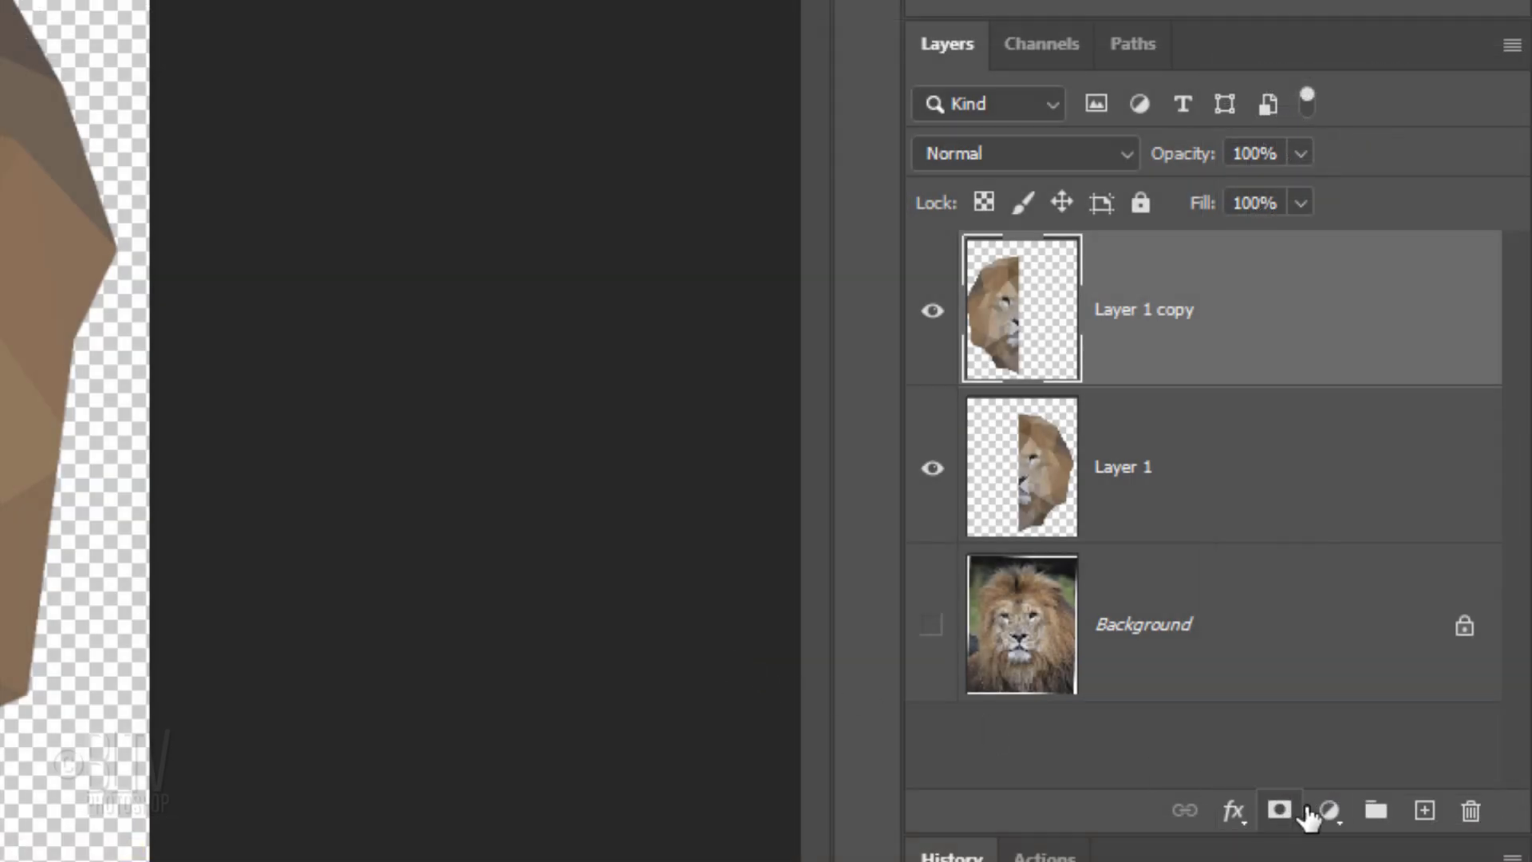
Add a Vibrance adjustment layer with vibrance +100 and saturation 25
left_click(1329, 813)
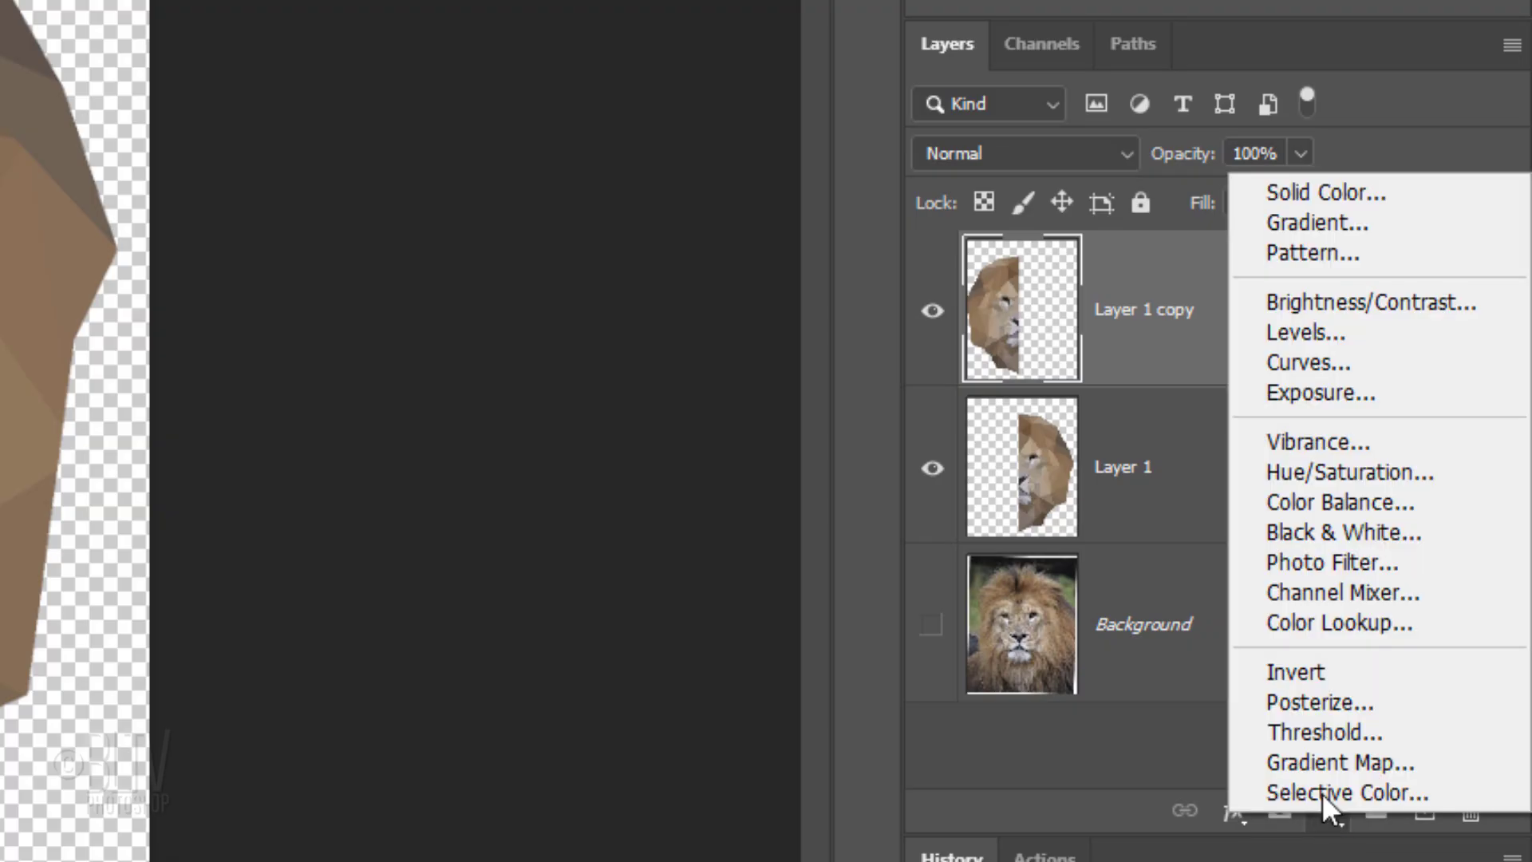
left_click(1296, 445)
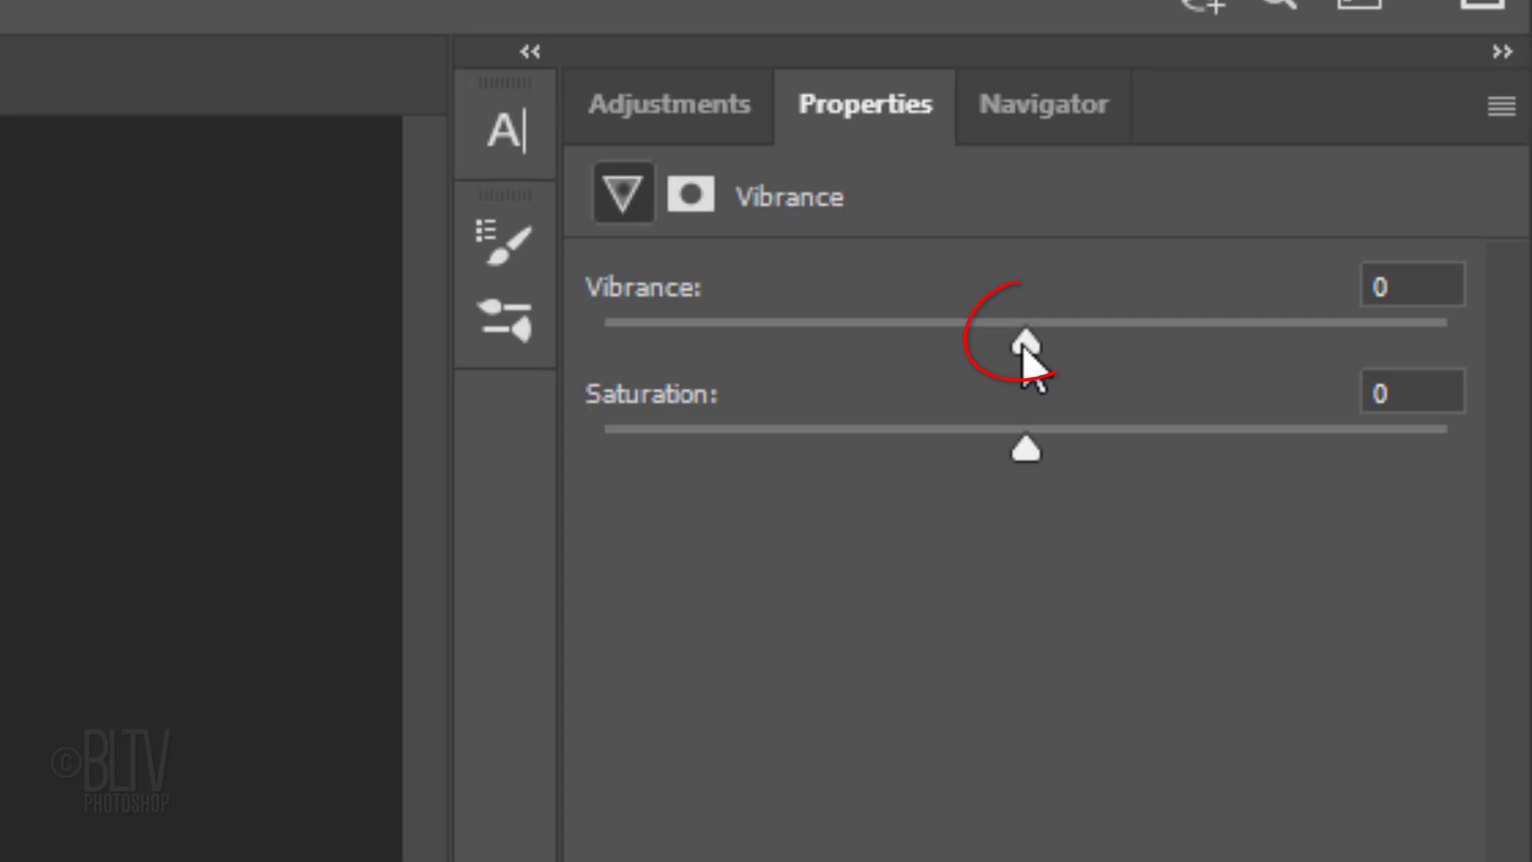
left_click_drag(1026, 342, 1447, 343)
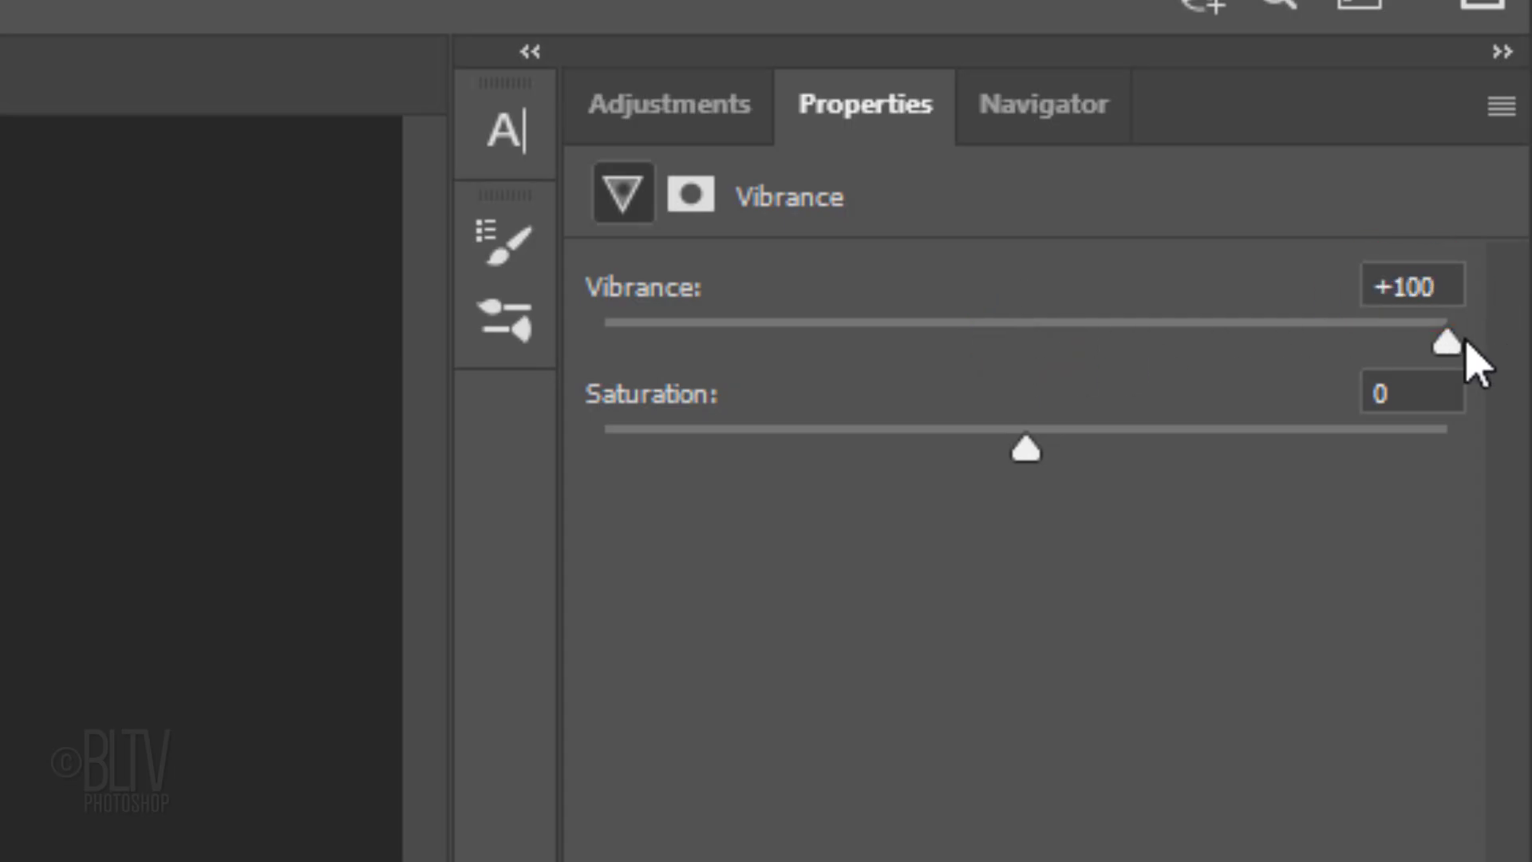
left_click(1422, 383)
type("2")
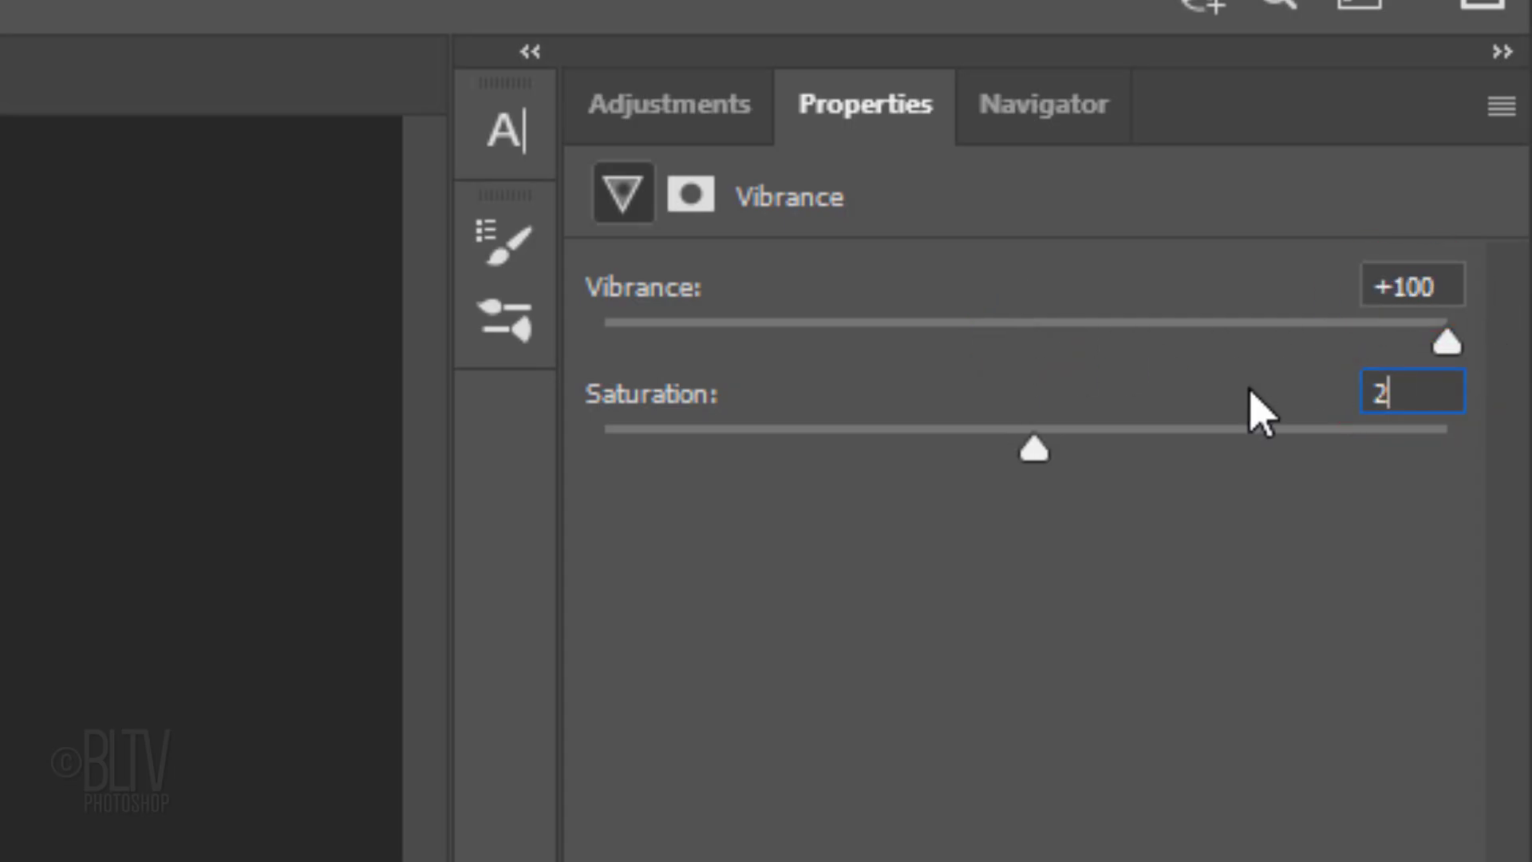
type("5")
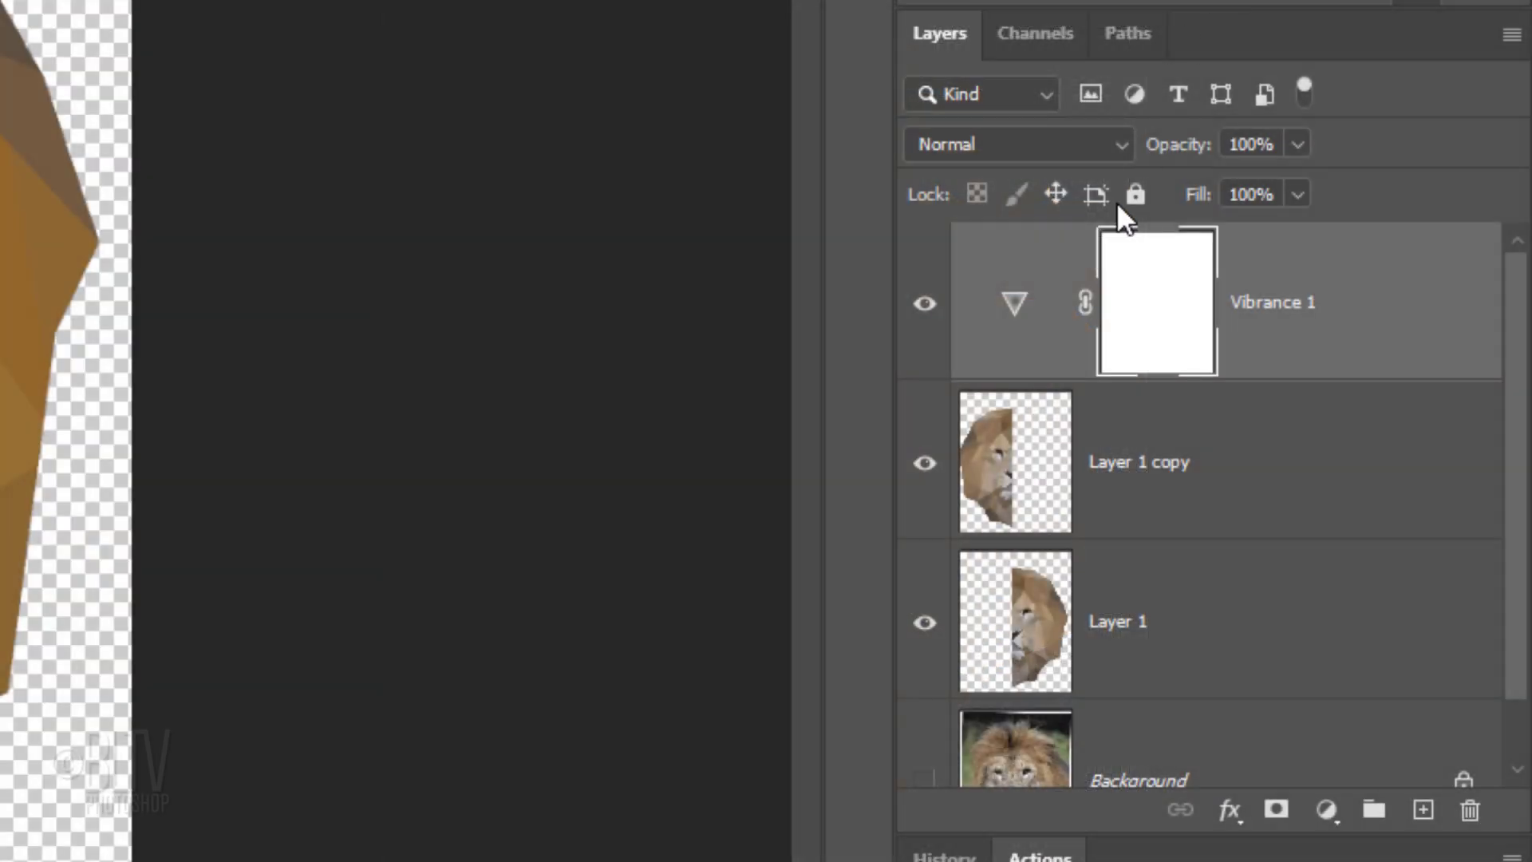
Add a Levels adjustment clipped to Layer 1 copy with midtone gamma 0.60
left_click(1023, 471)
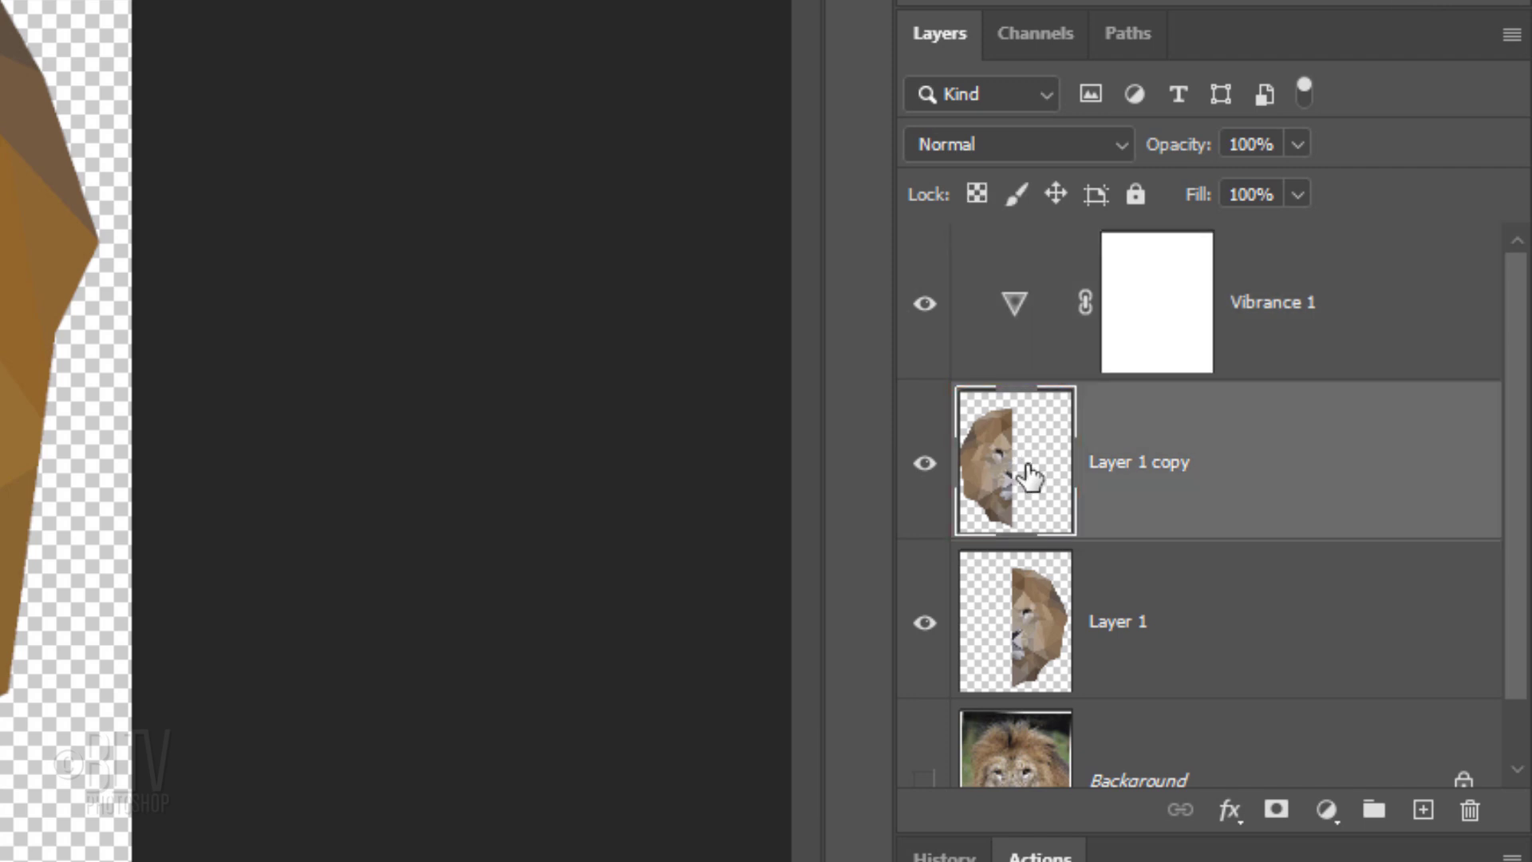
left_click(1320, 809)
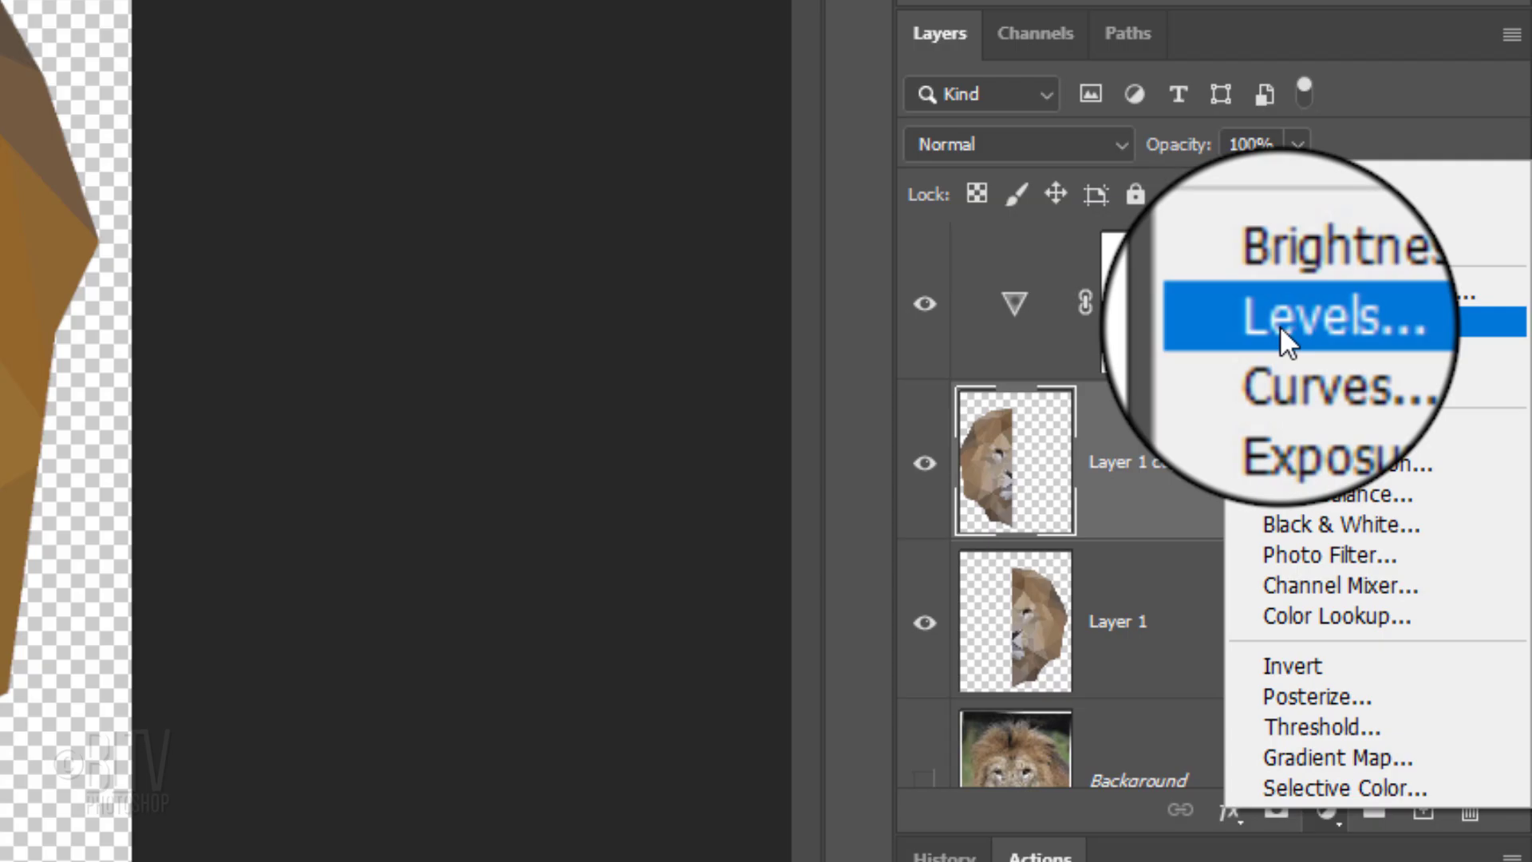
left_click(1279, 327)
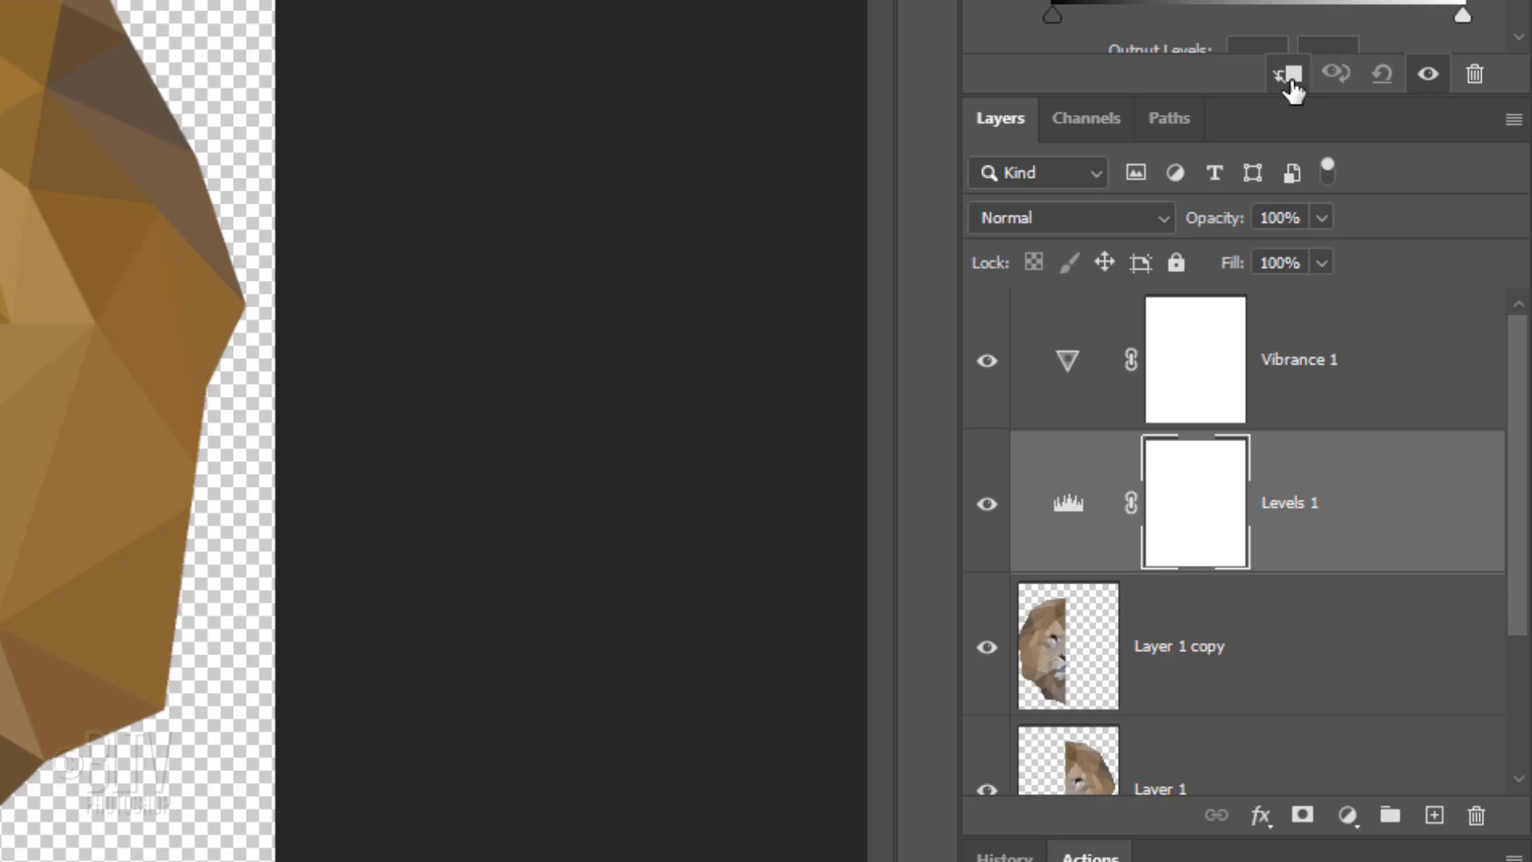
left_click(1290, 79)
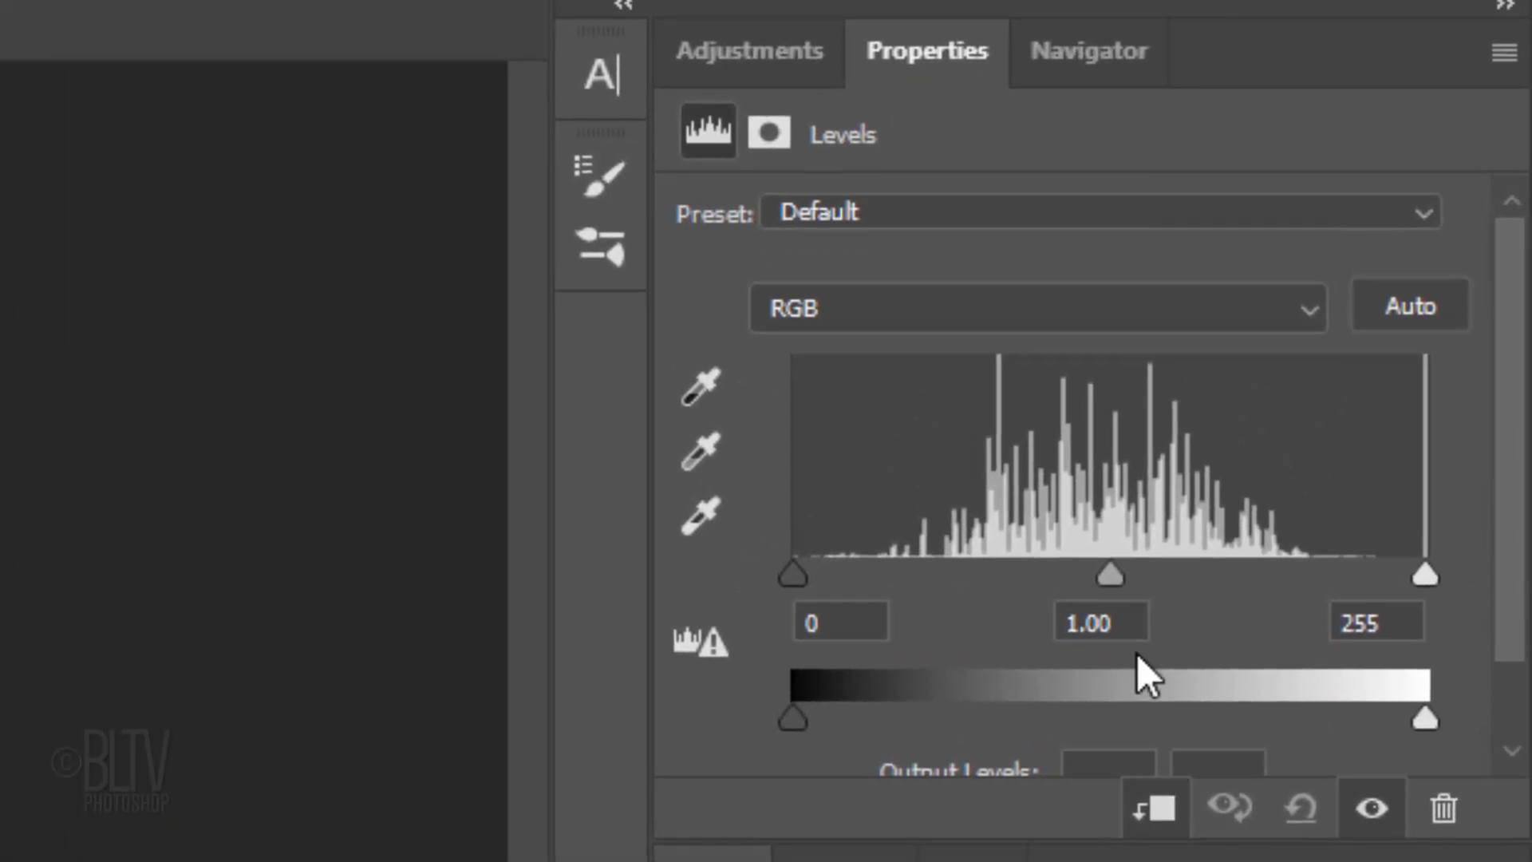
left_click_drag(1109, 574, 1214, 574)
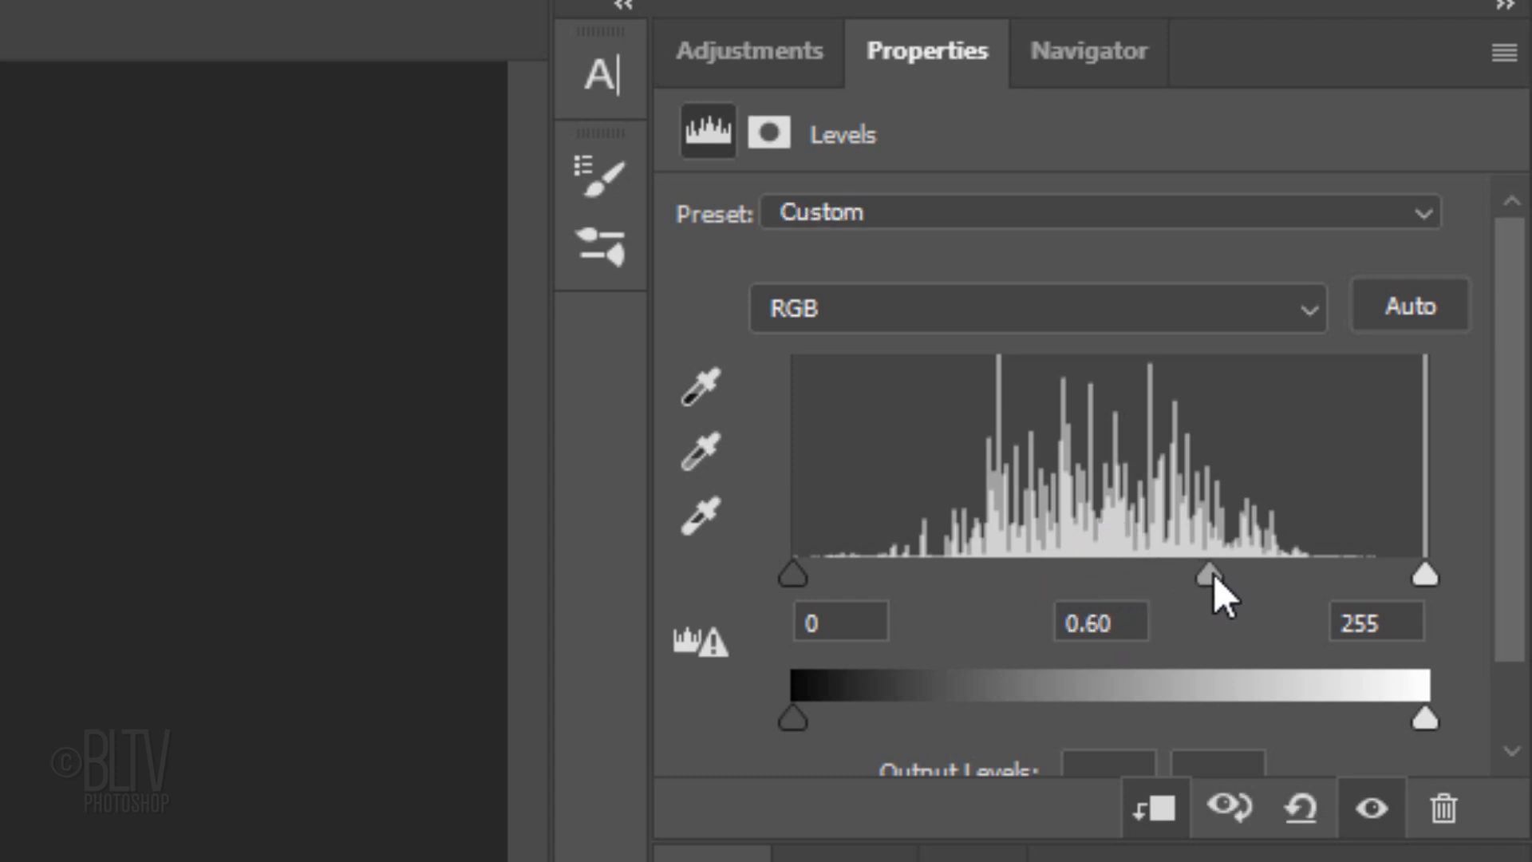
left_click(1100, 623)
type(".60")
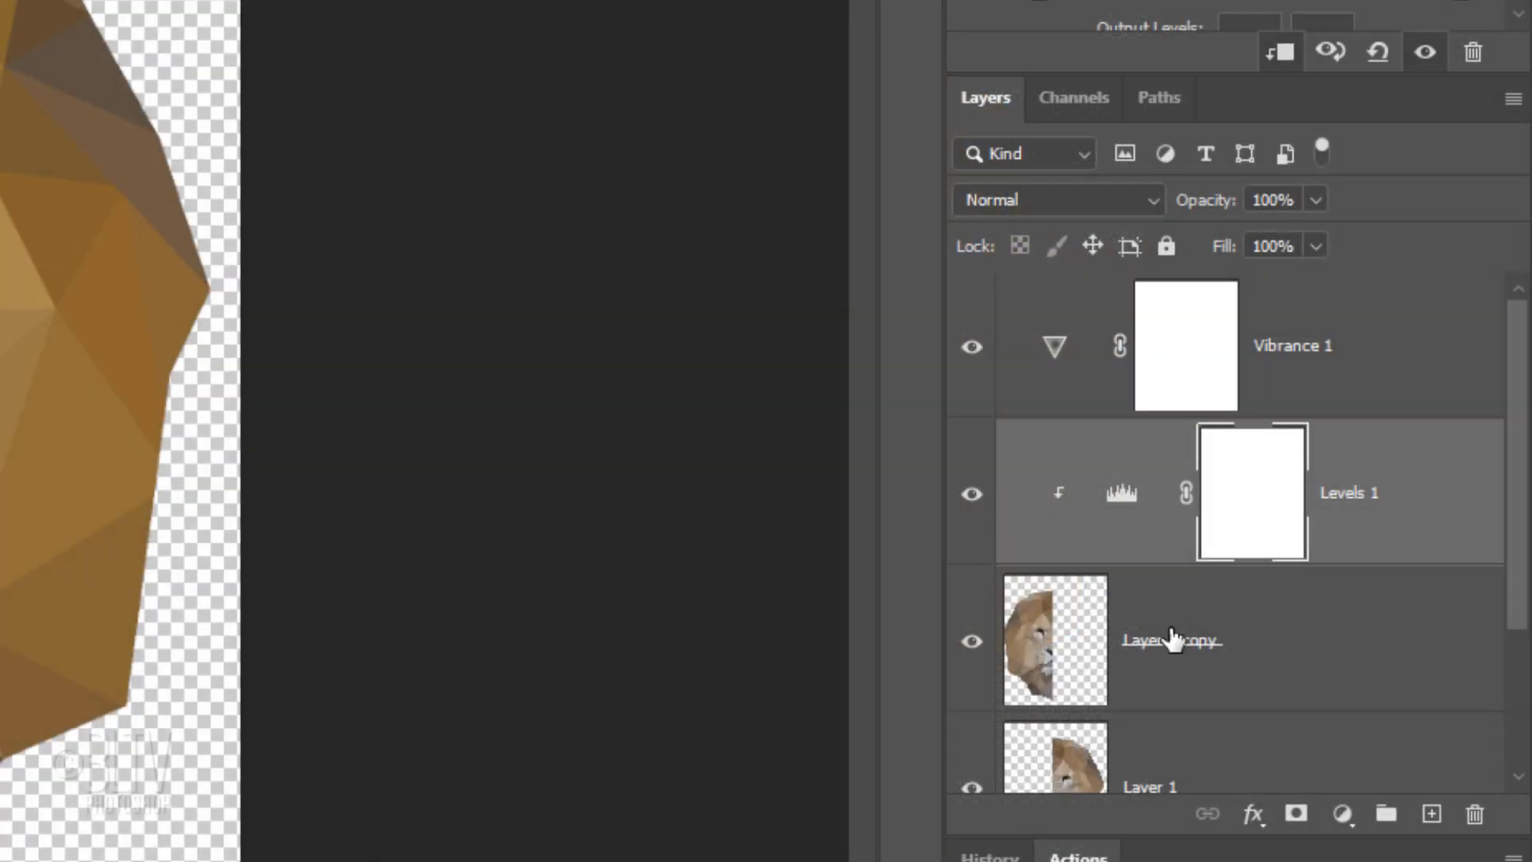
Add a Levels adjustment clipped to Layer 1 with input levels black 14 and white 210
left_click(1197, 762)
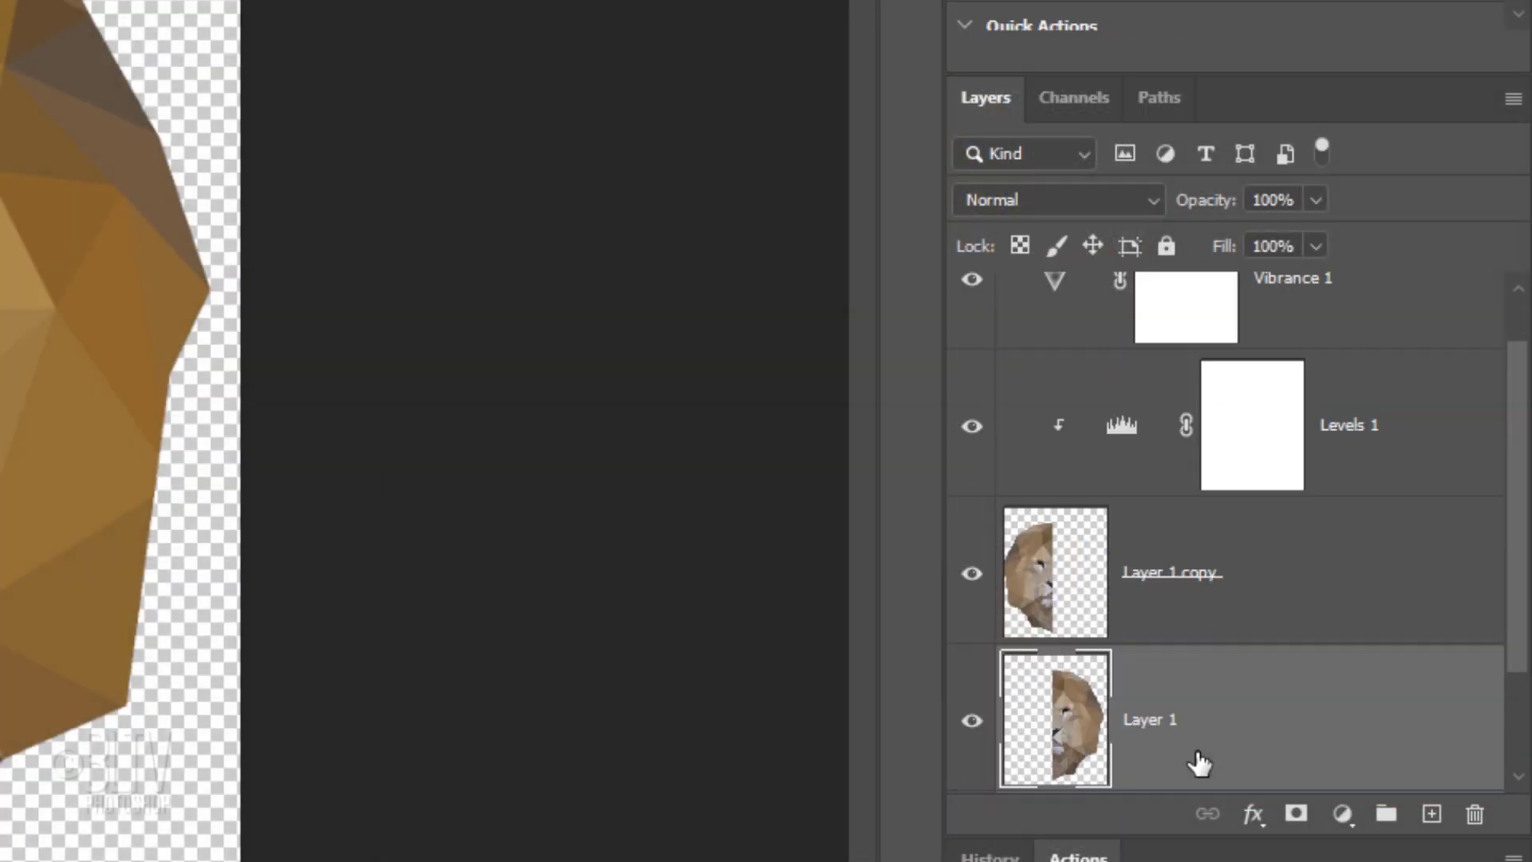
left_click(1344, 817)
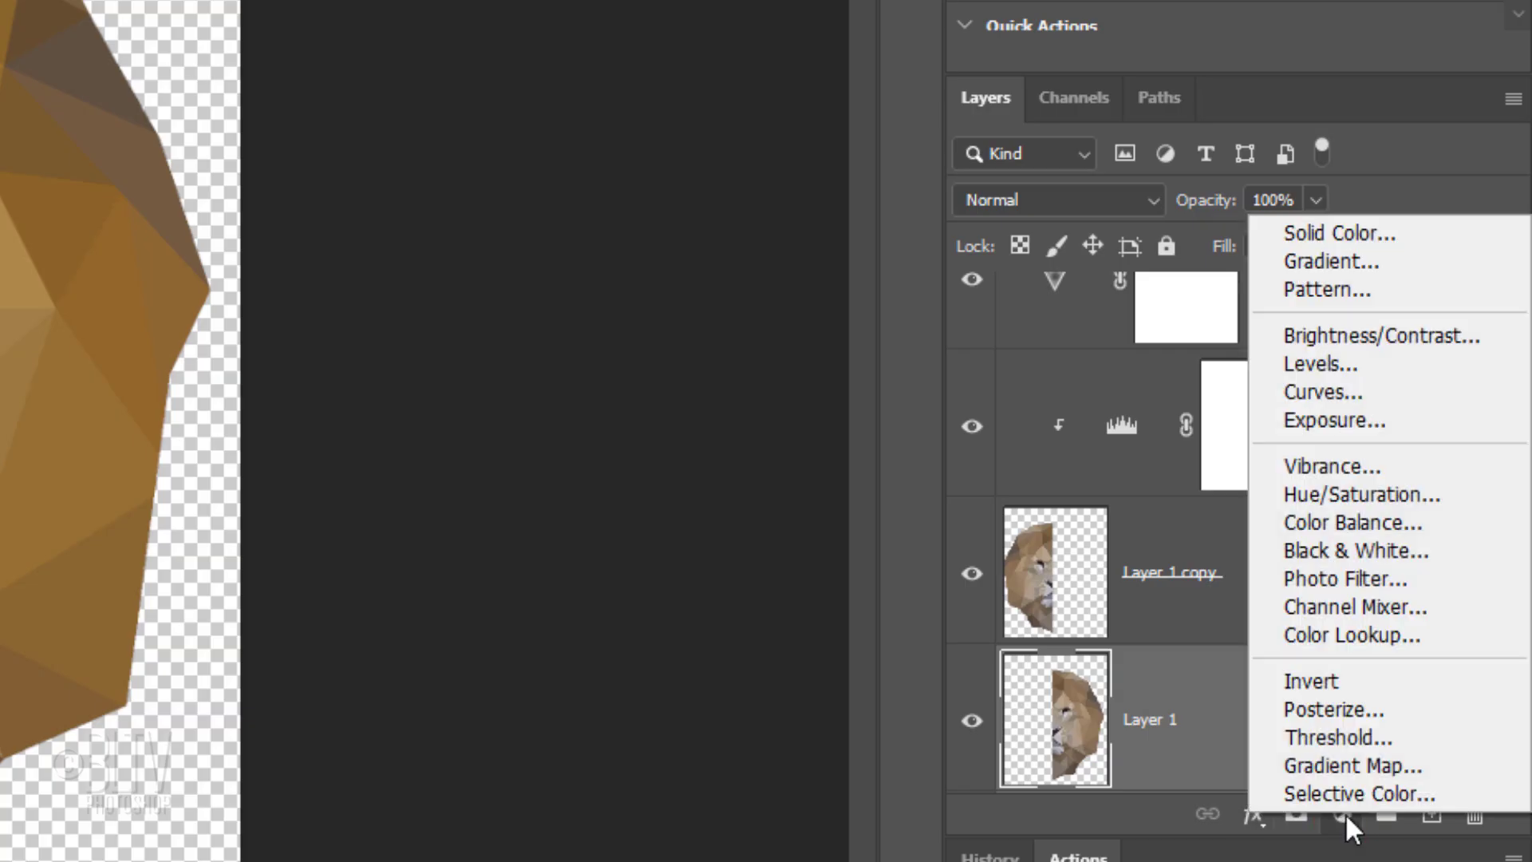
left_click(1311, 363)
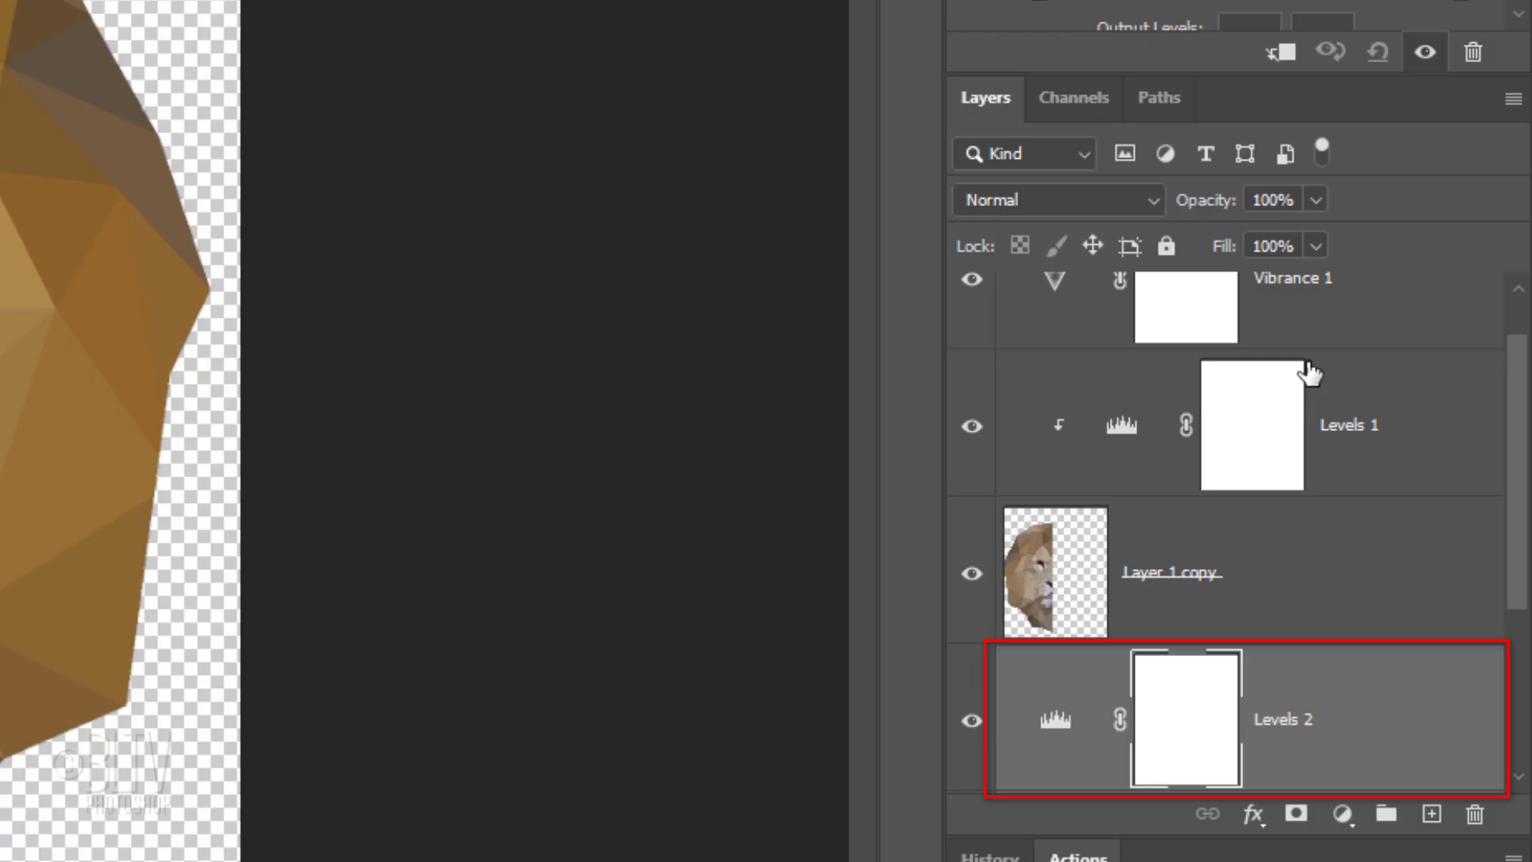
left_click(1283, 63)
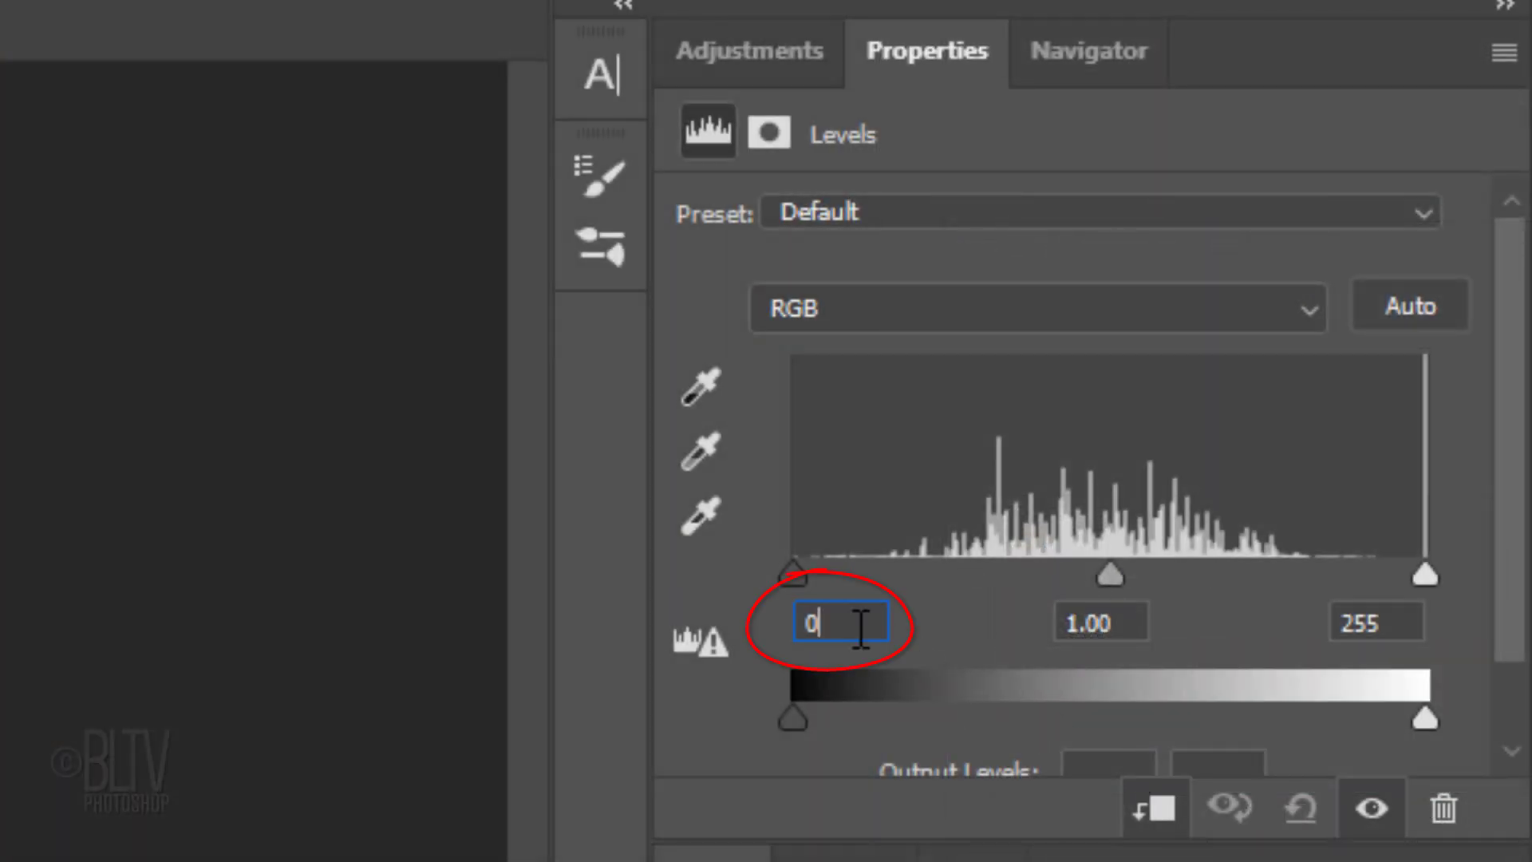
type("1")
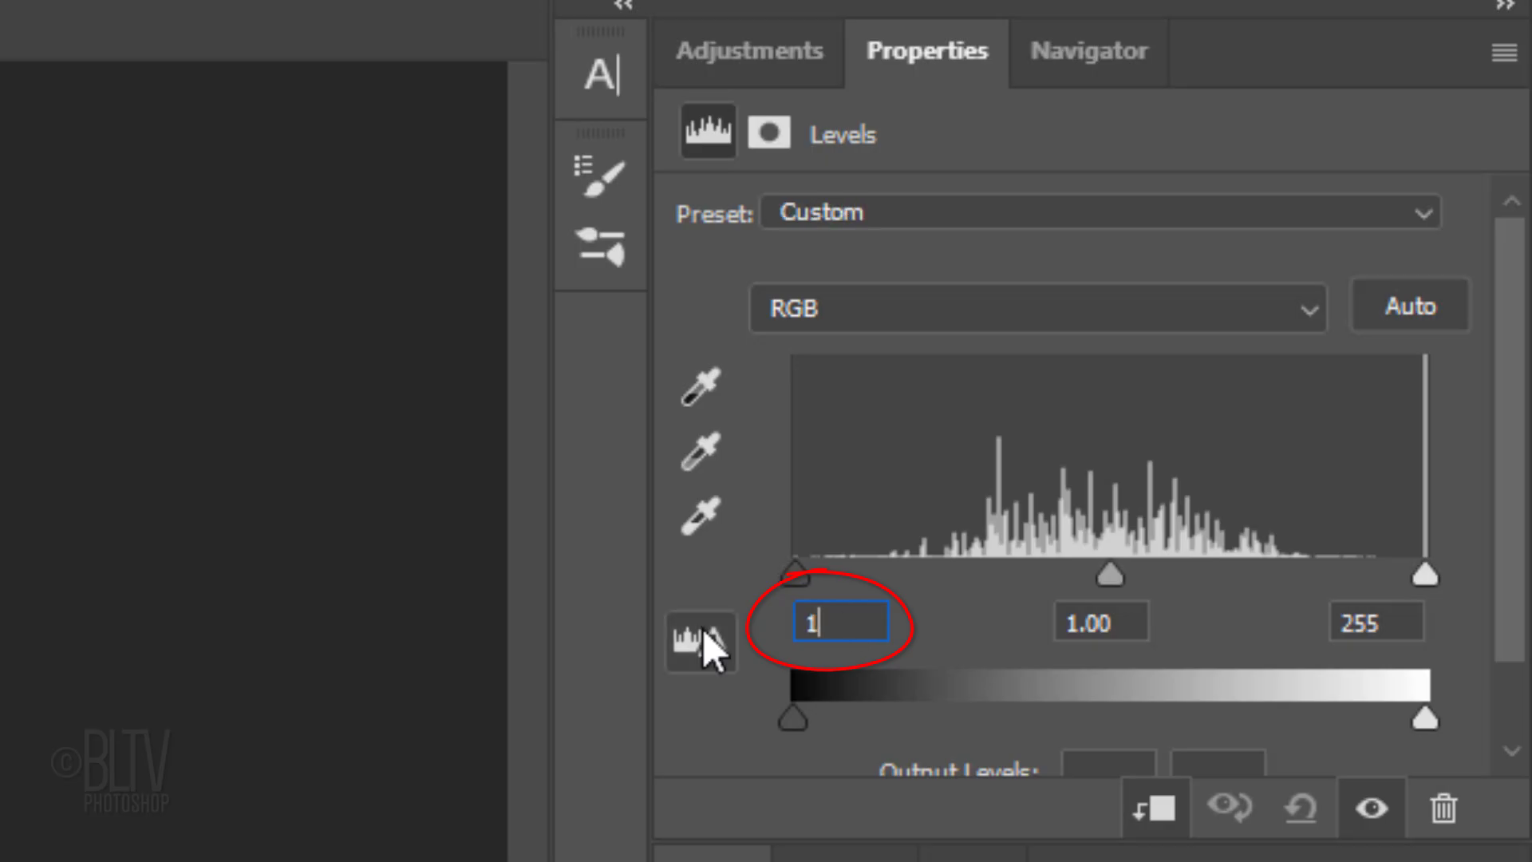
type("4")
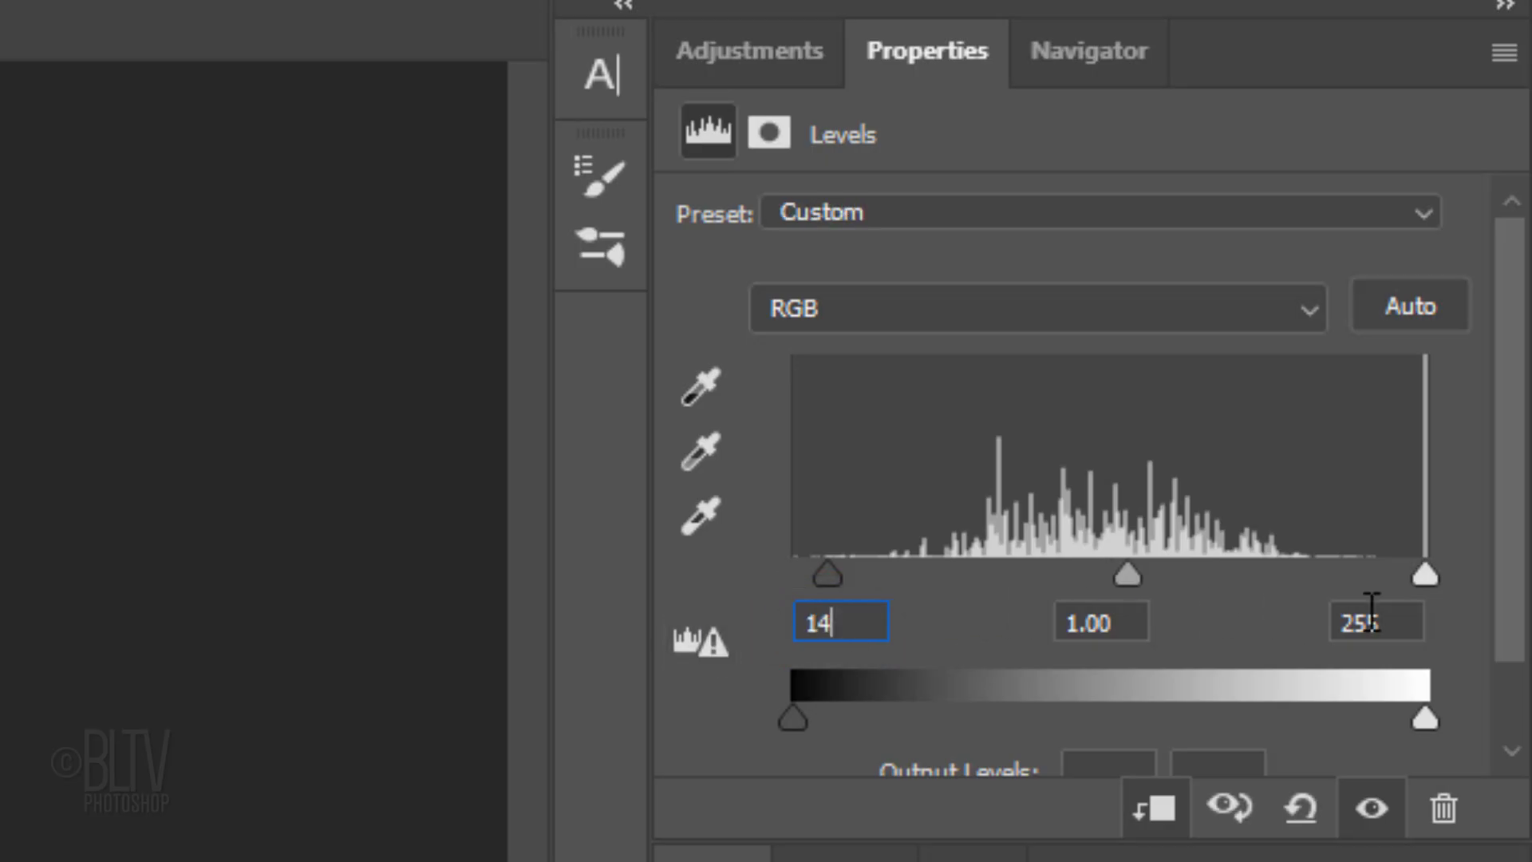
left_click(1407, 618)
left_click_drag(1411, 616, 1310, 619)
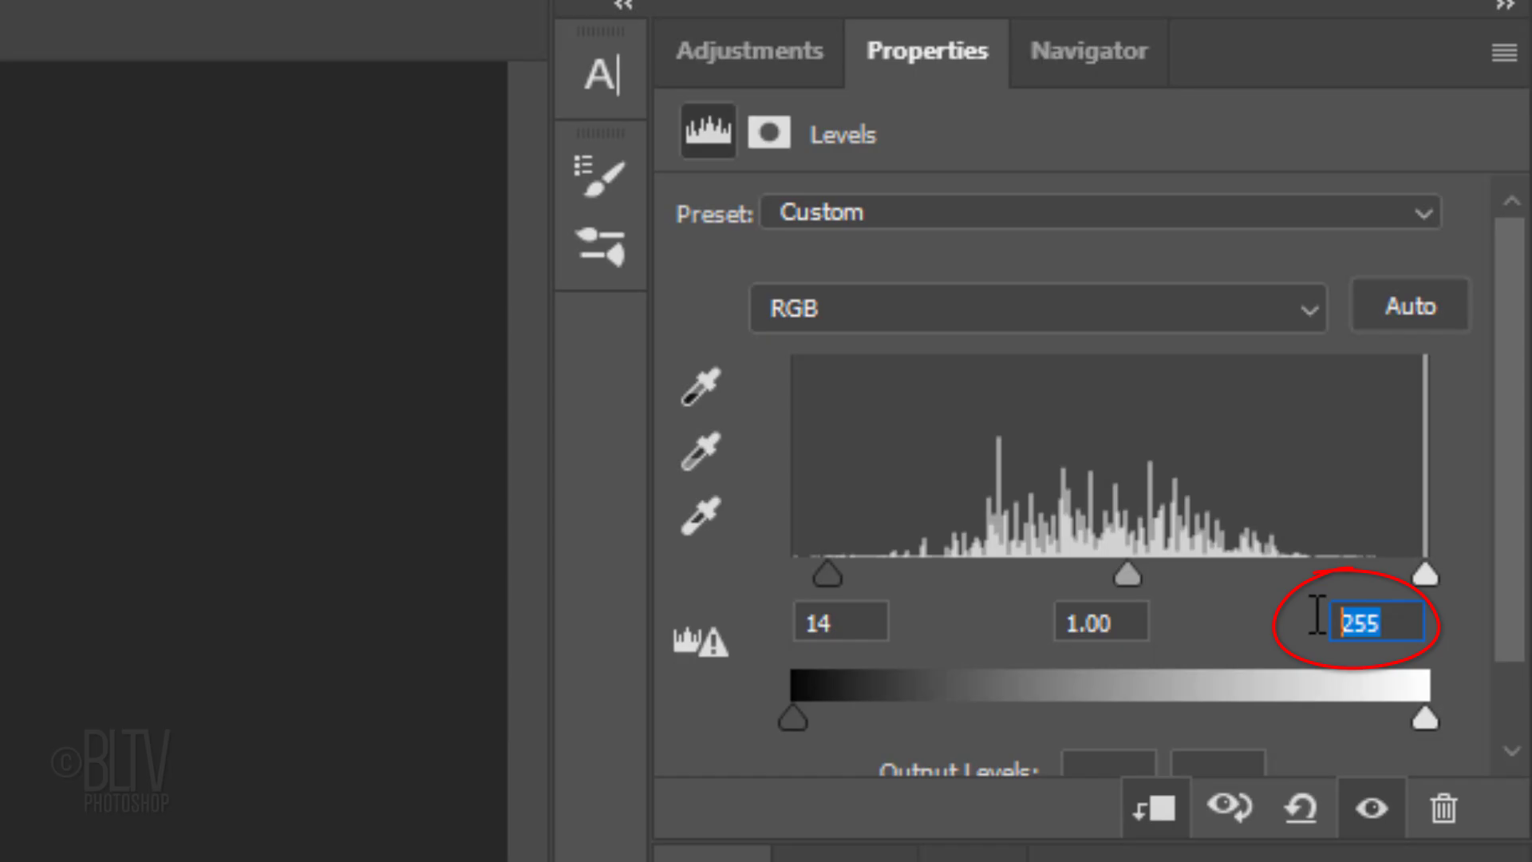
type("210")
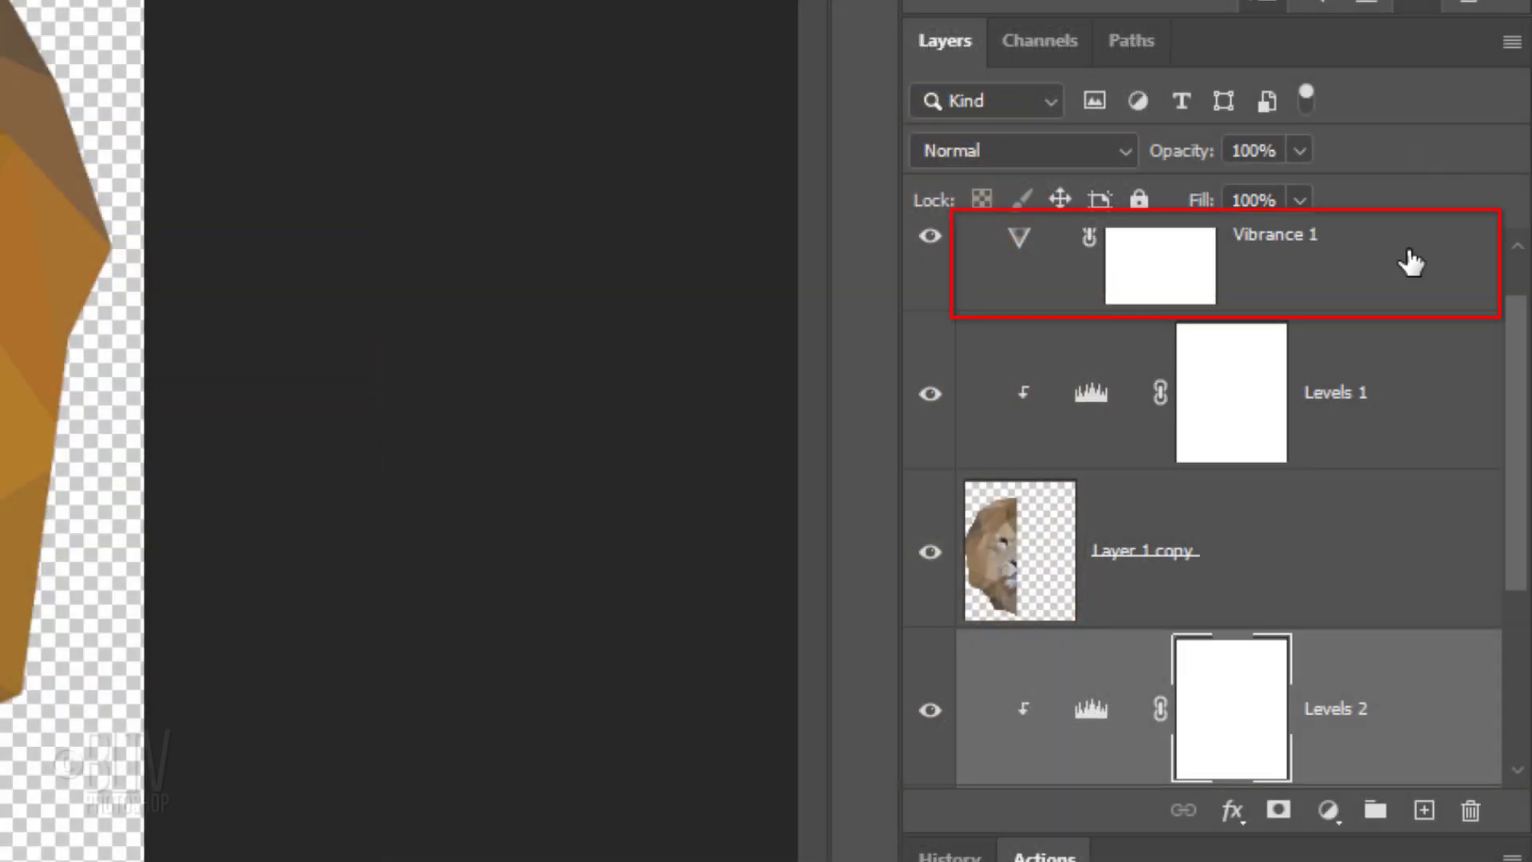
Select Vibrance 1 down through Layer 1 and convert them into one smart object
left_click(1410, 262)
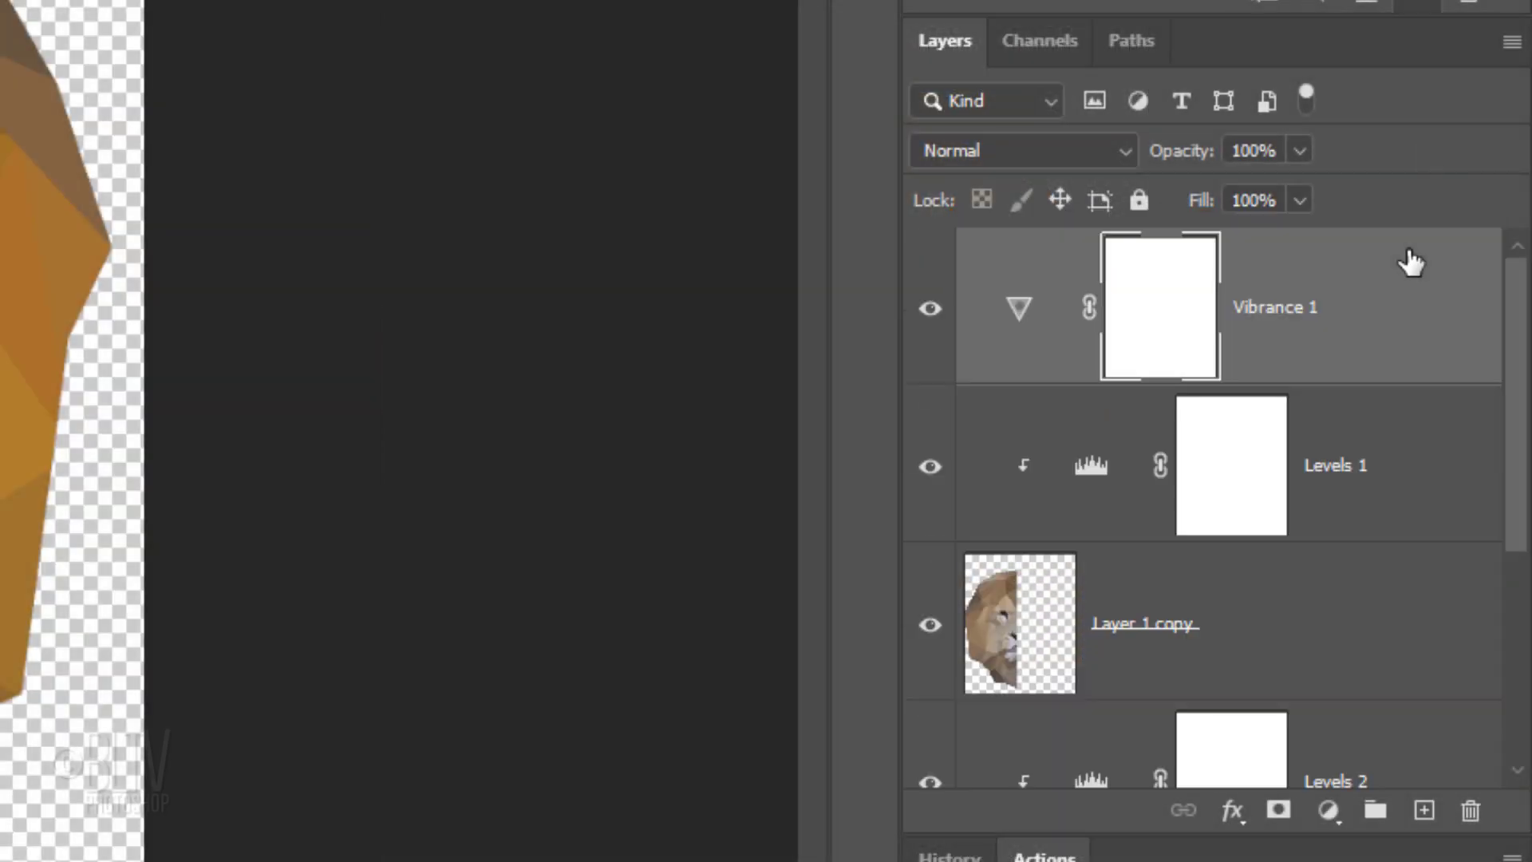
left_click_drag(1517, 331, 1508, 523)
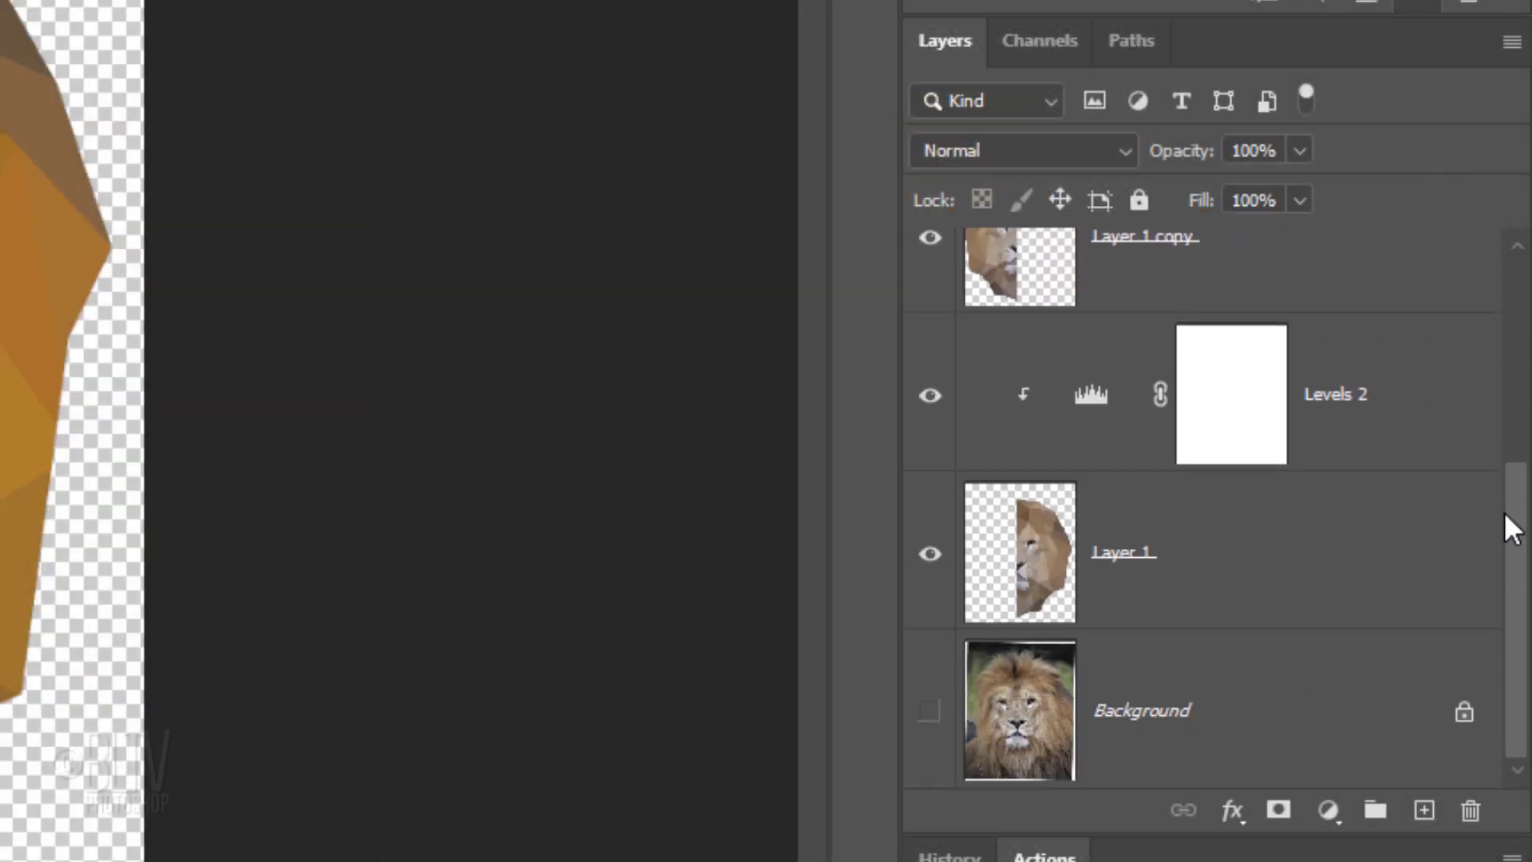
left_click(1356, 579, "shift")
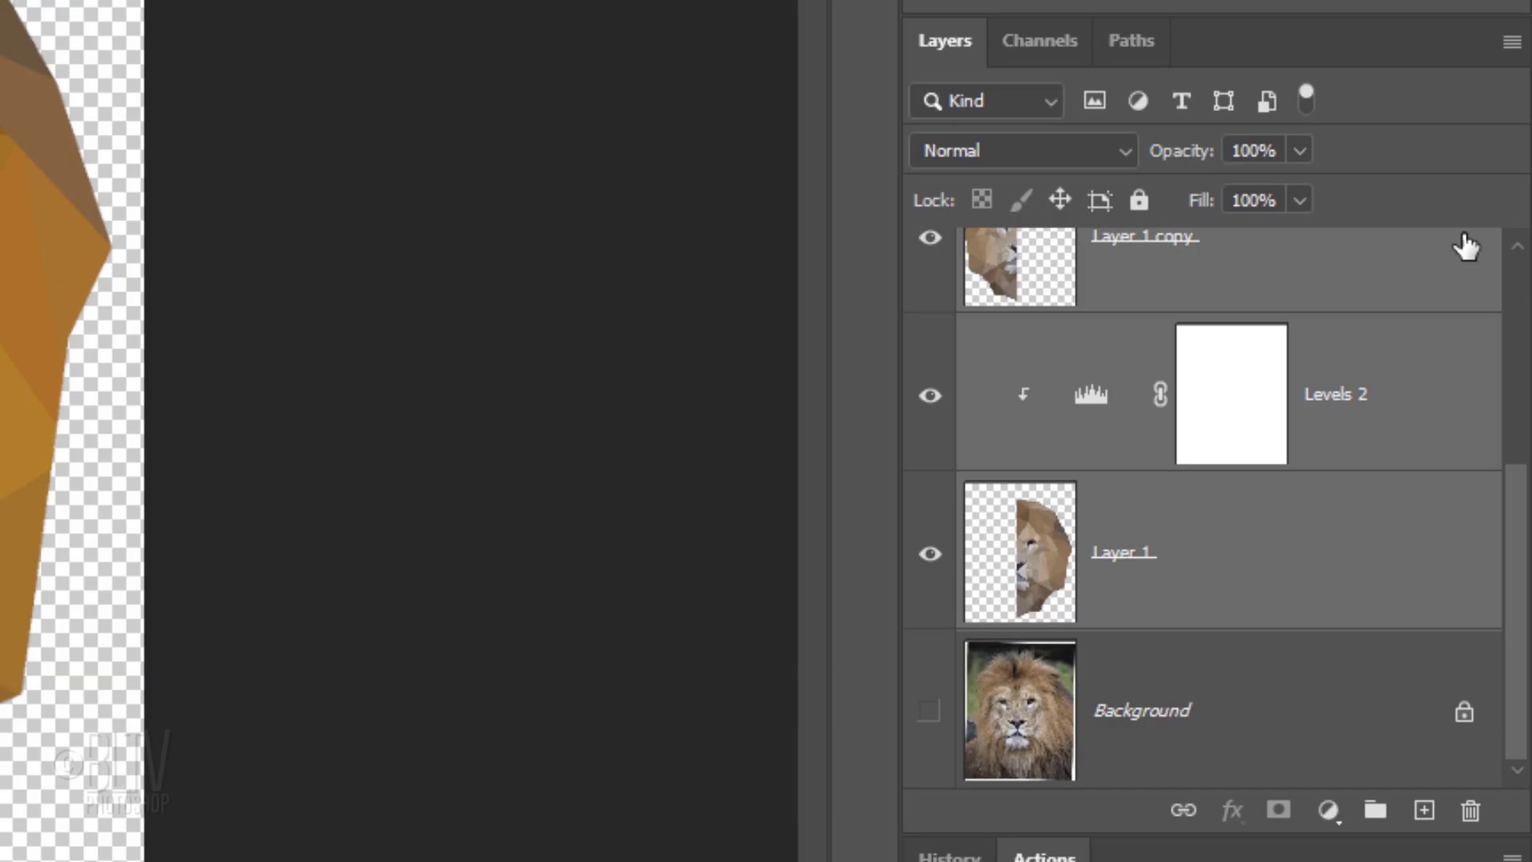
left_click(1512, 45)
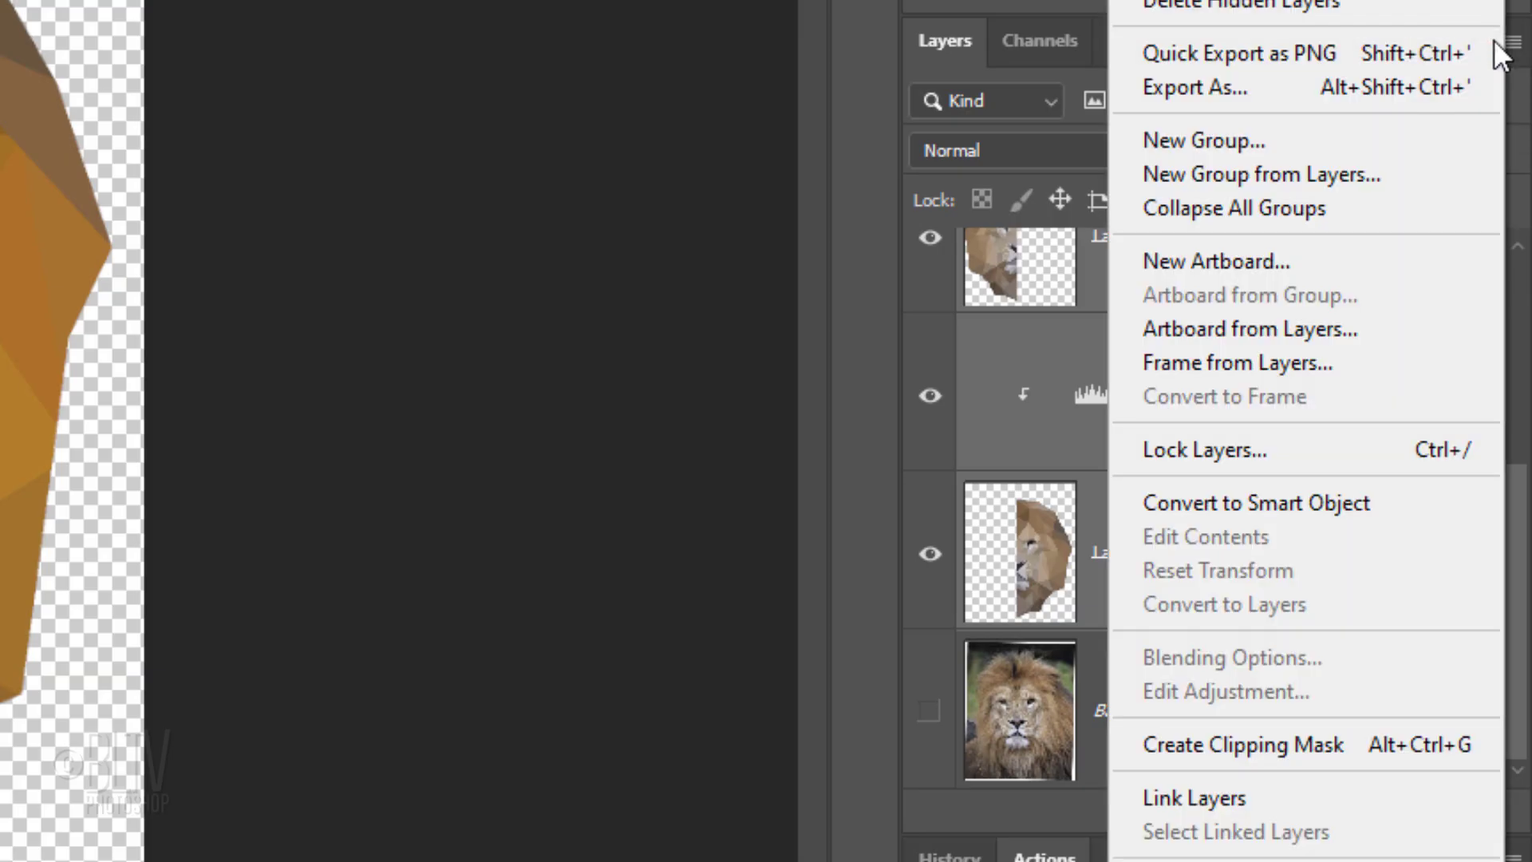
left_click(1250, 504)
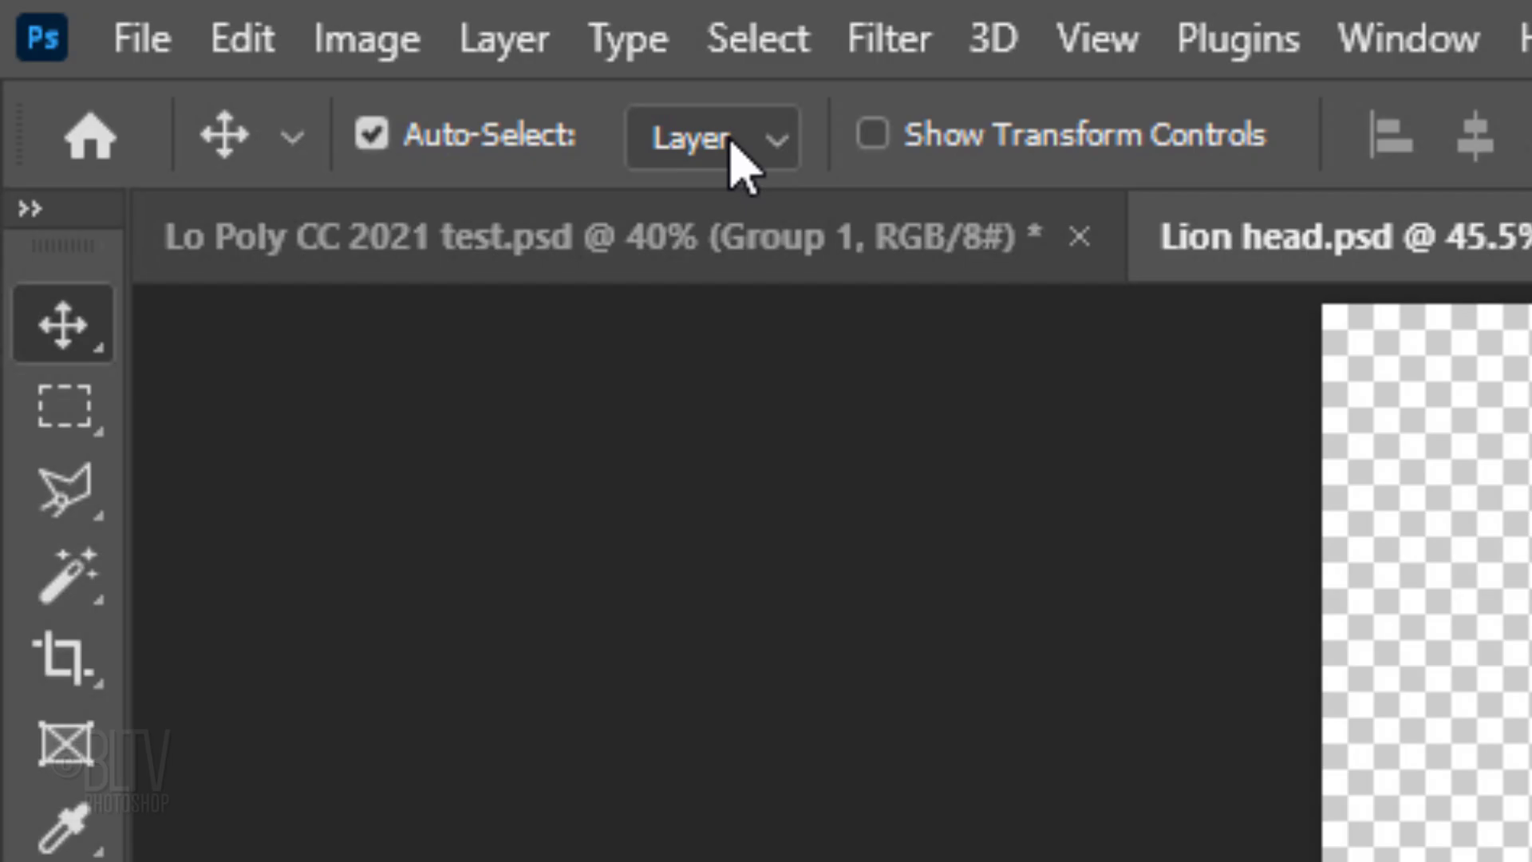
Widen the canvas to 120% width in Canvas Size
left_click(90, 10)
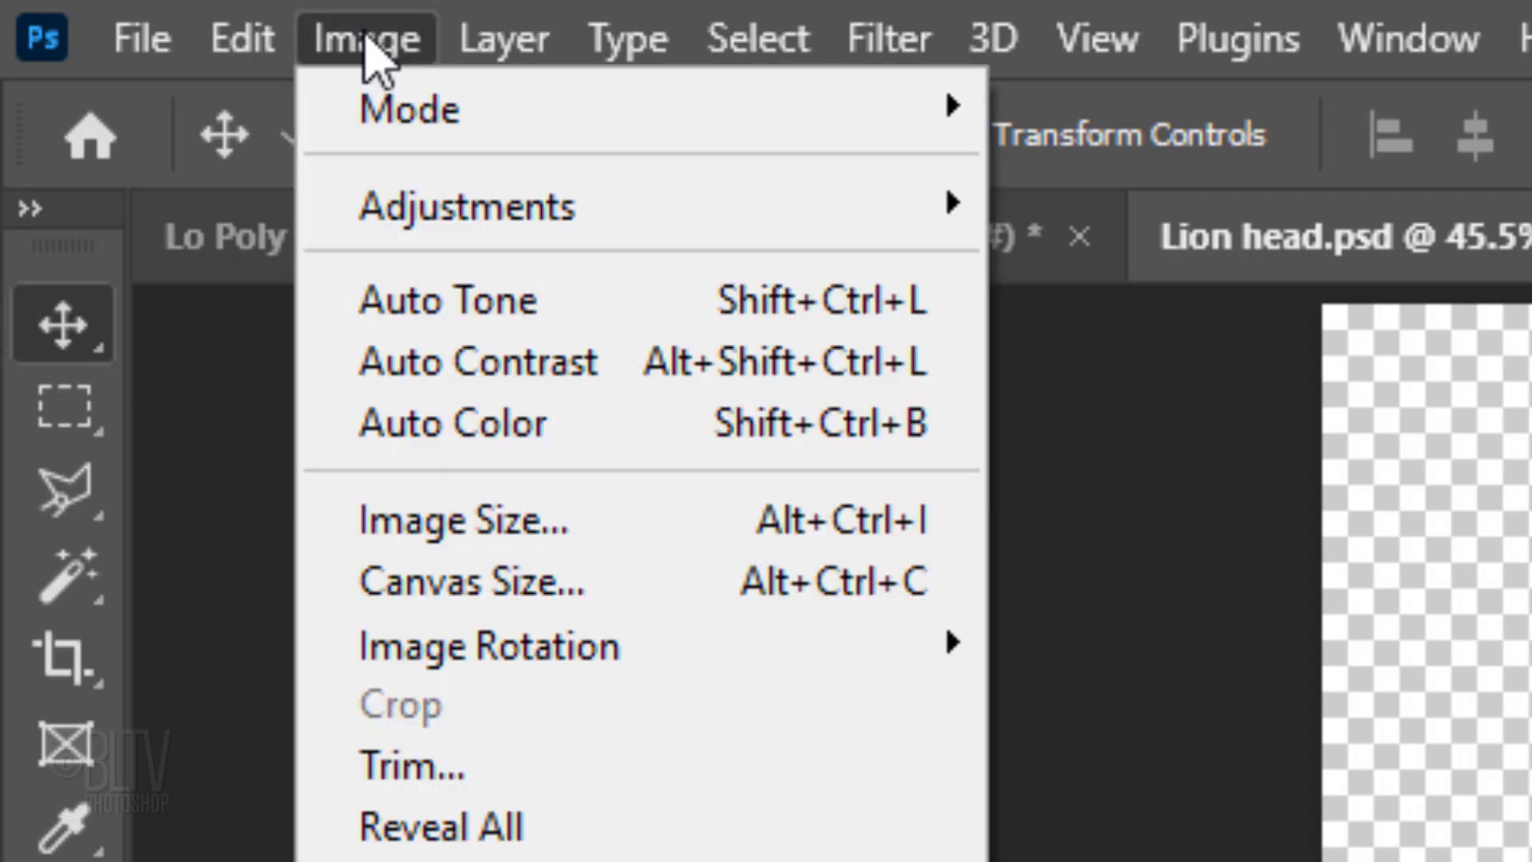
left_click(477, 592)
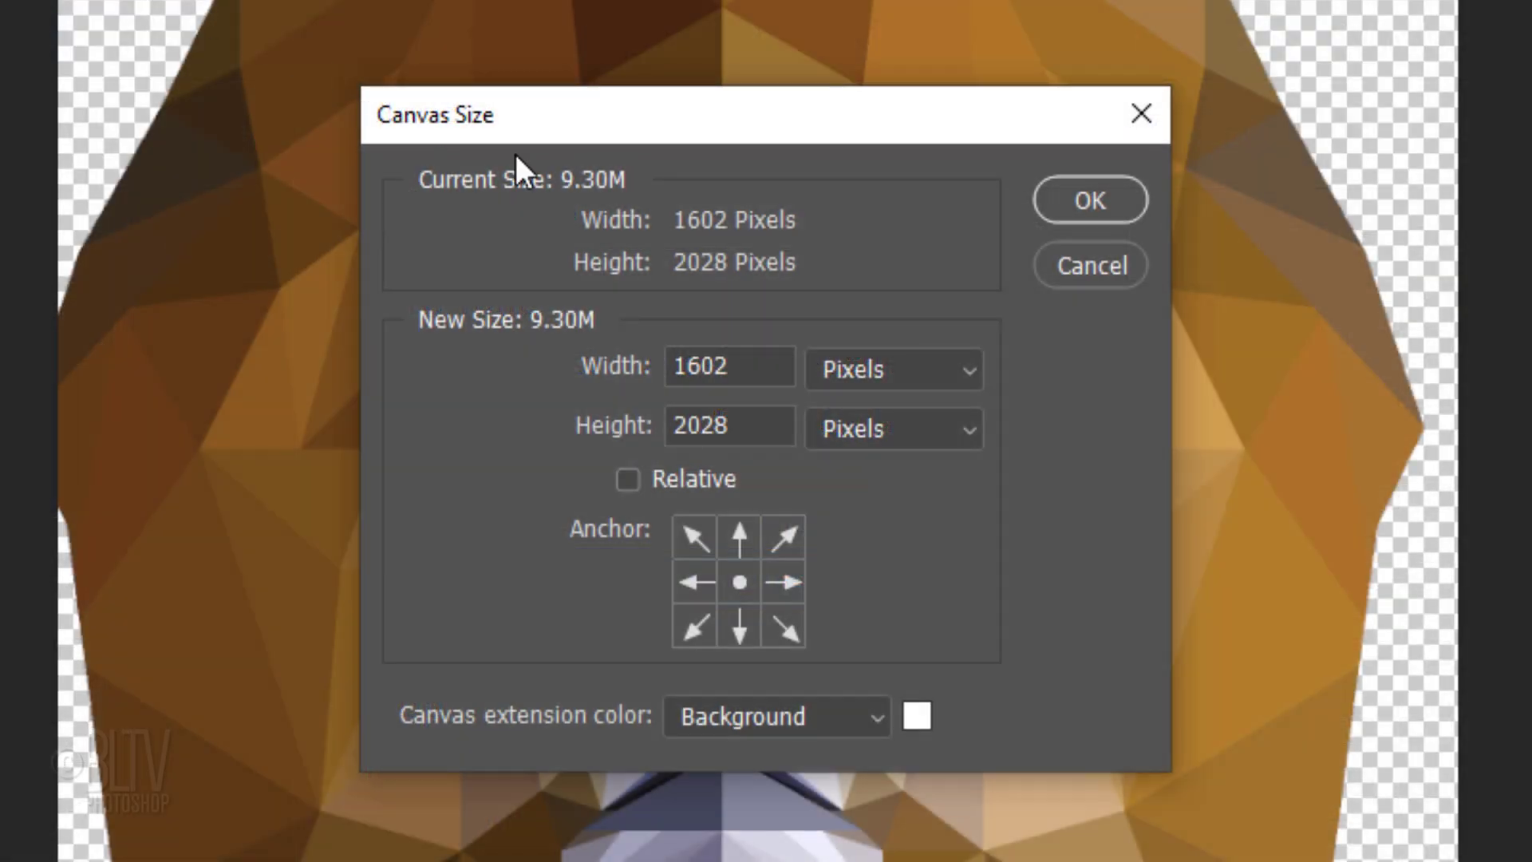
left_click(893, 371)
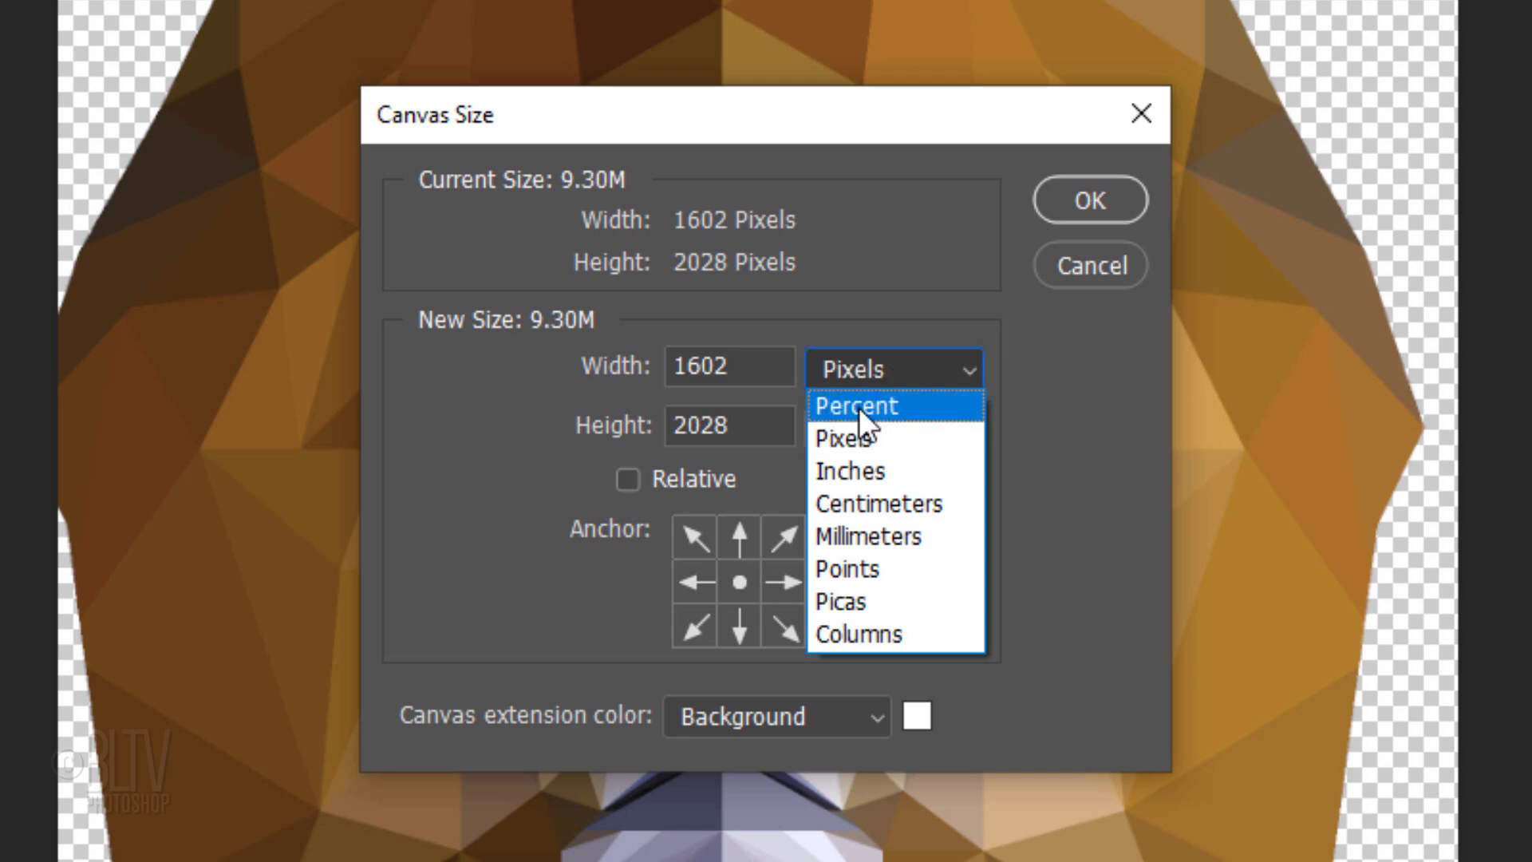
left_click(858, 408)
double_click(778, 366)
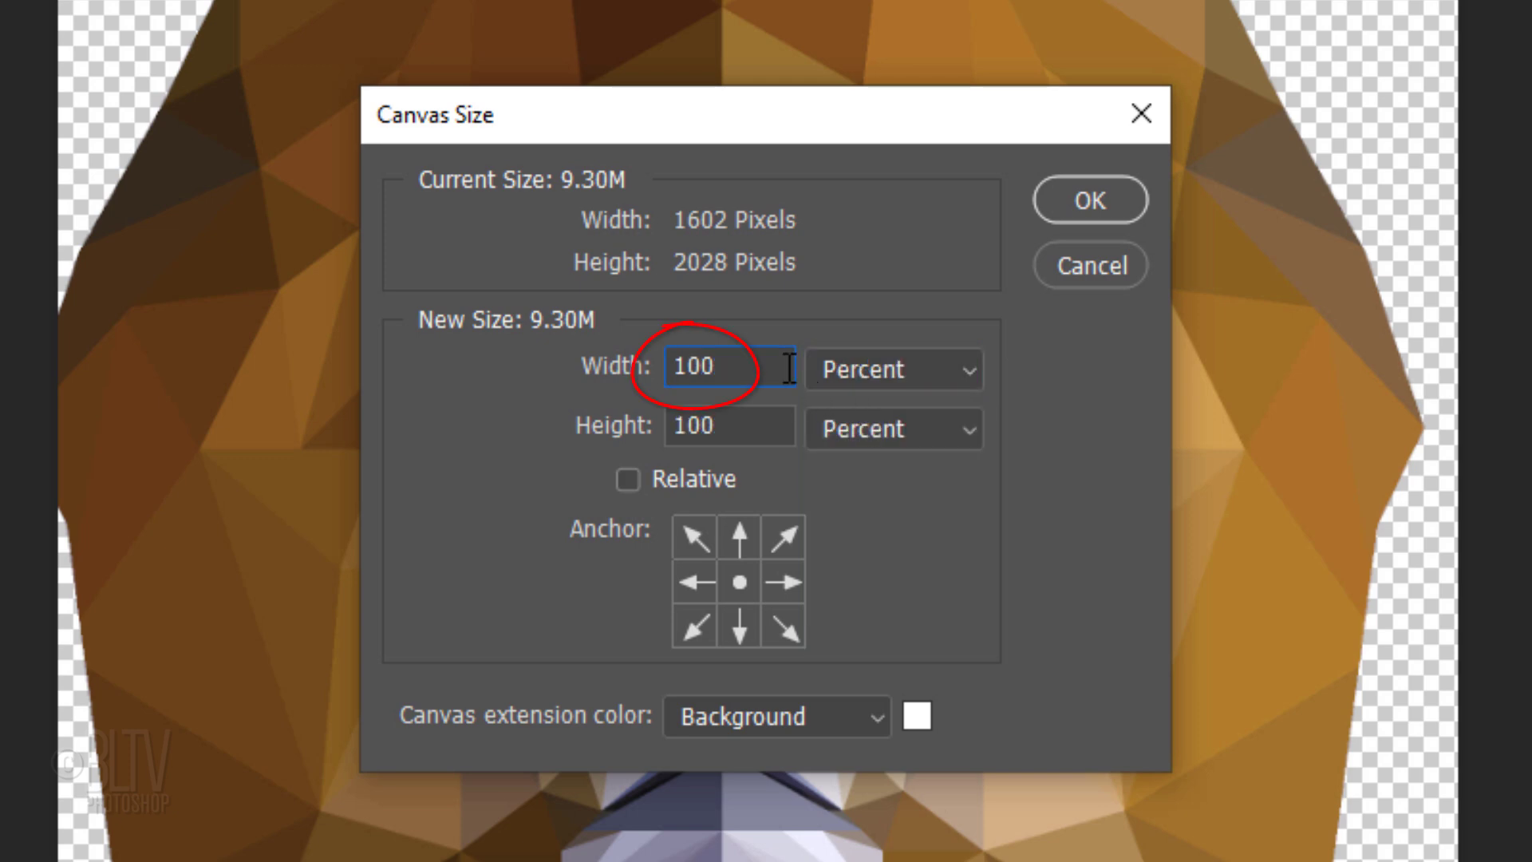
type("120")
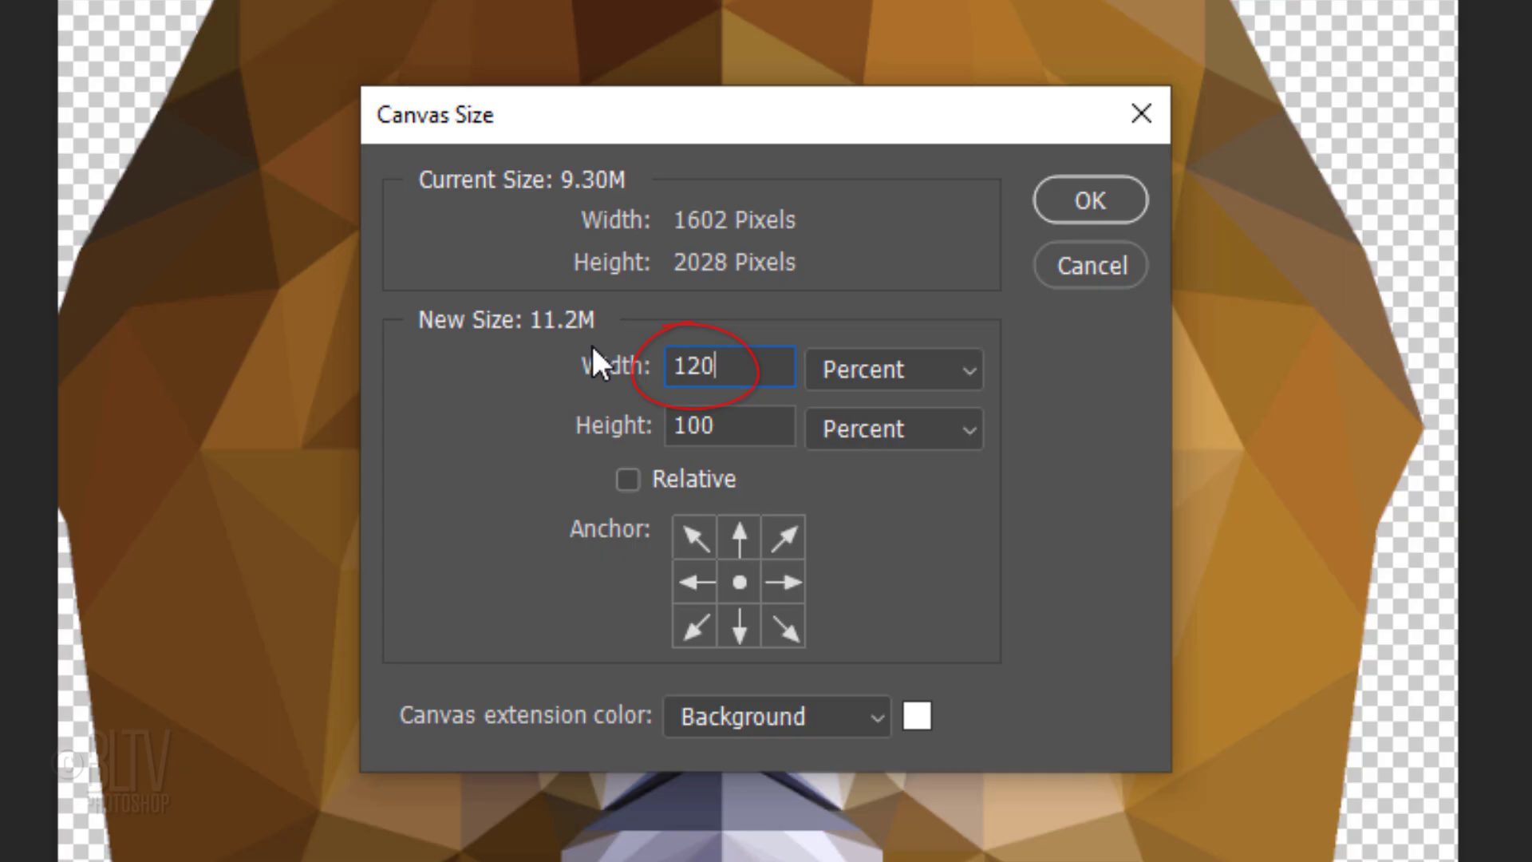
left_click(1086, 198)
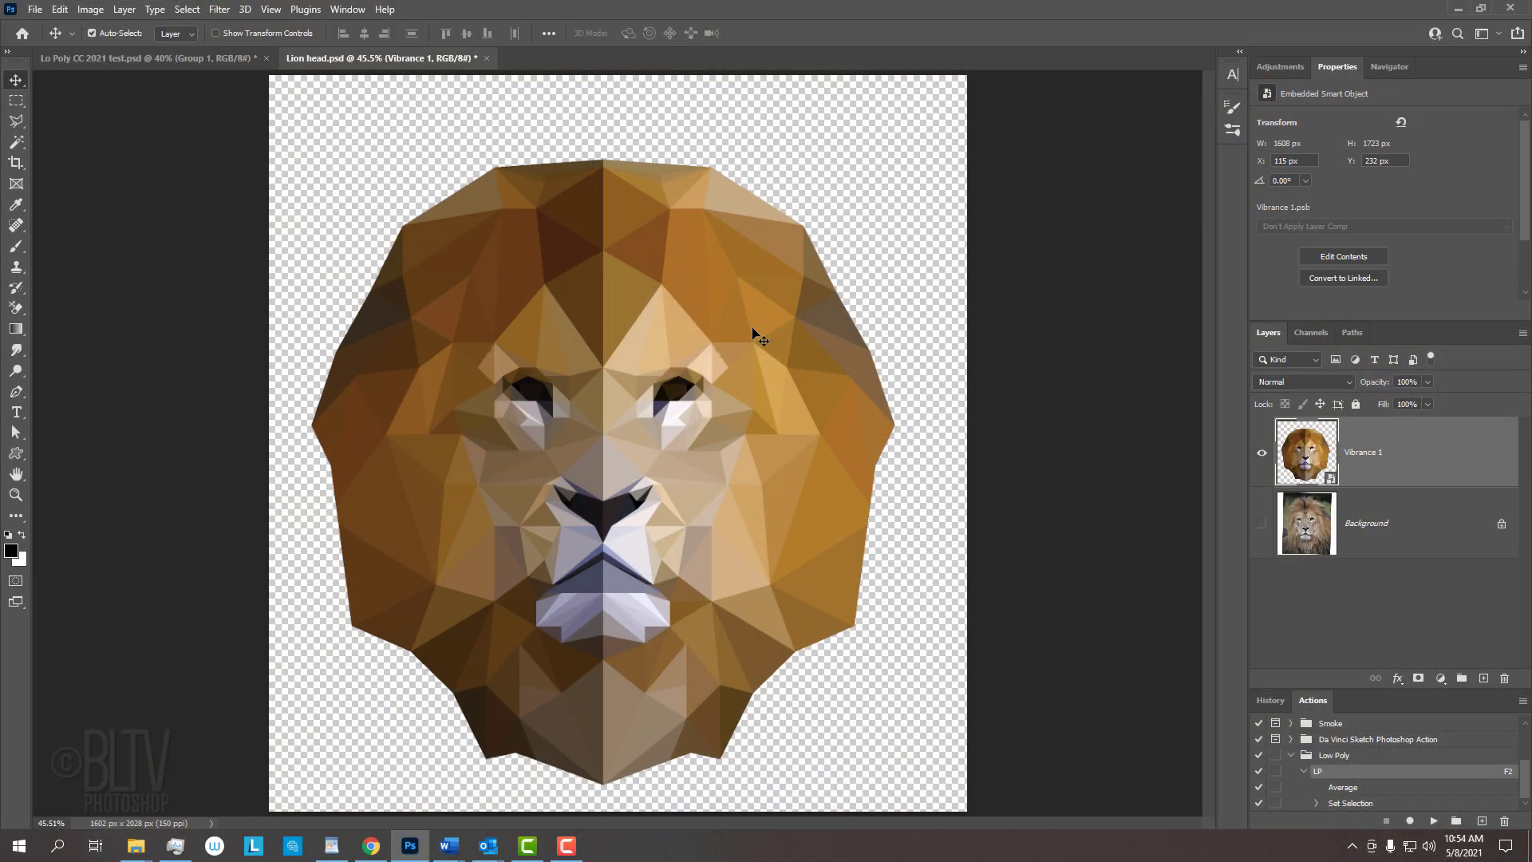
Centre the lion horizontally on the canvas and nudge it slightly upward
key("ctrl+a")
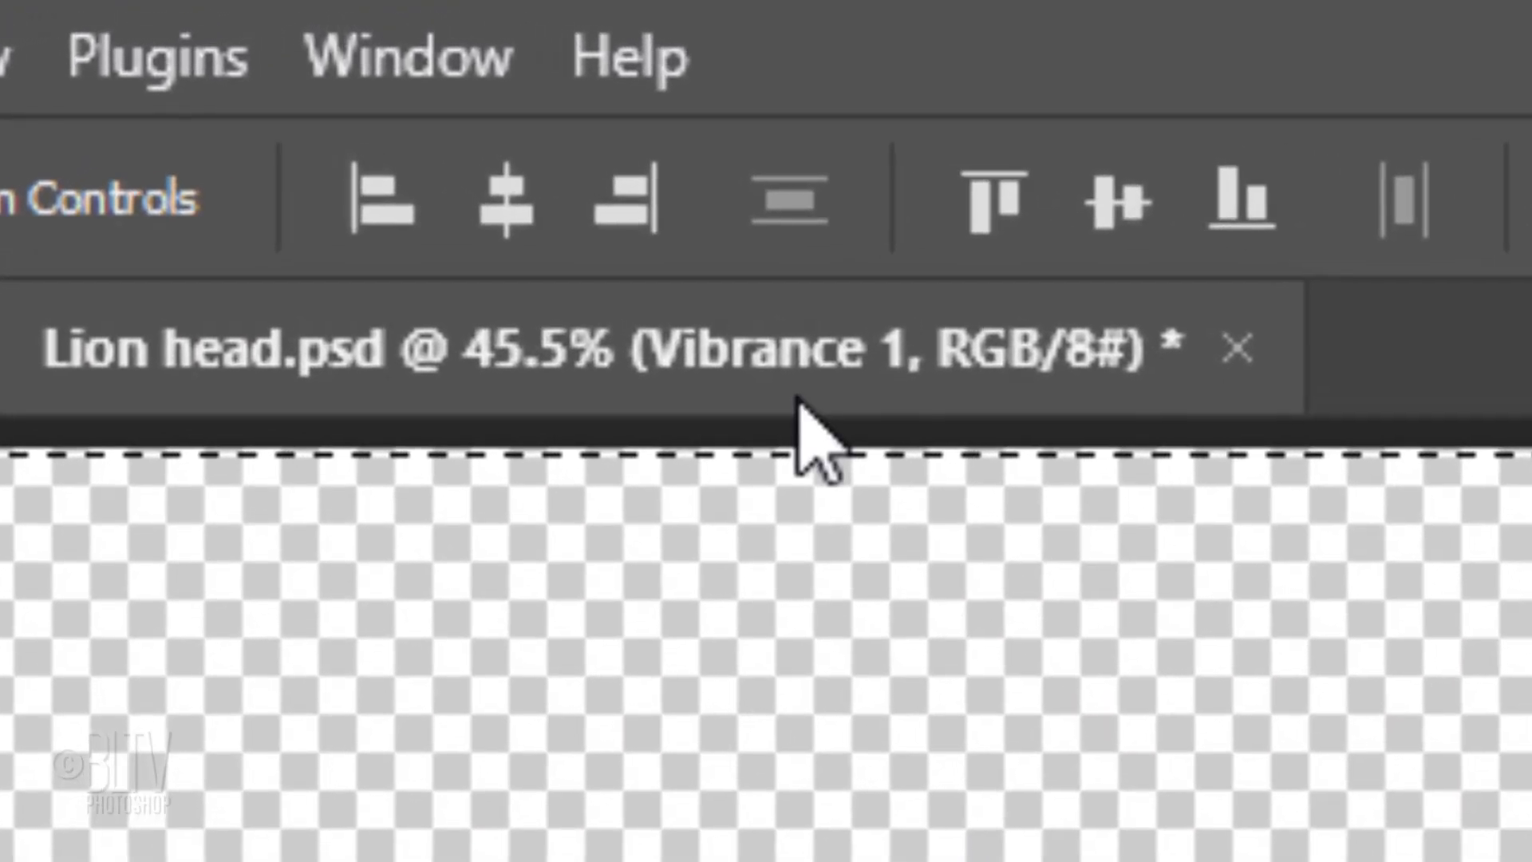
left_click(386, 71)
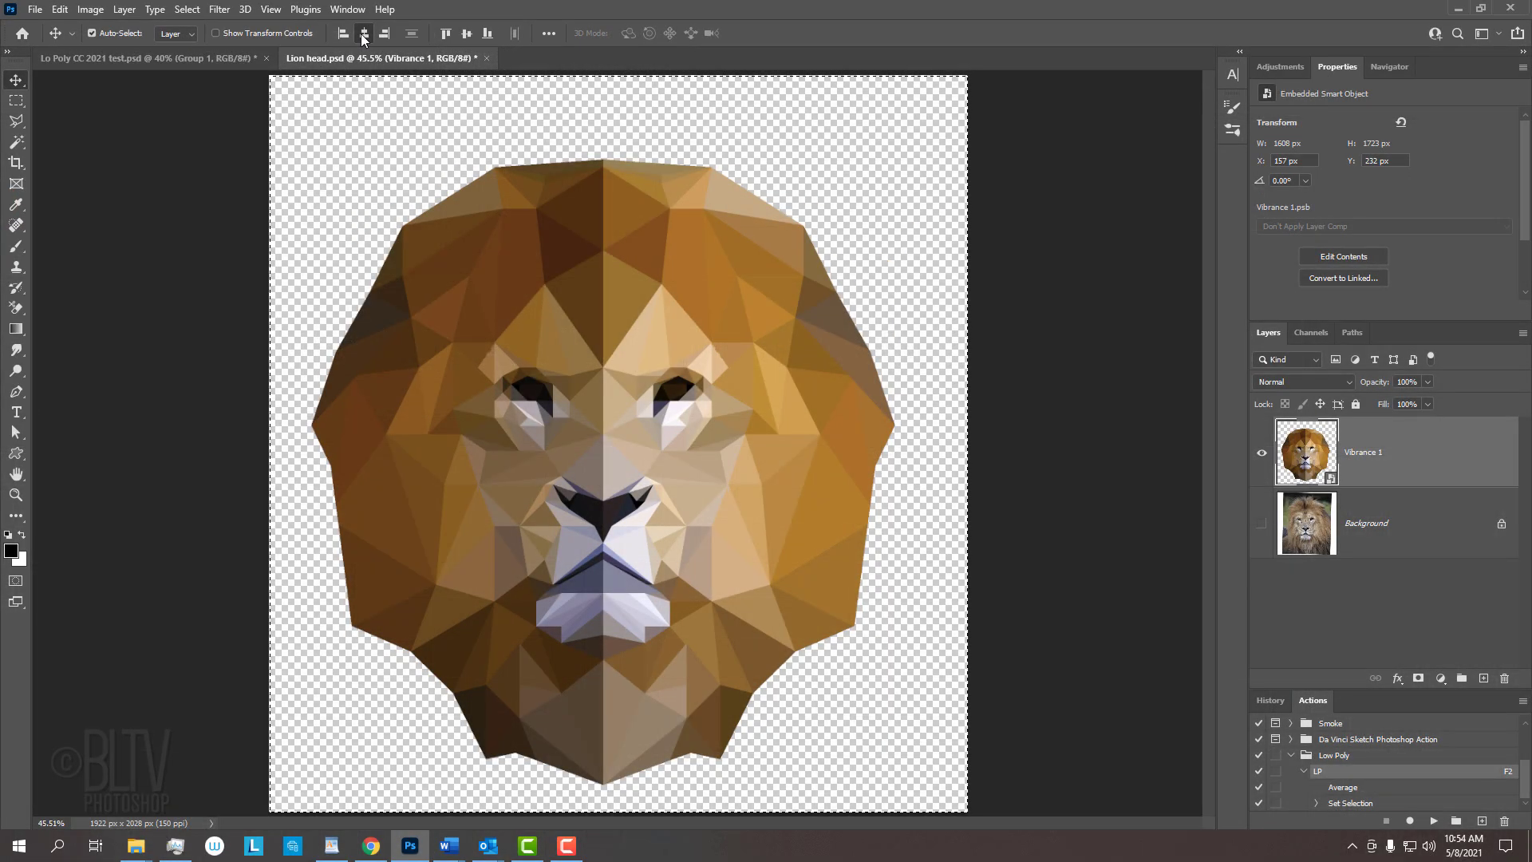
key("ctrl+d")
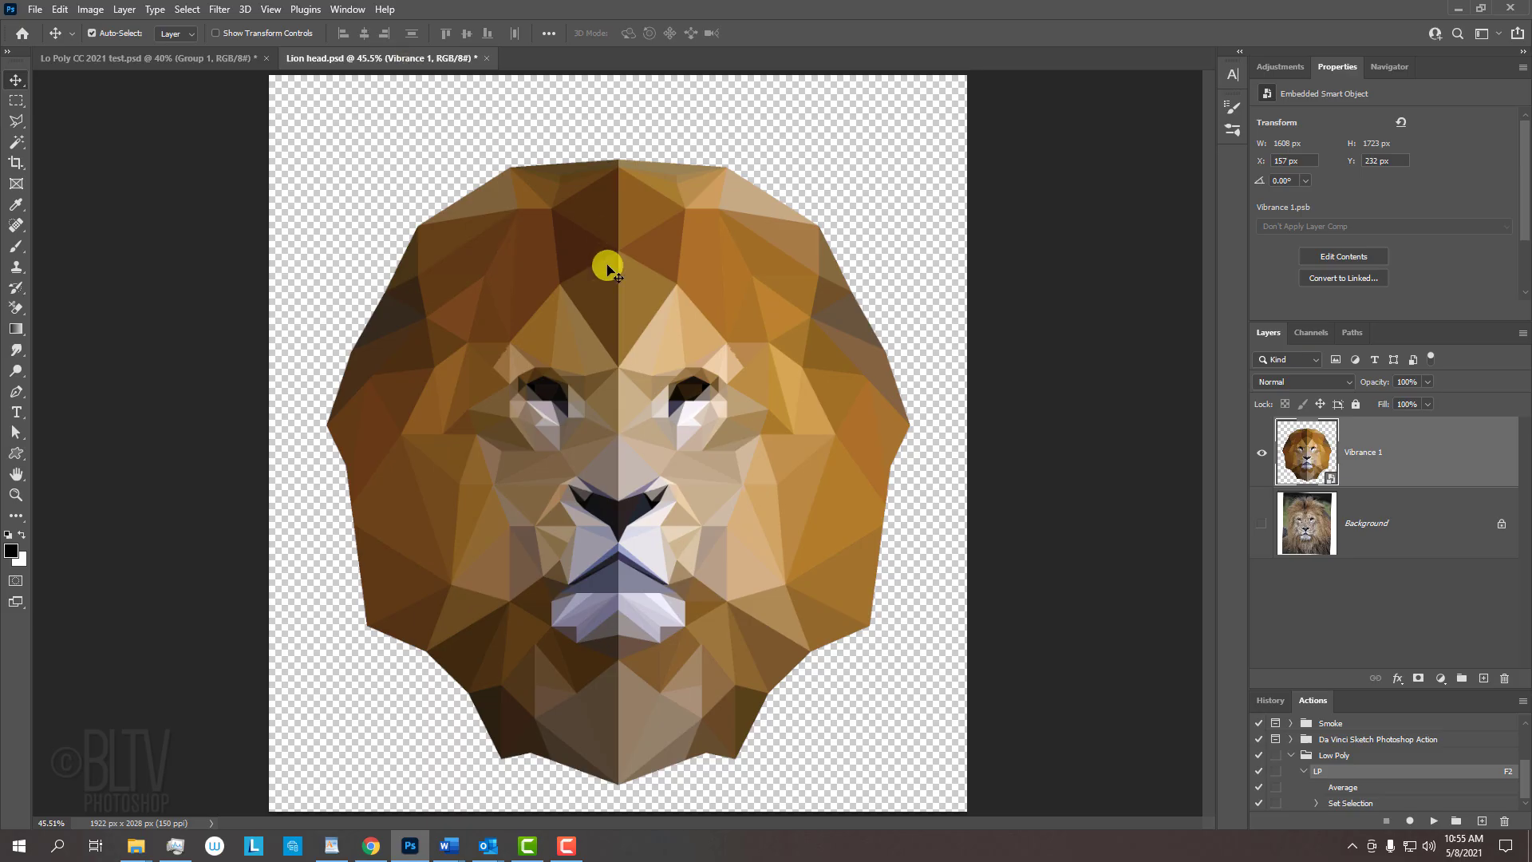
left_click_drag(622, 291, 631, 244)
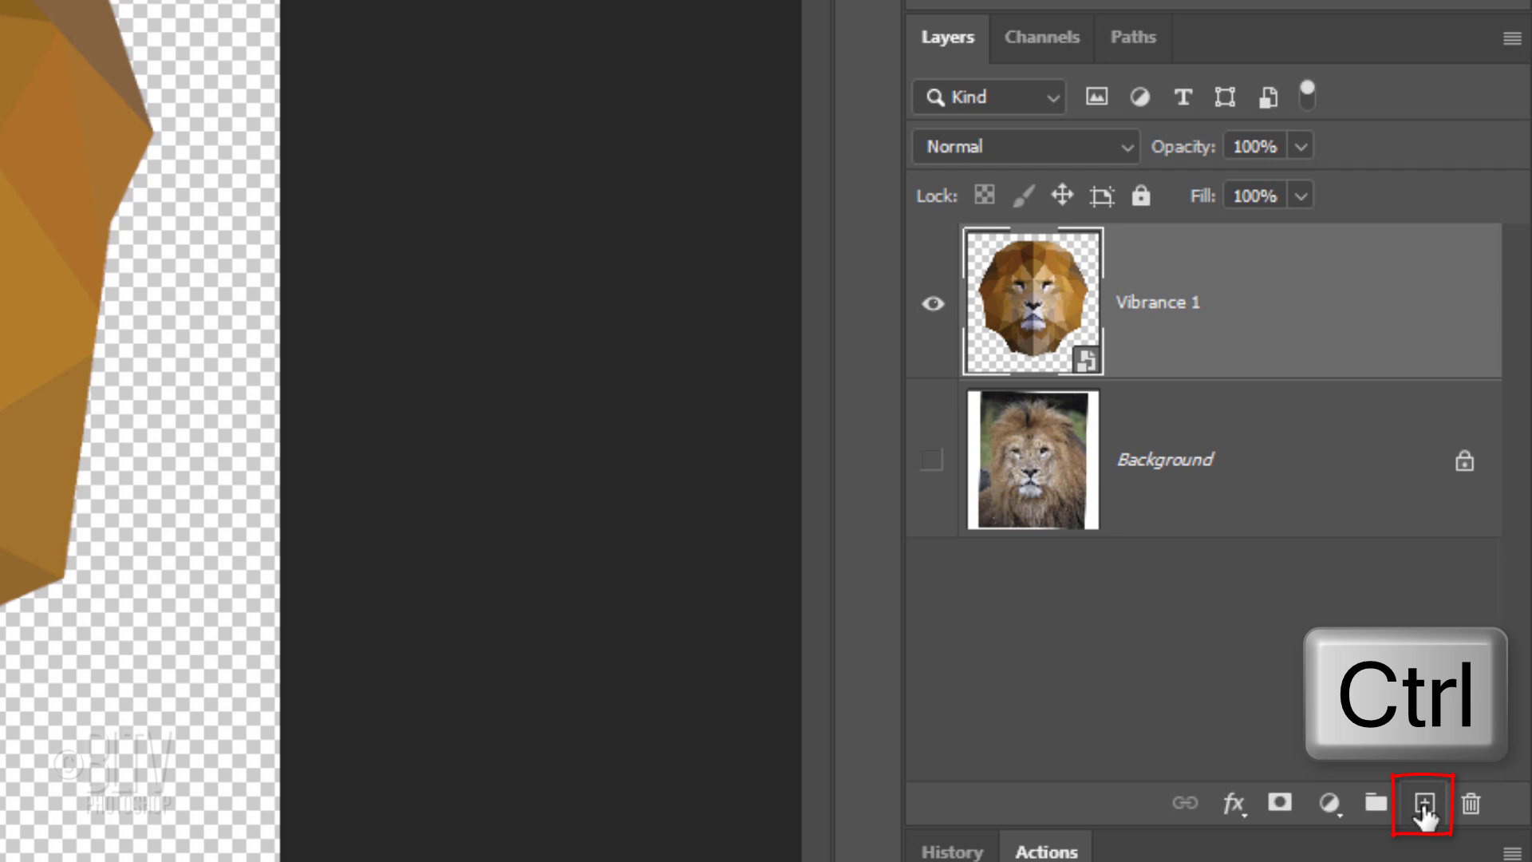
Add a new Layer 1 beneath Vibrance 1 and fill it with solid black
left_click(1424, 805, "ctrl")
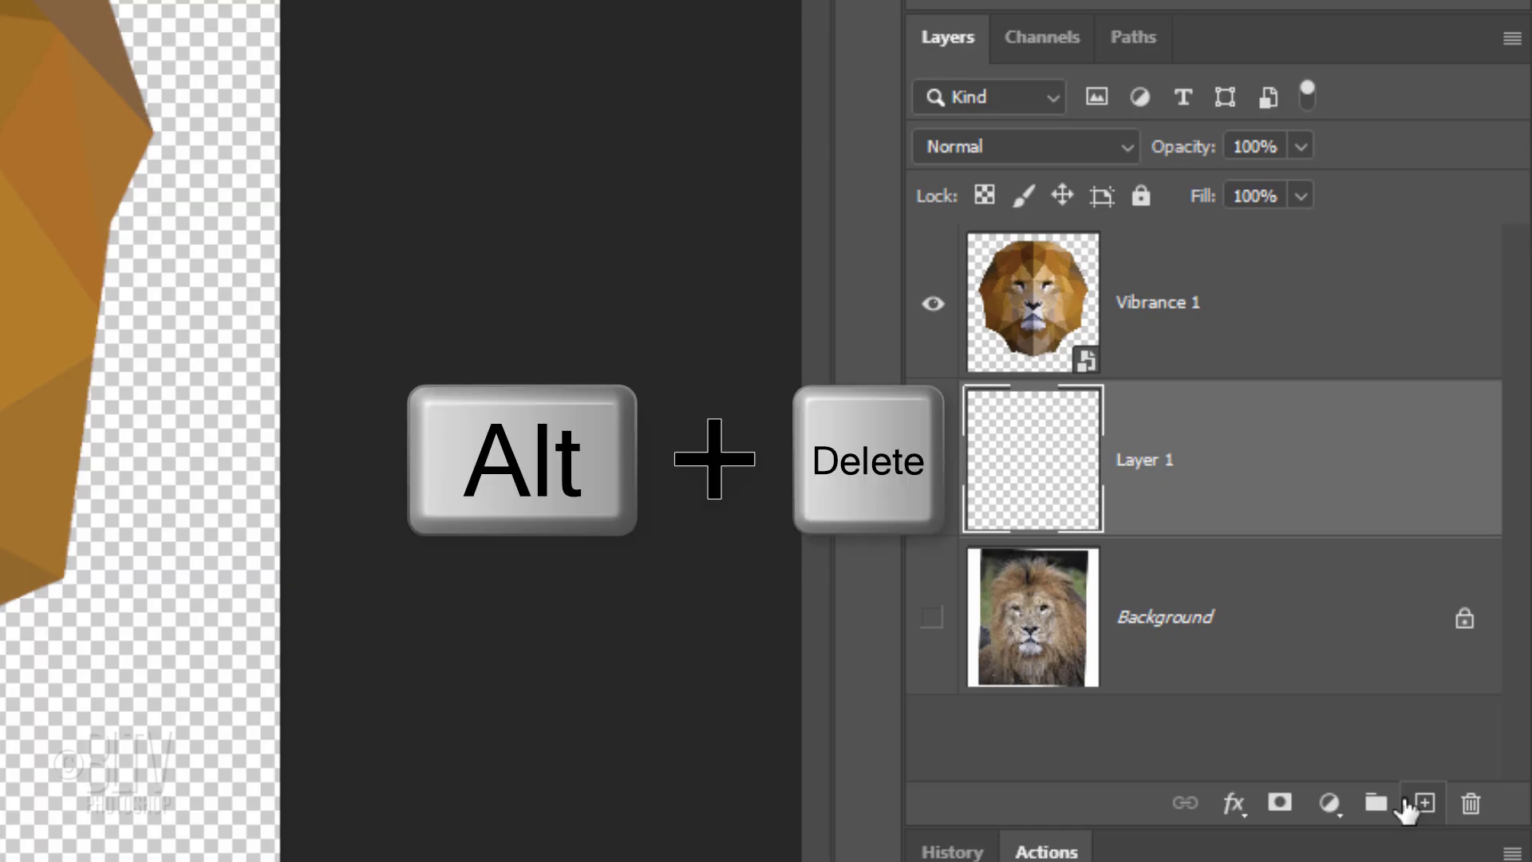
key("alt+Delete")
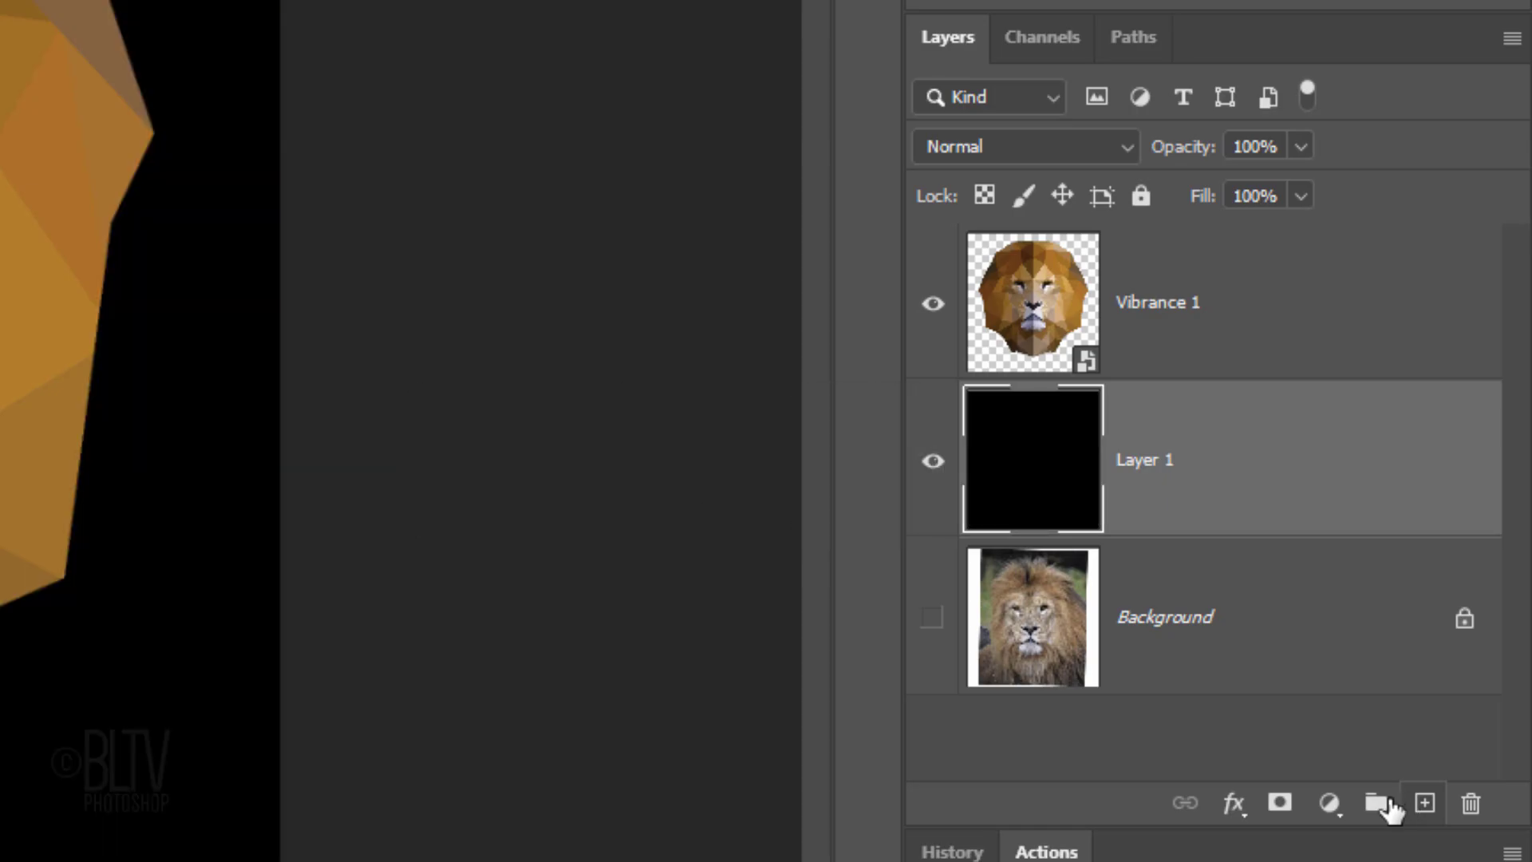
Add a reversed radial black-to-white gradient fill layer at 144% scale
left_click(1331, 811)
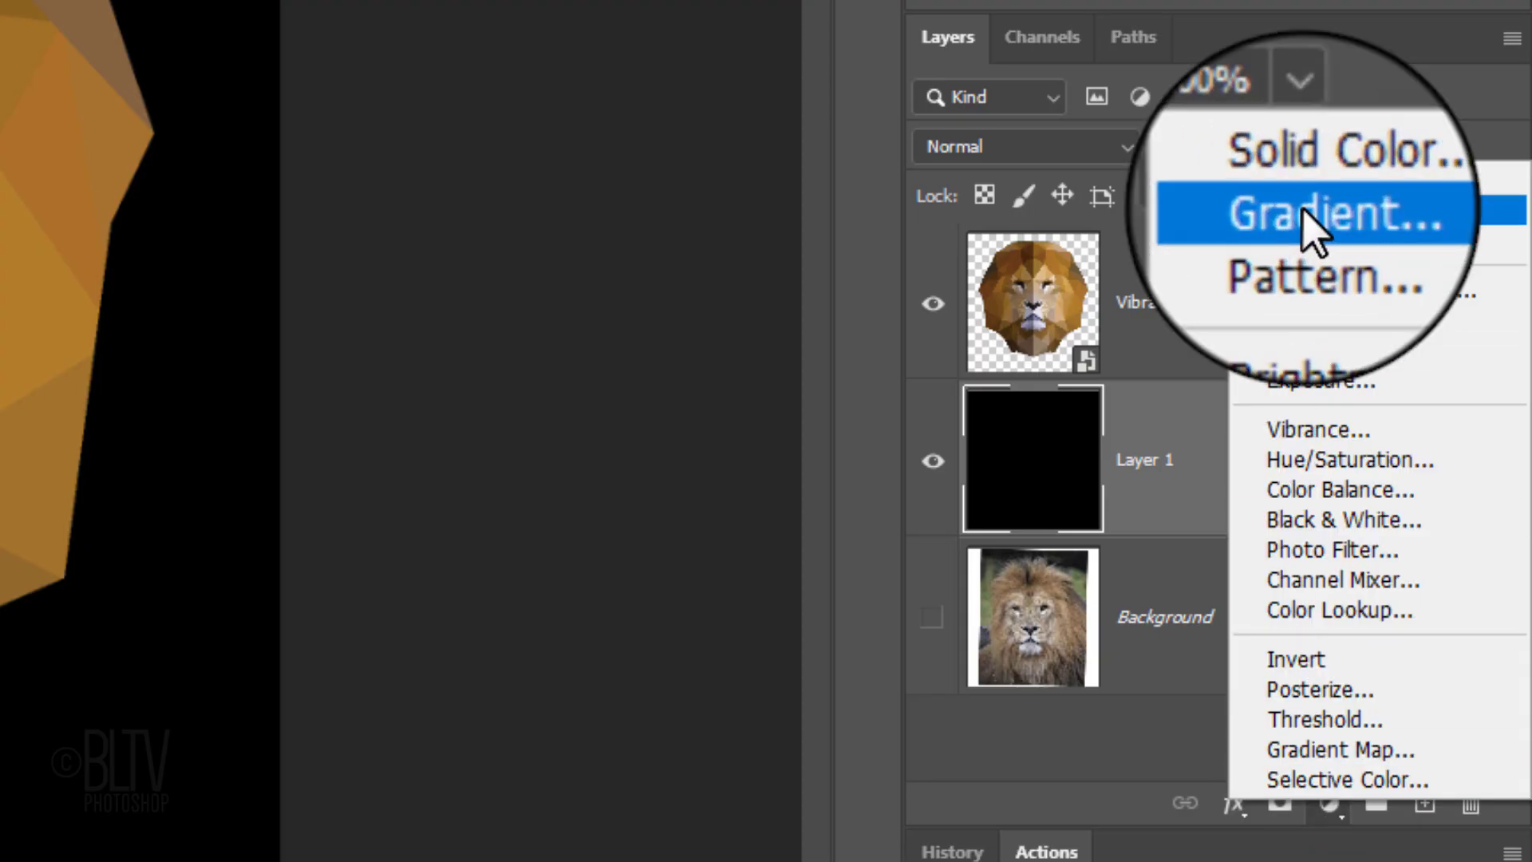
left_click(1302, 204)
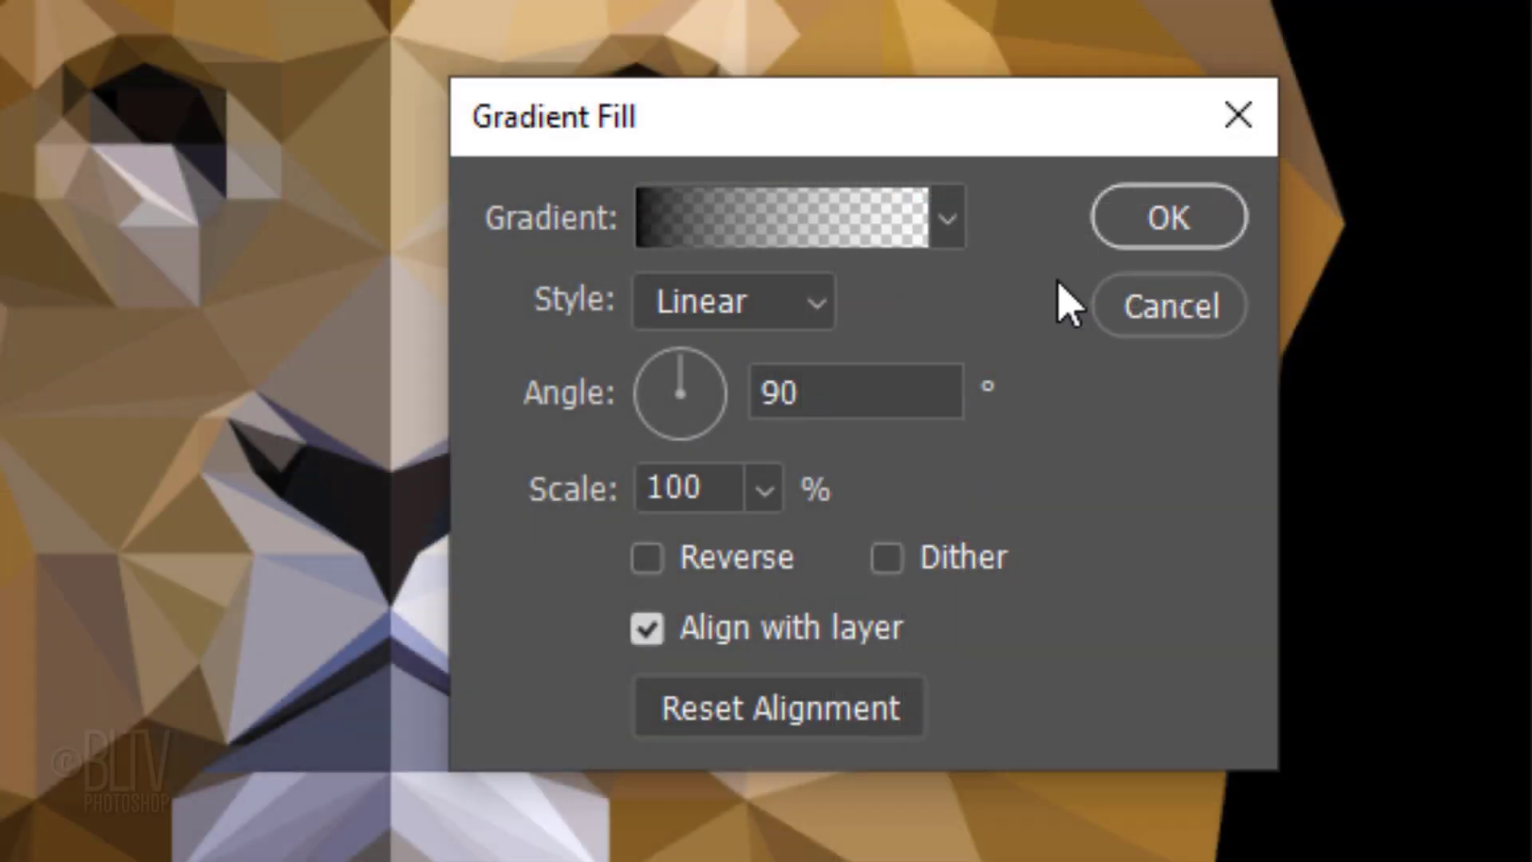
left_click(949, 217)
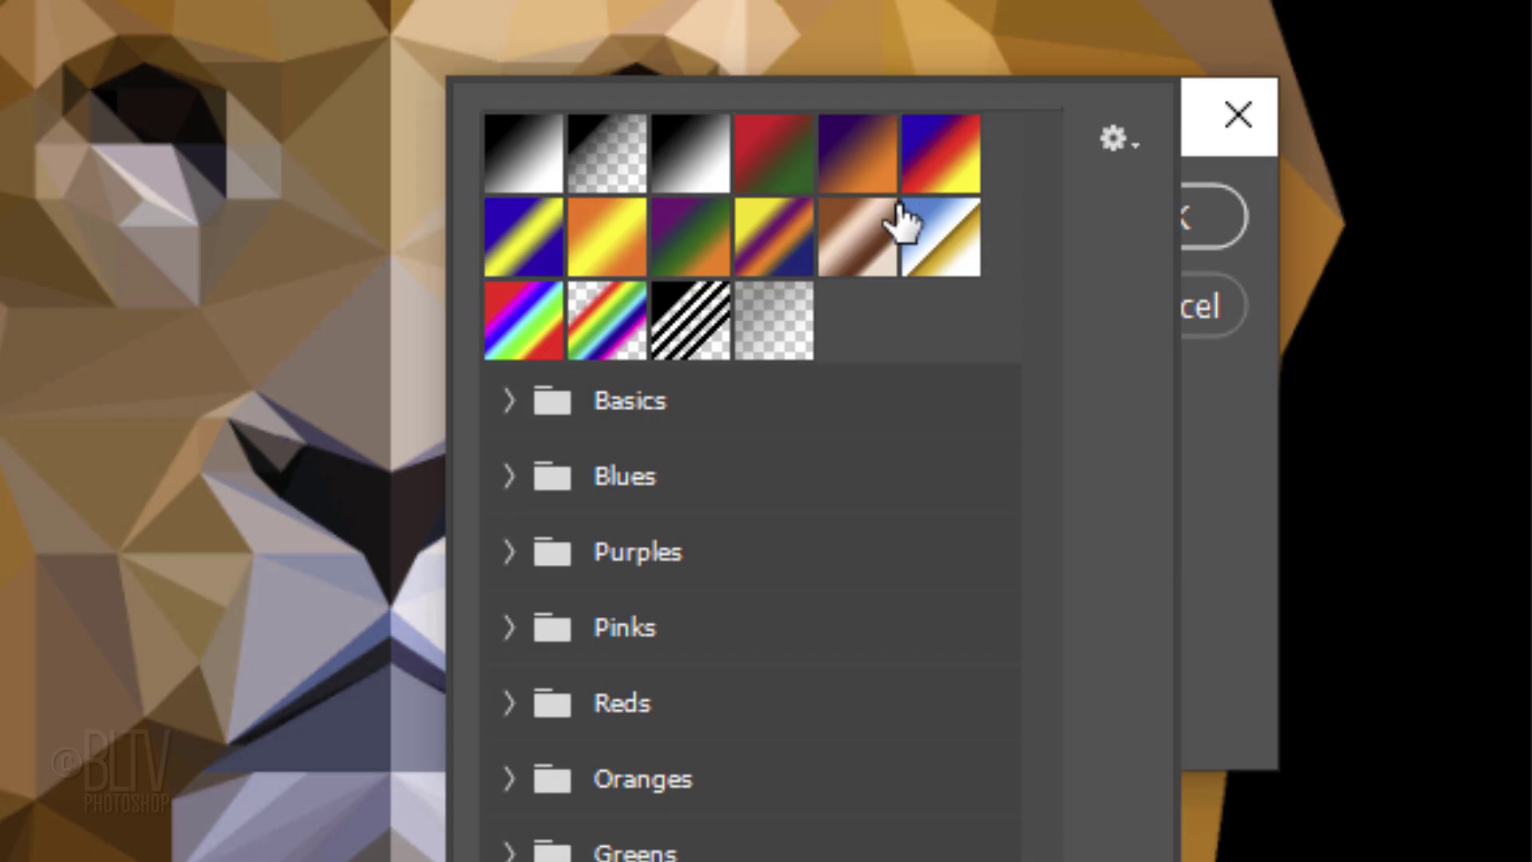
left_click(692, 162)
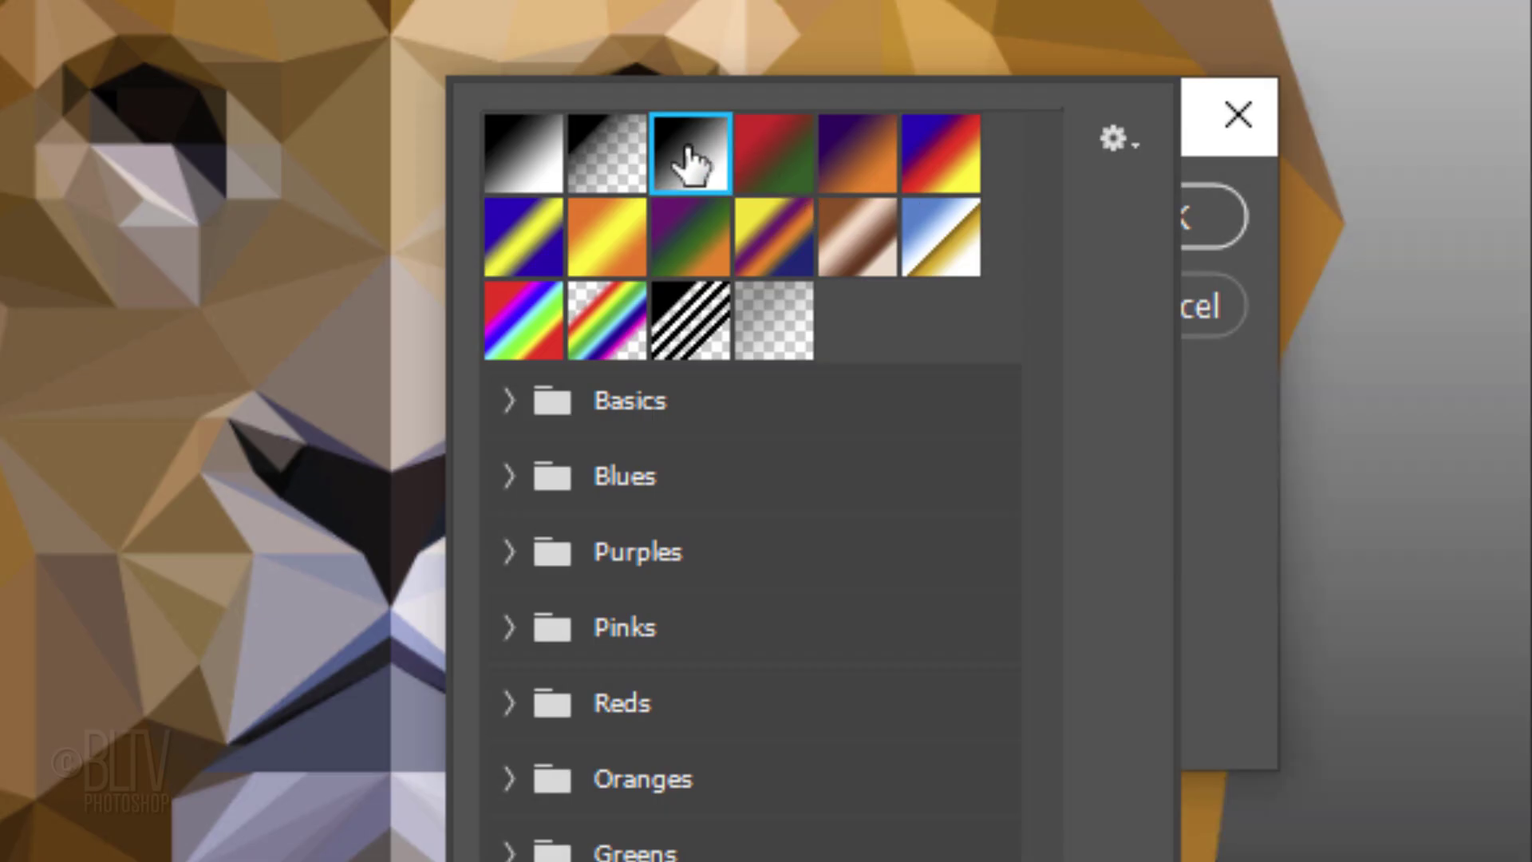
left_click(1186, 438)
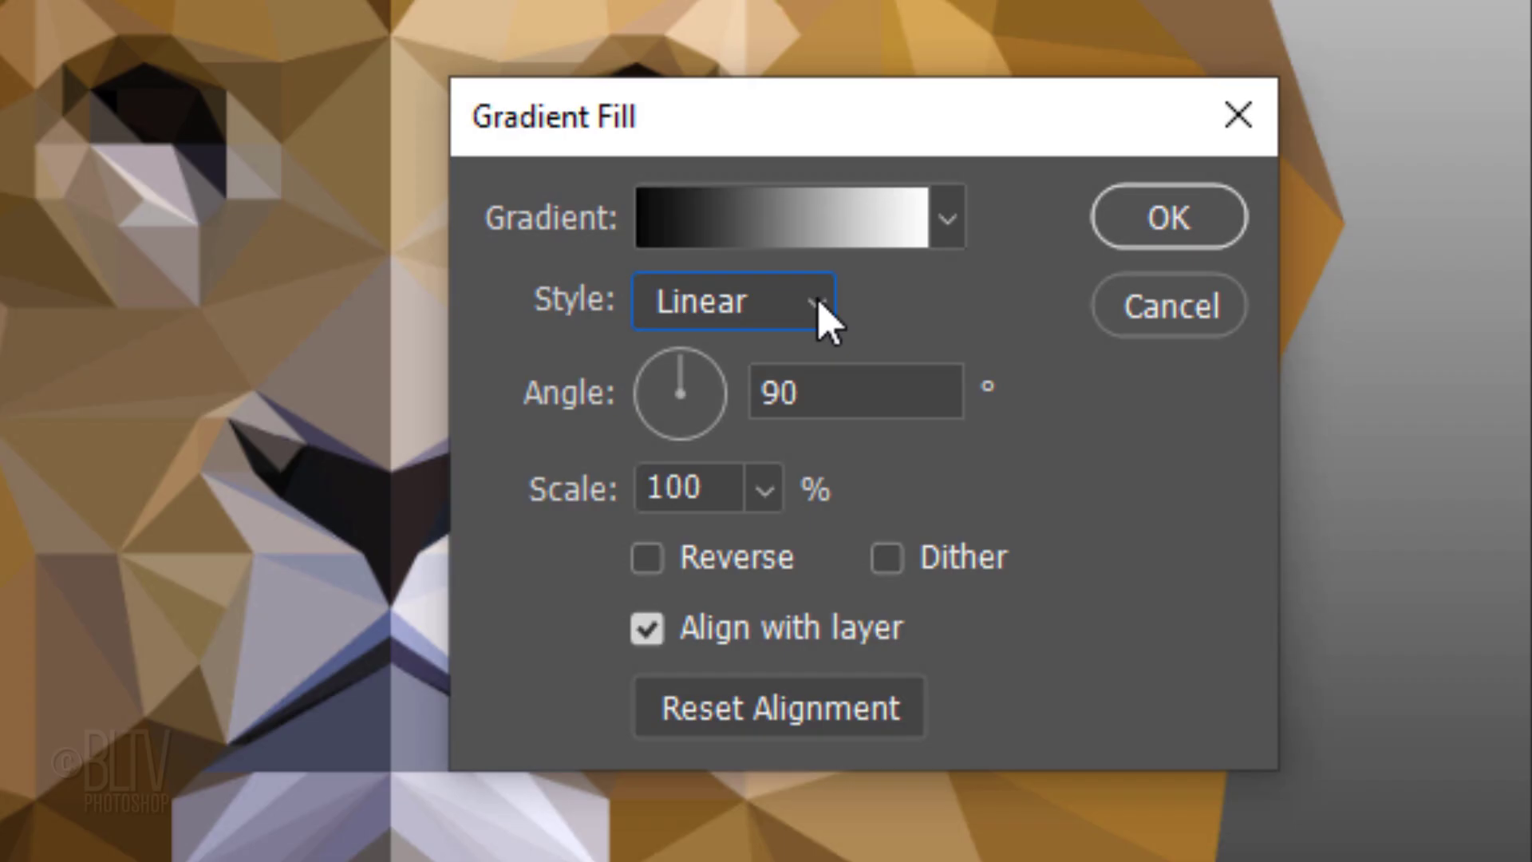
left_click(822, 318)
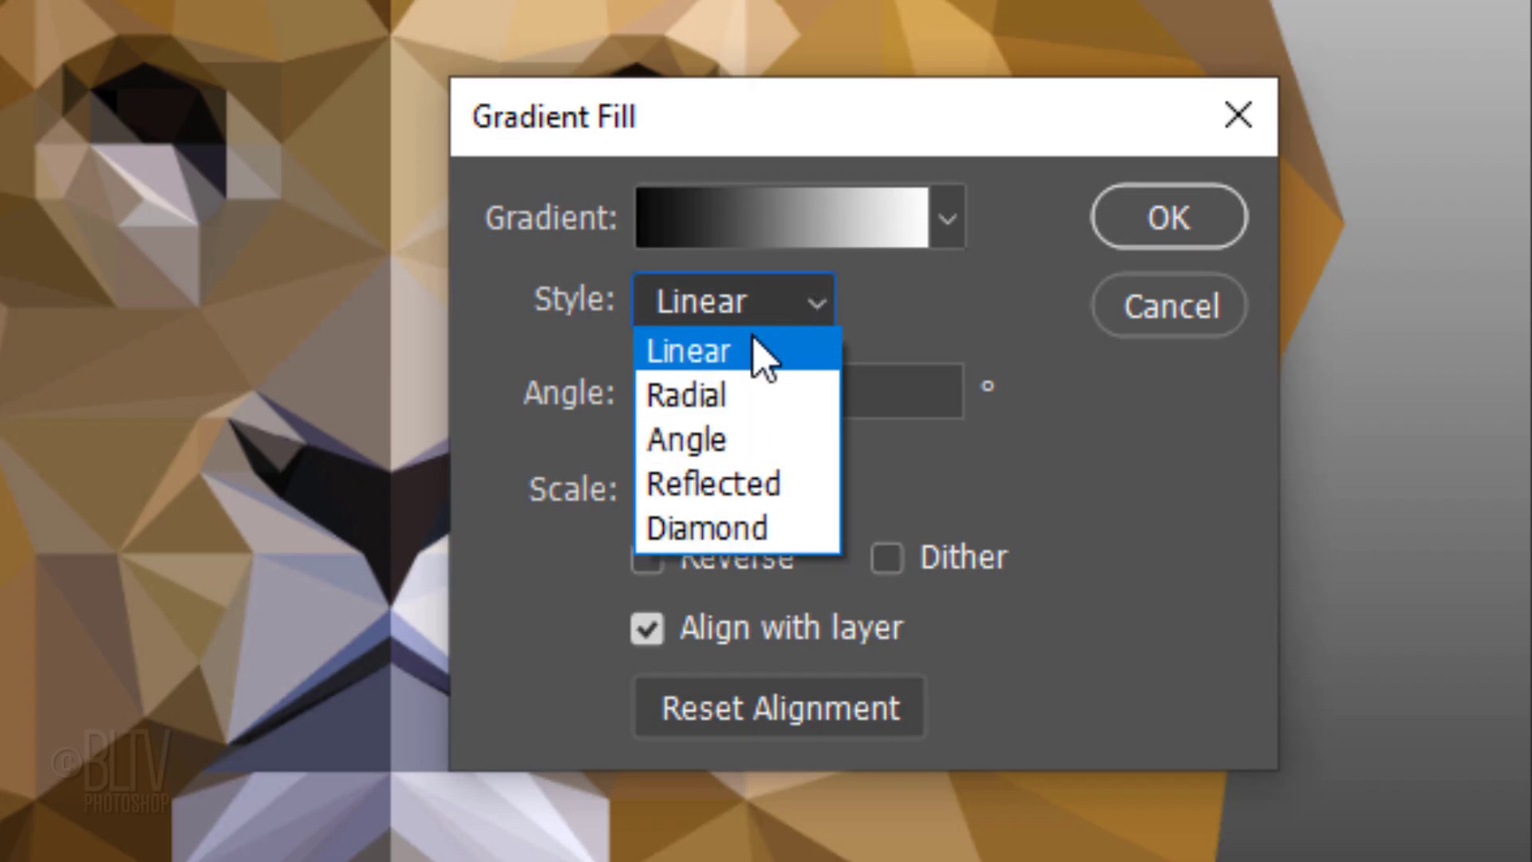
left_click(700, 398)
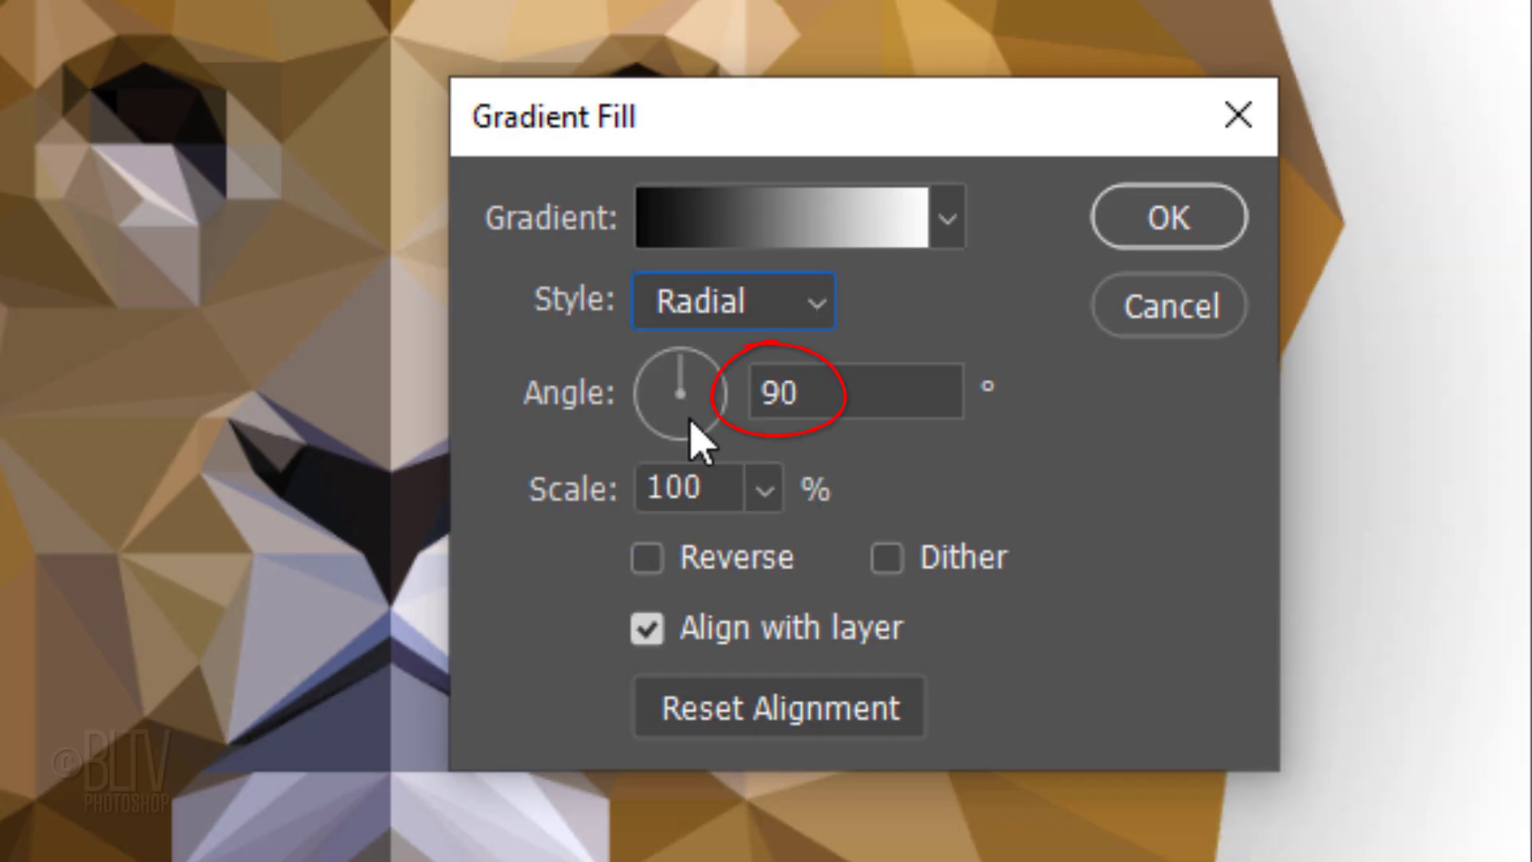
left_click(648, 558)
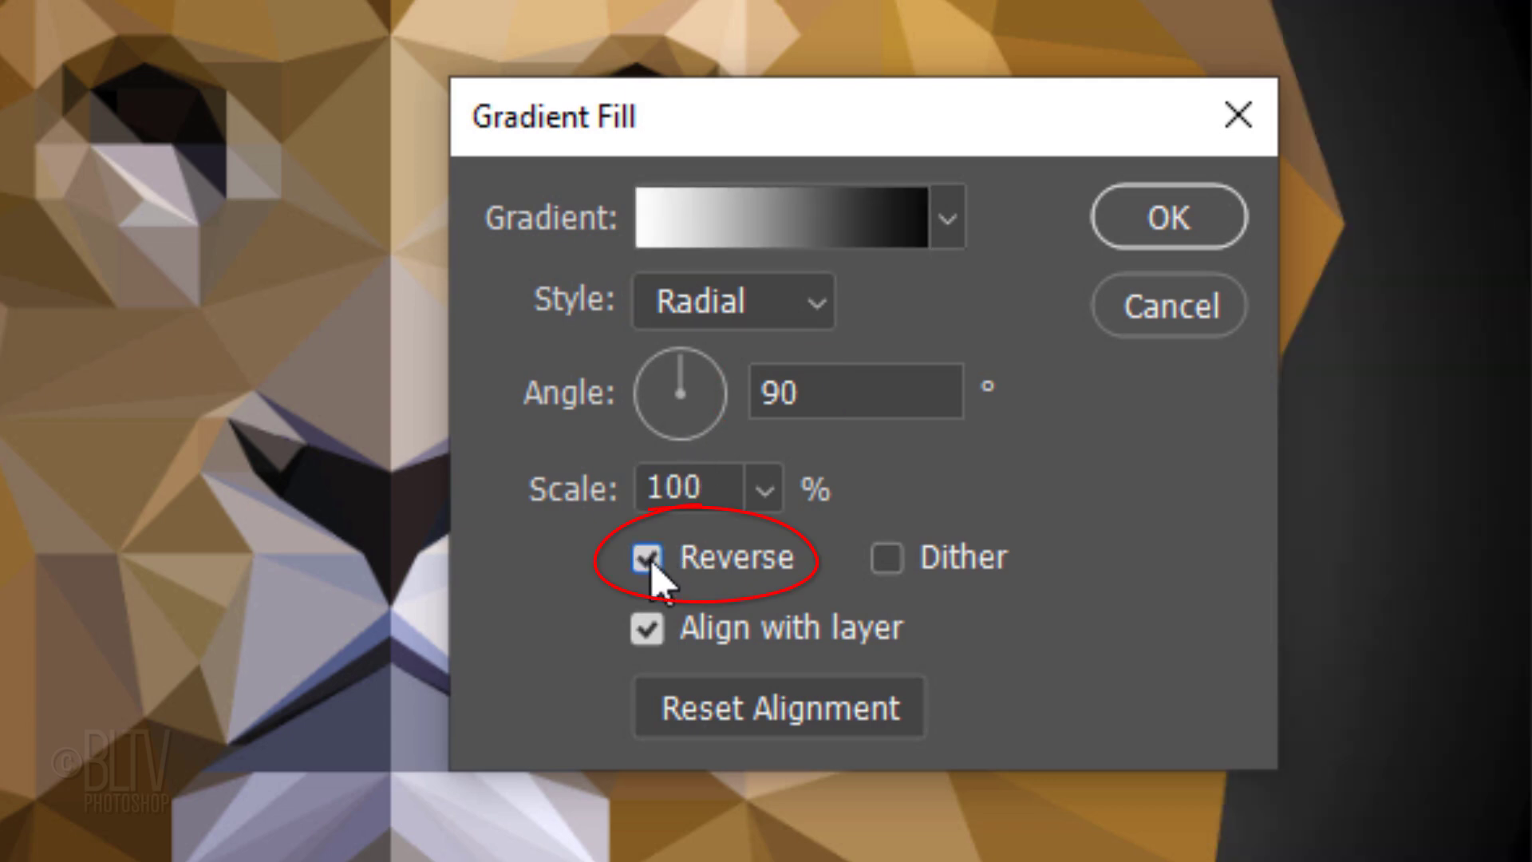
double_click(719, 489)
type("1")
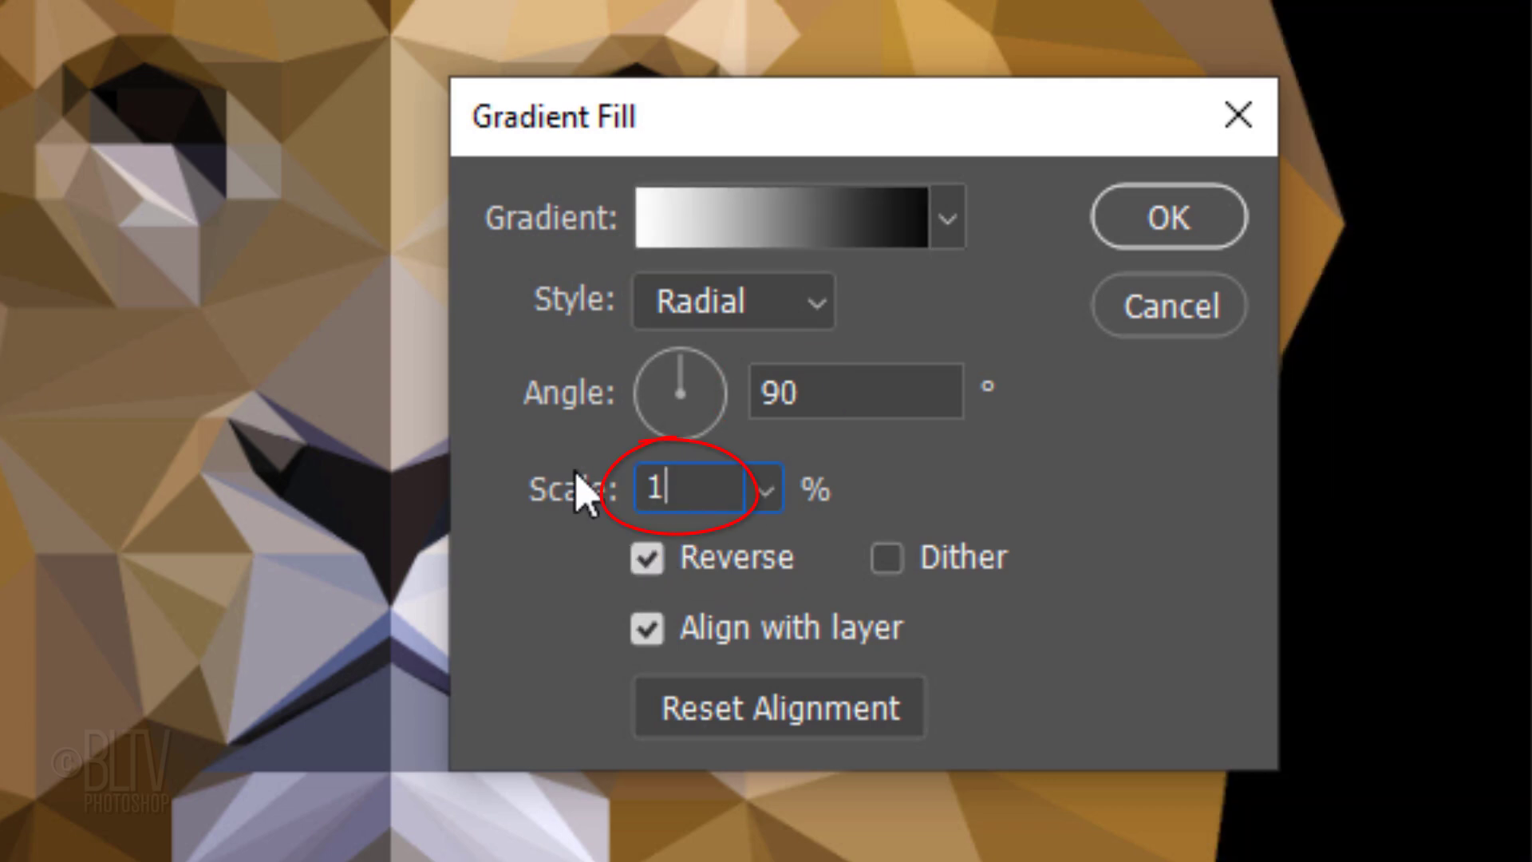
type("44")
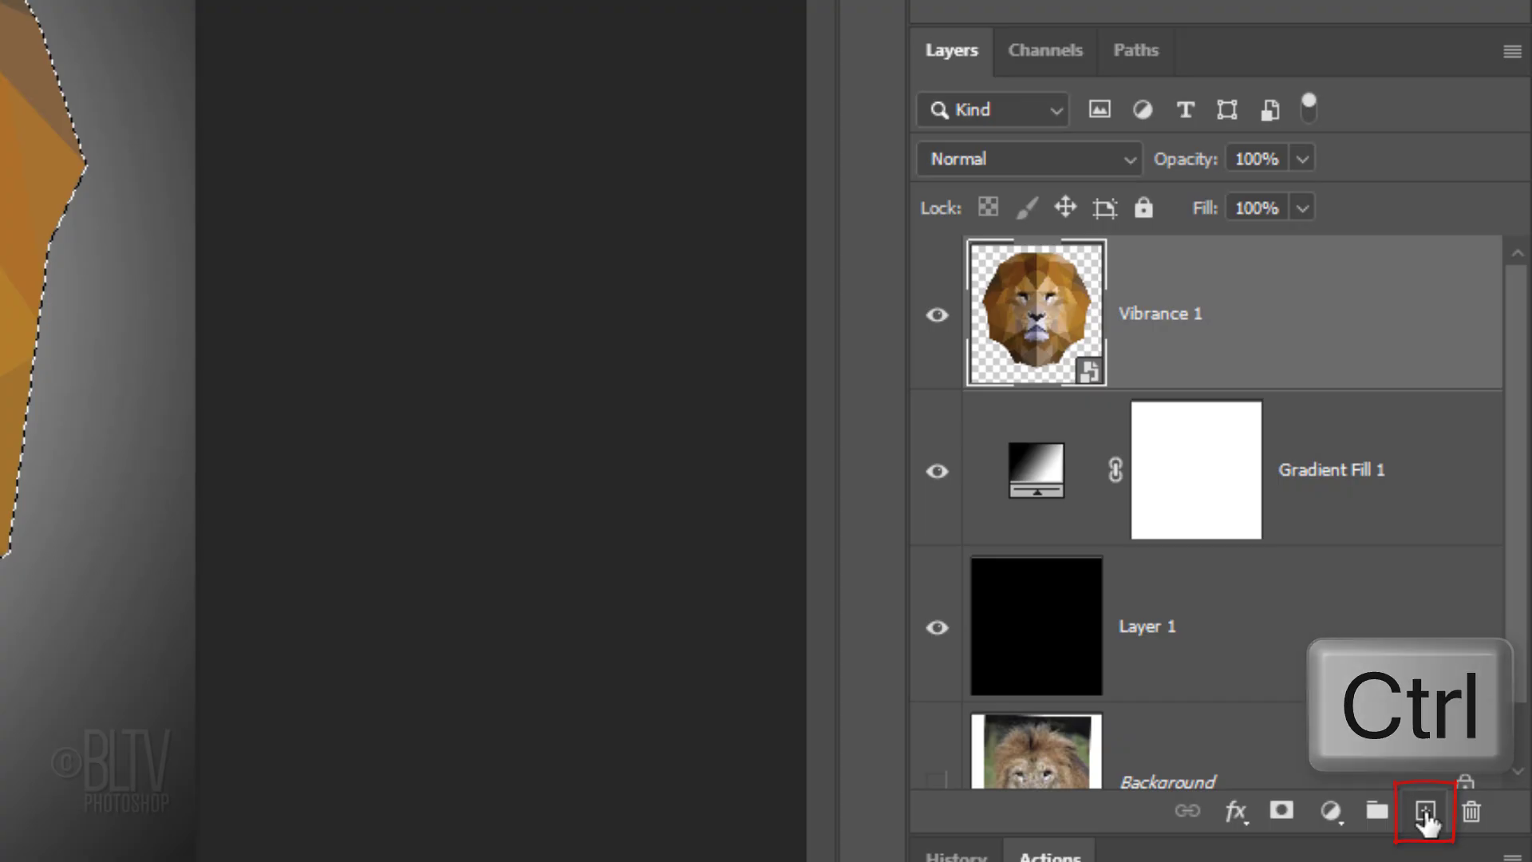
Fill a new Layer 2 below Vibrance 1 with a black lion silhouette, then make it a smart object
left_click(1424, 814, "ctrl")
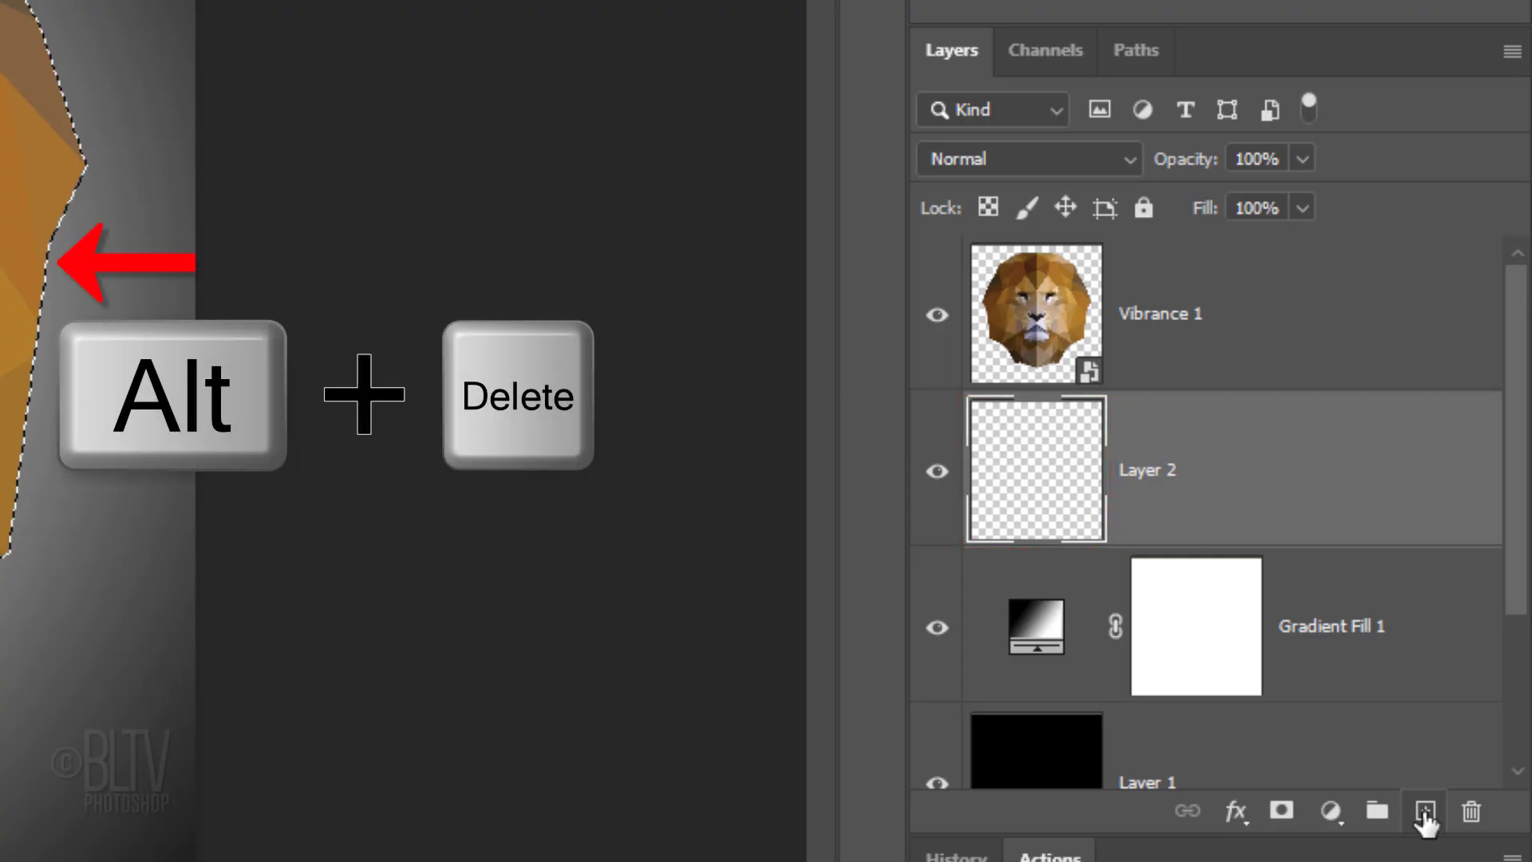
key("alt+Delete")
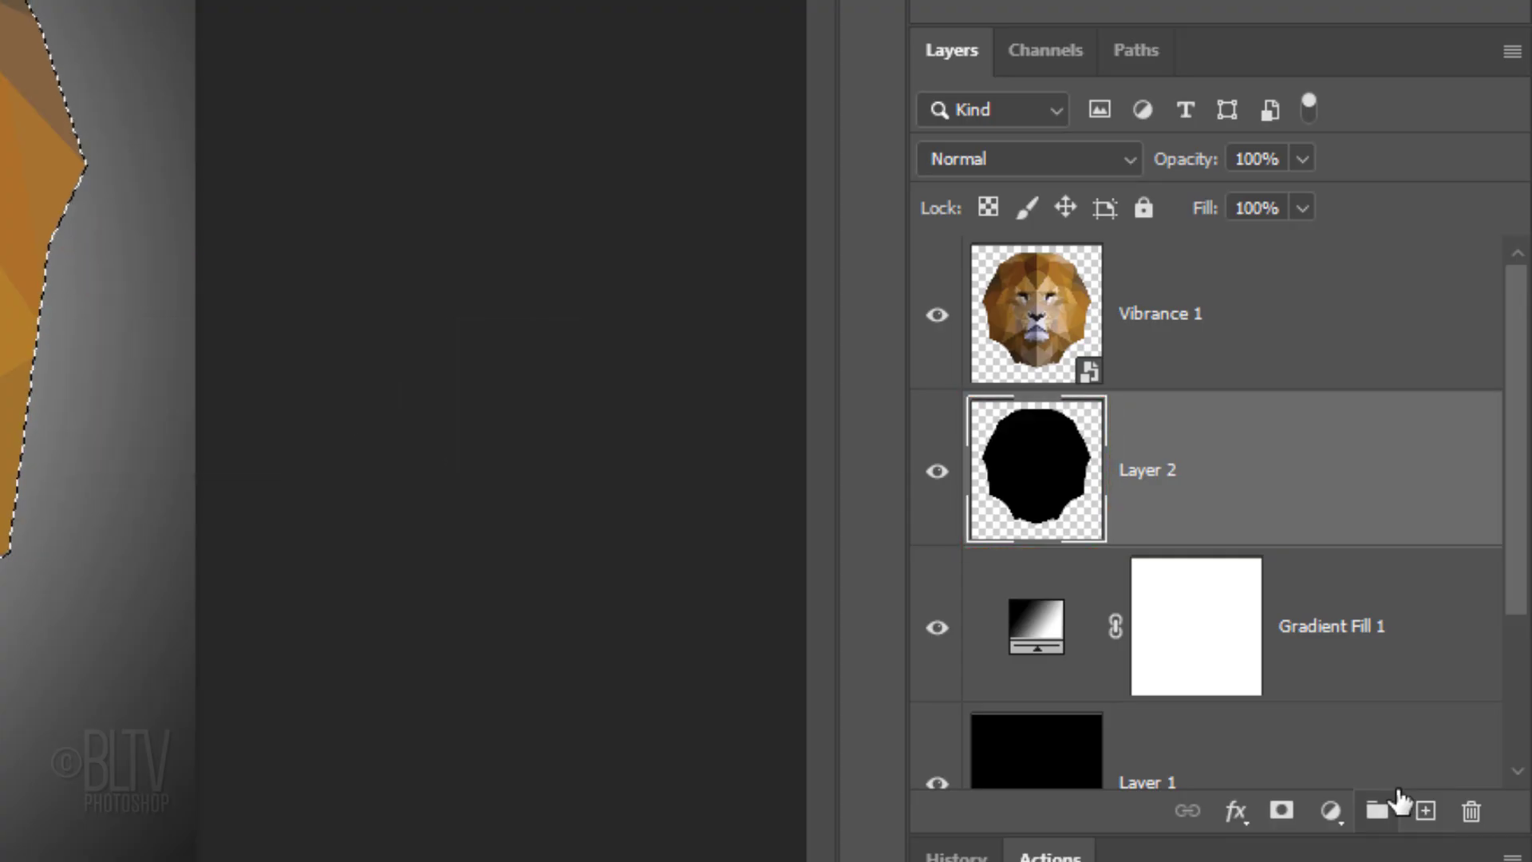
key("ctrl+d")
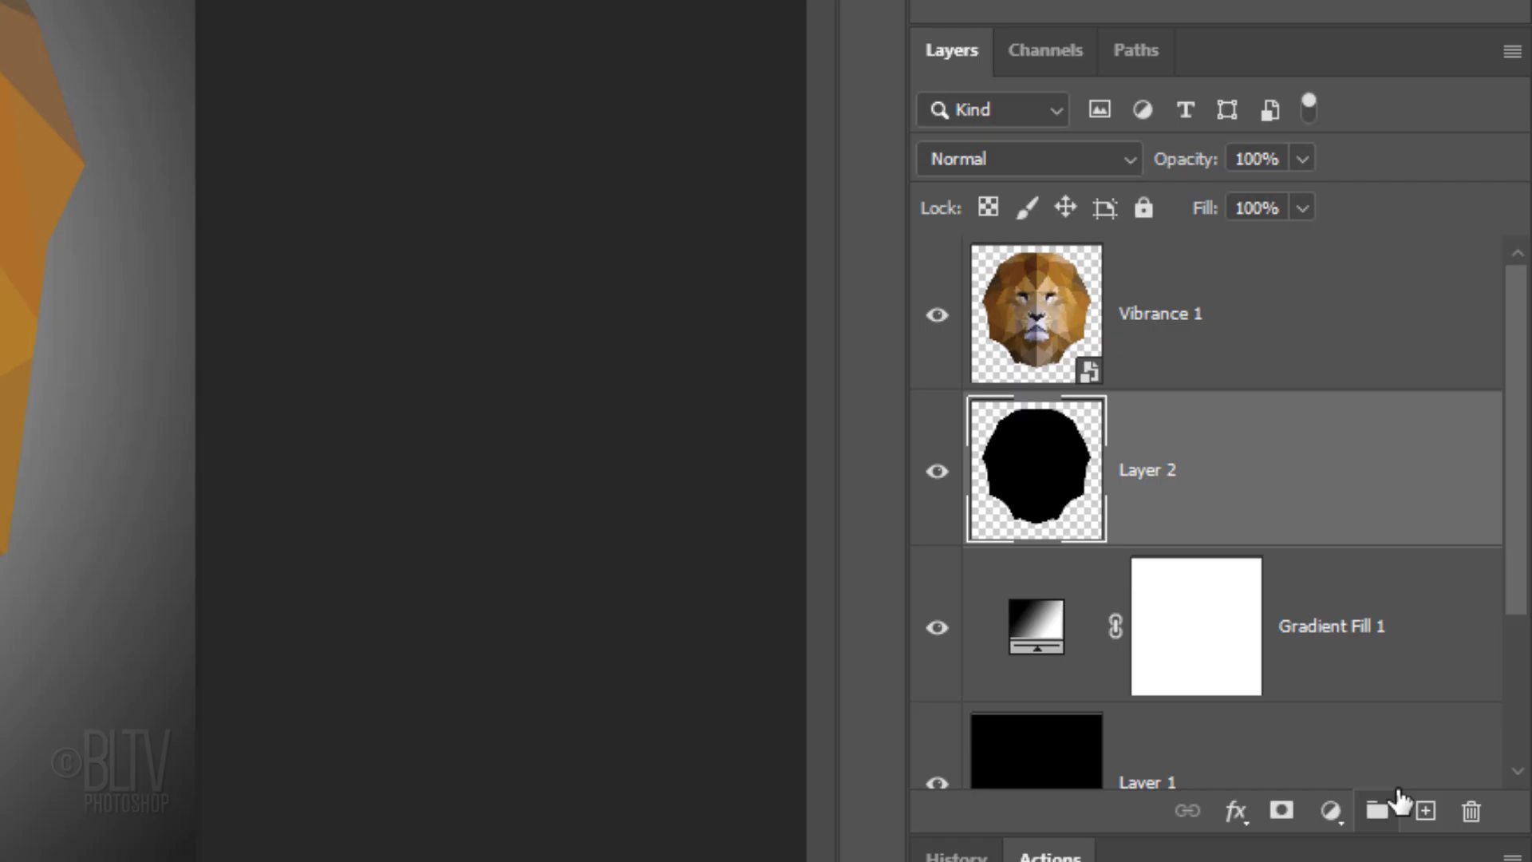
left_click(1512, 51)
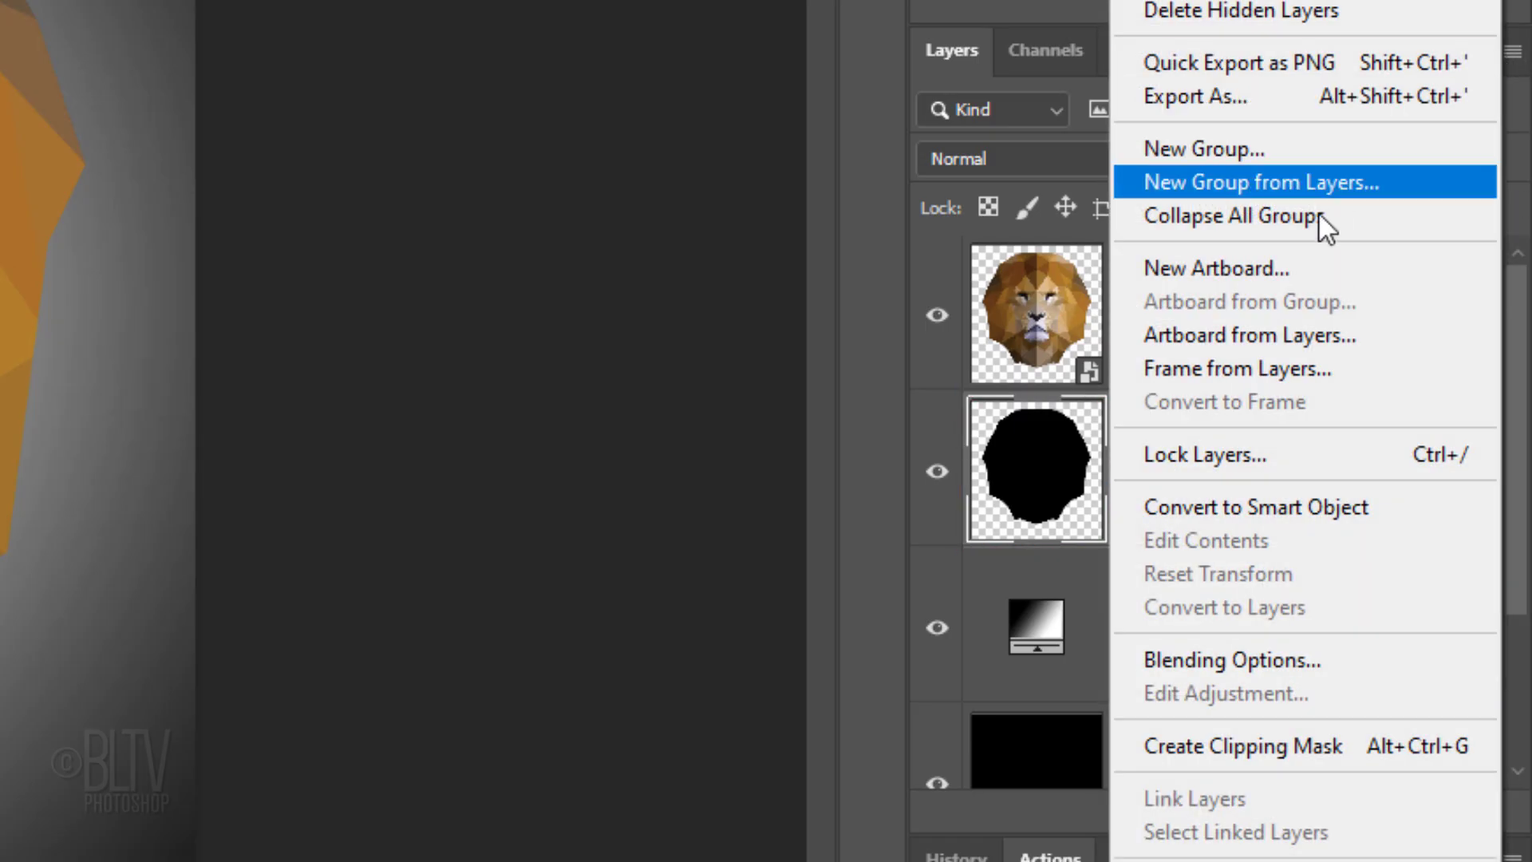
left_click(1210, 510)
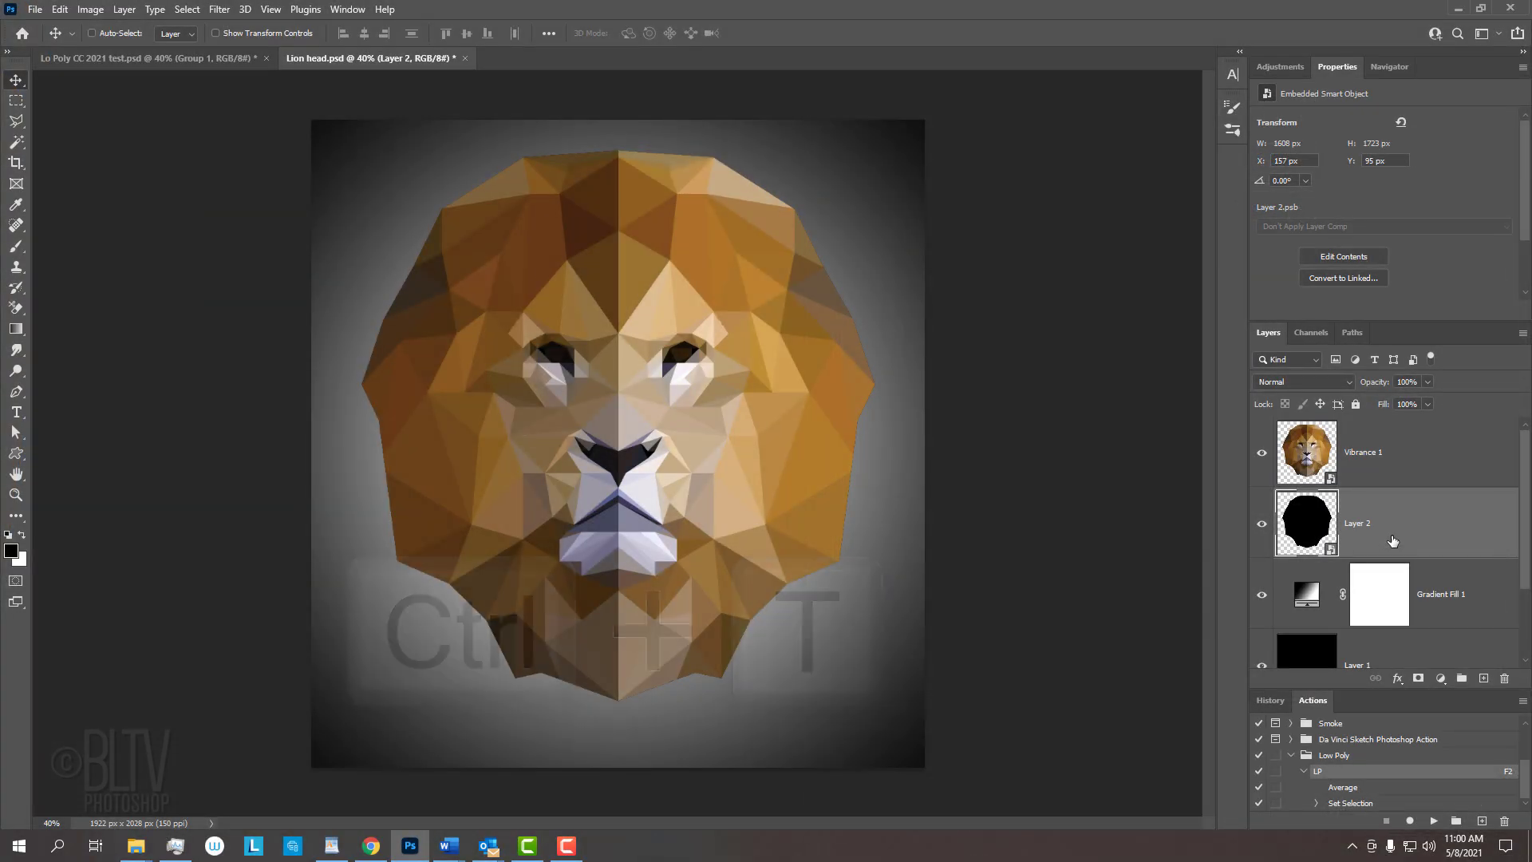
Free-transform the black silhouette into a flat, wide oval shadow beneath the lion's chin
key("ctrl+t")
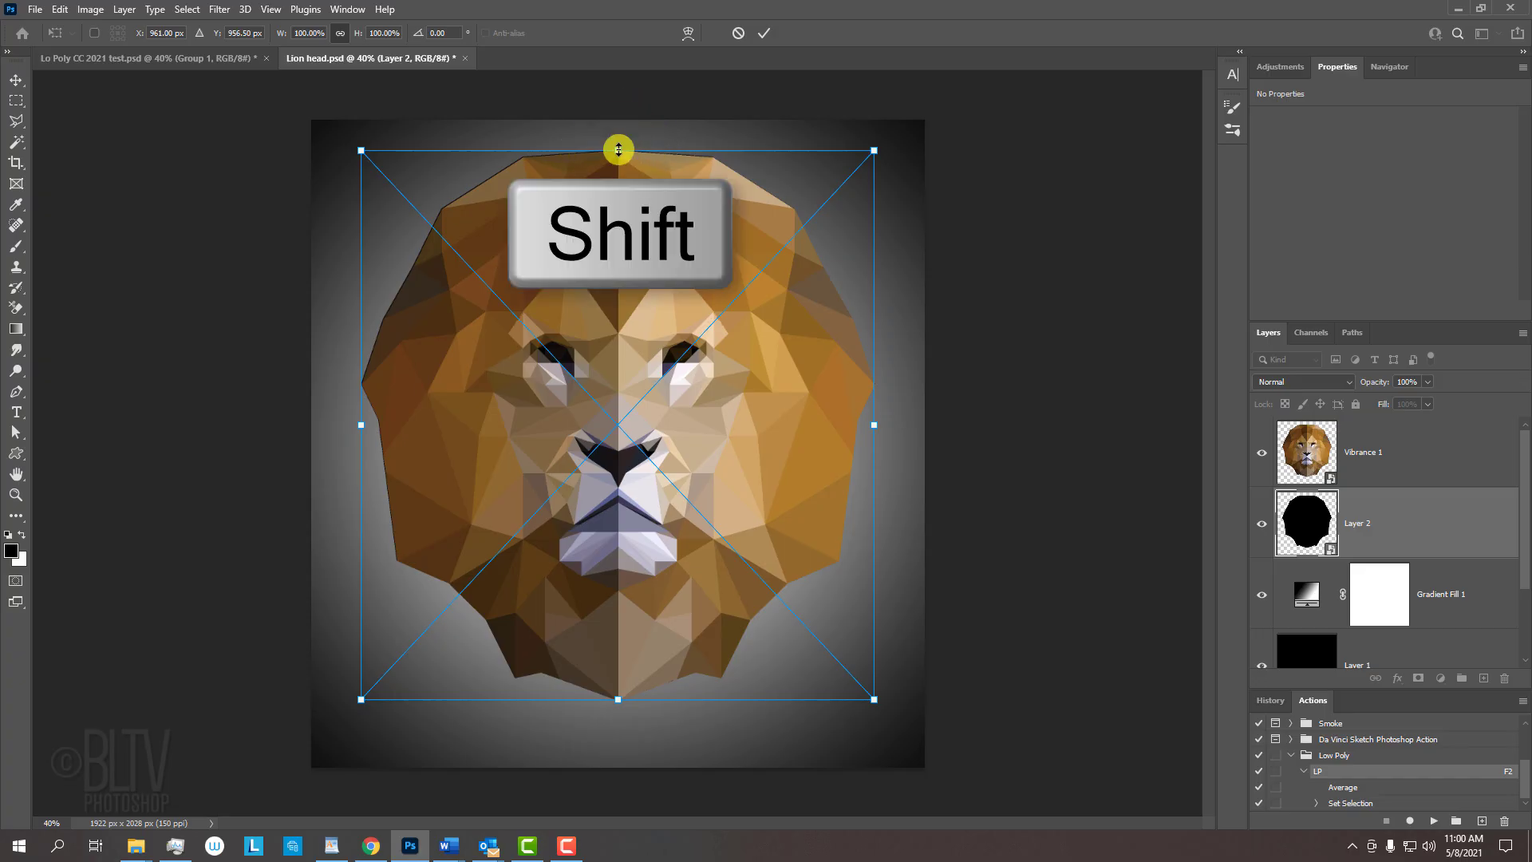
left_click_drag(618, 150, 611, 749)
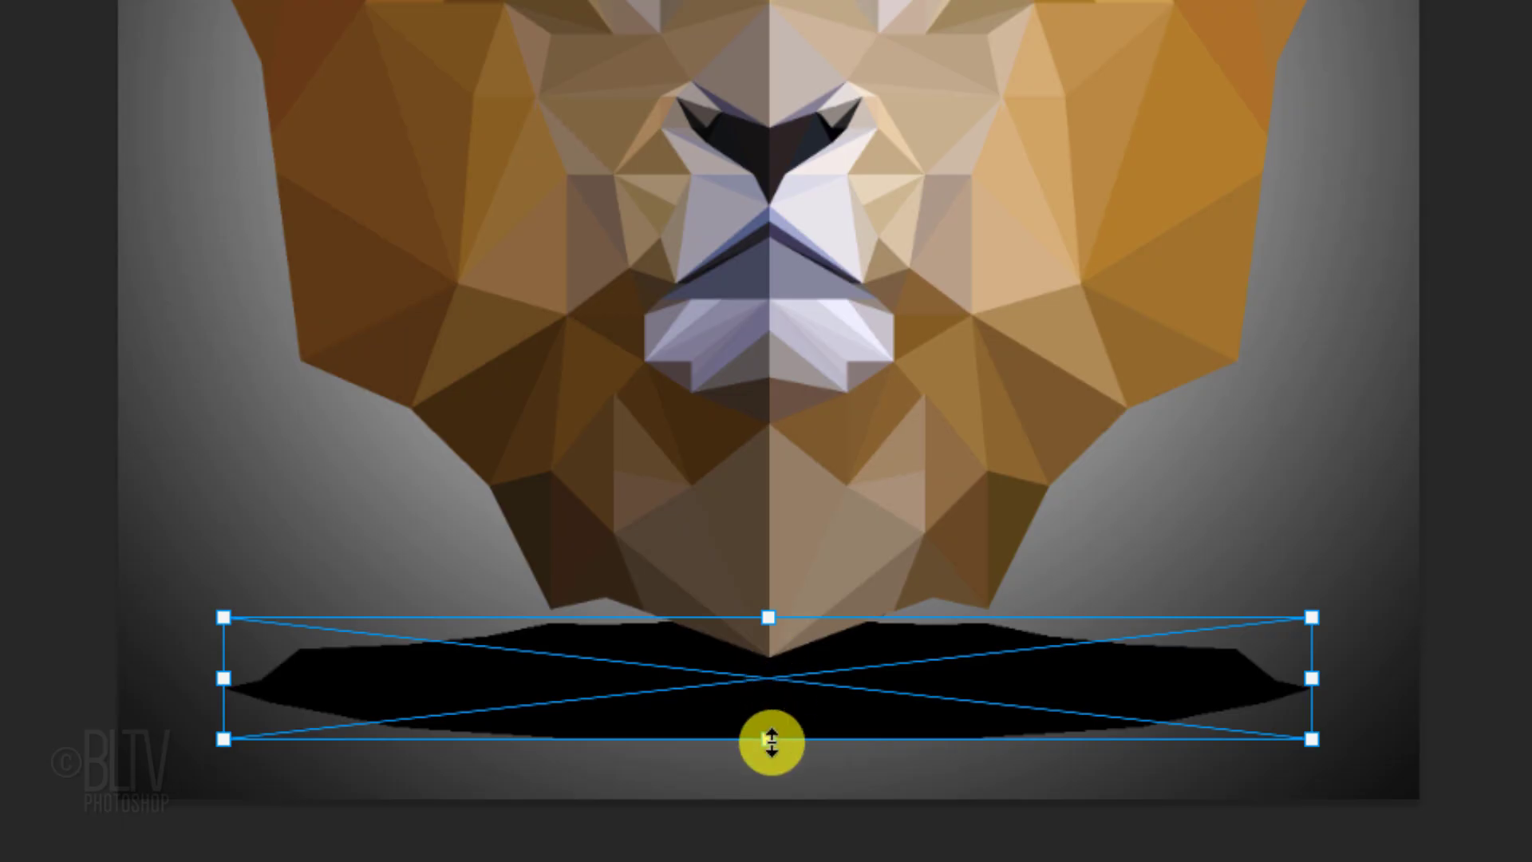
key("shift")
left_click_drag(770, 744, 765, 759)
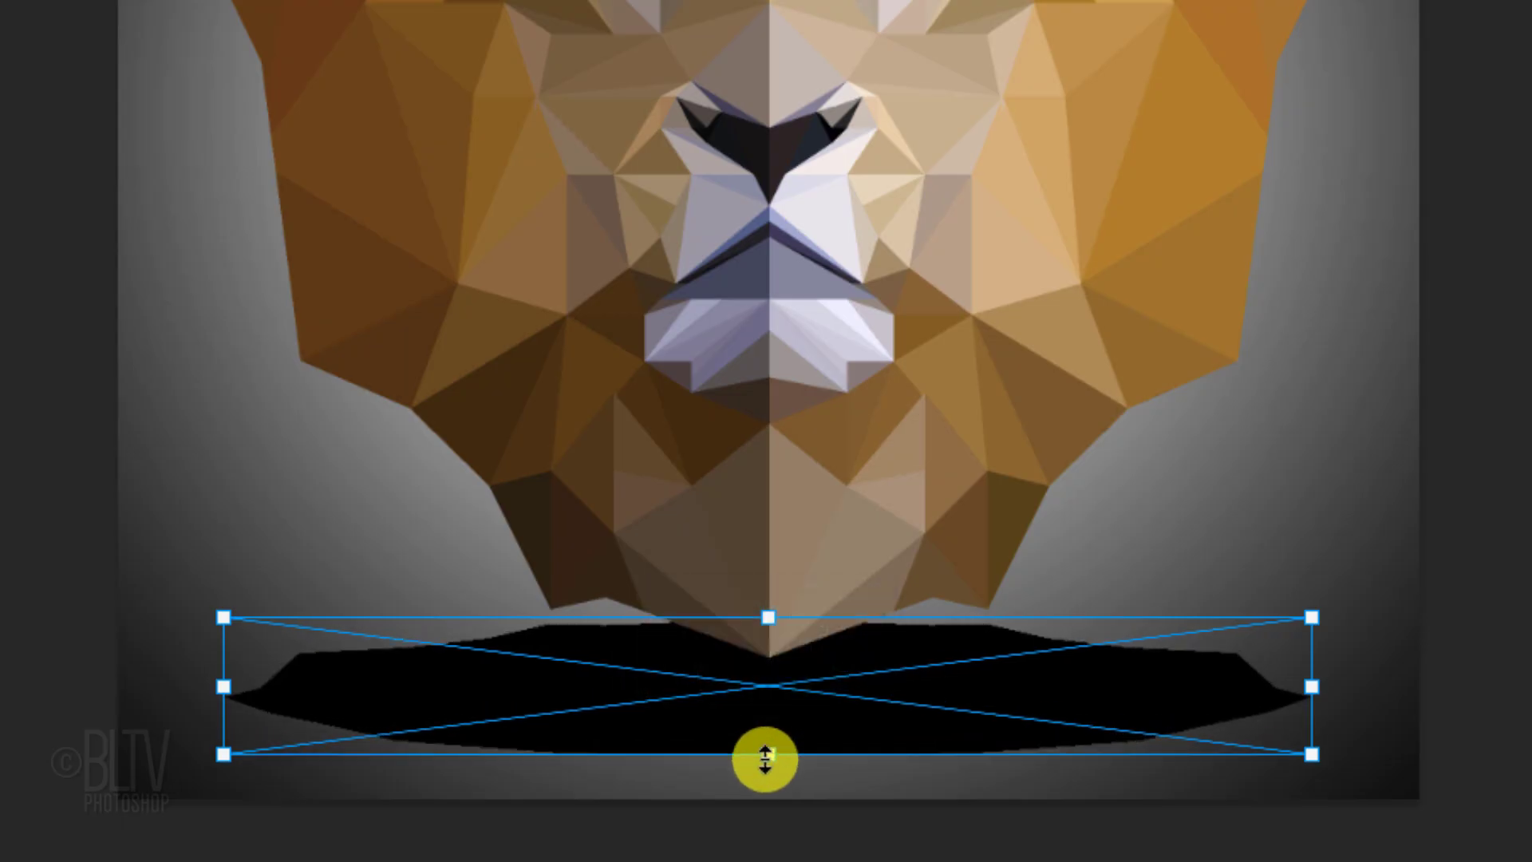
key("Return")
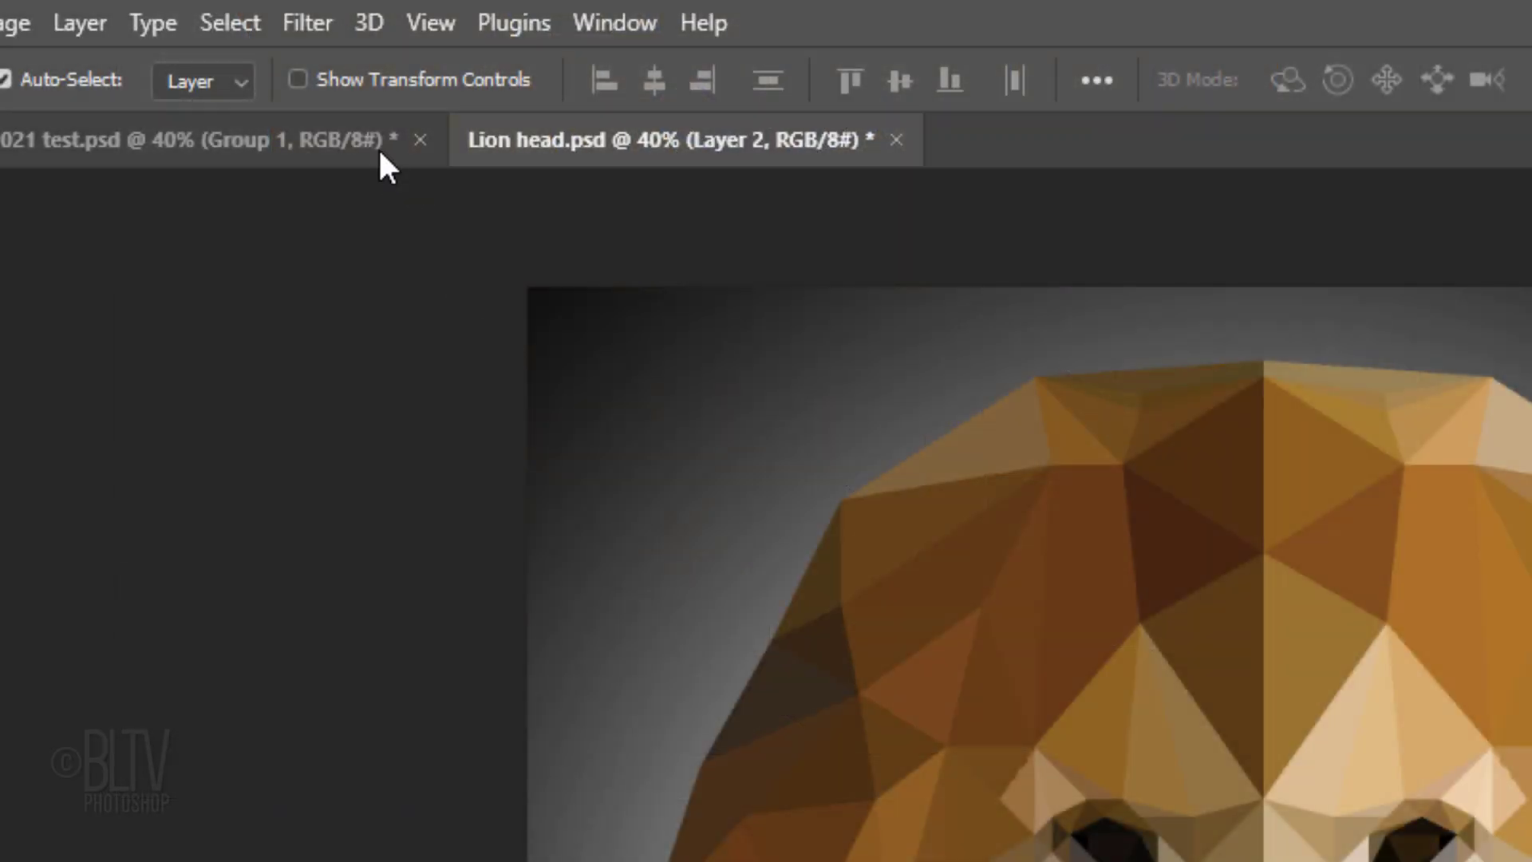
Soften the shadow with a 15-pixel Gaussian Blur and select Layer 2's opacity value to change it to 30%
left_click(322, 19)
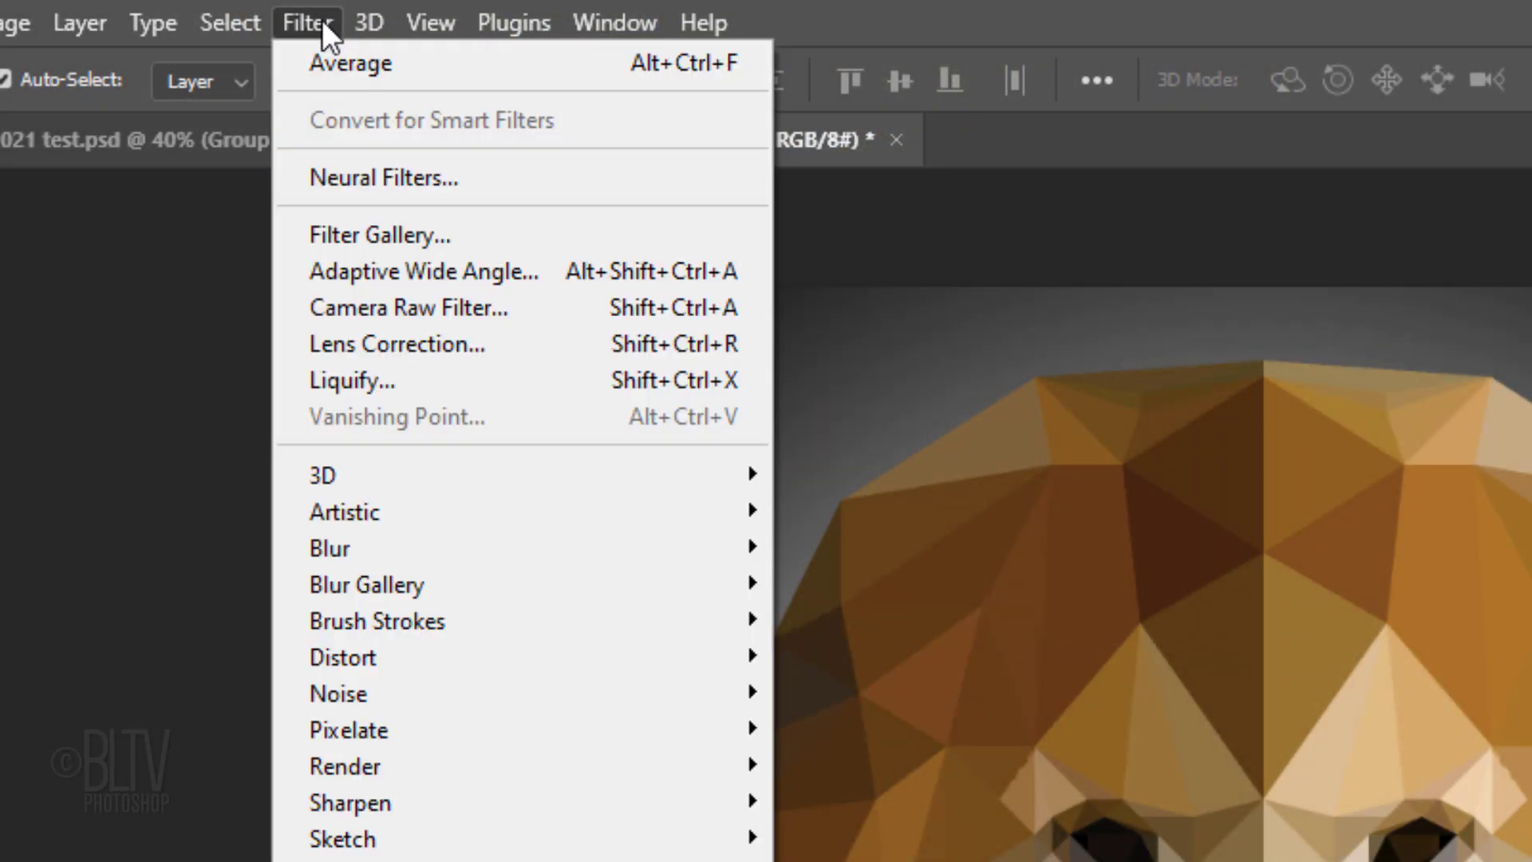
mouse_move(330, 548)
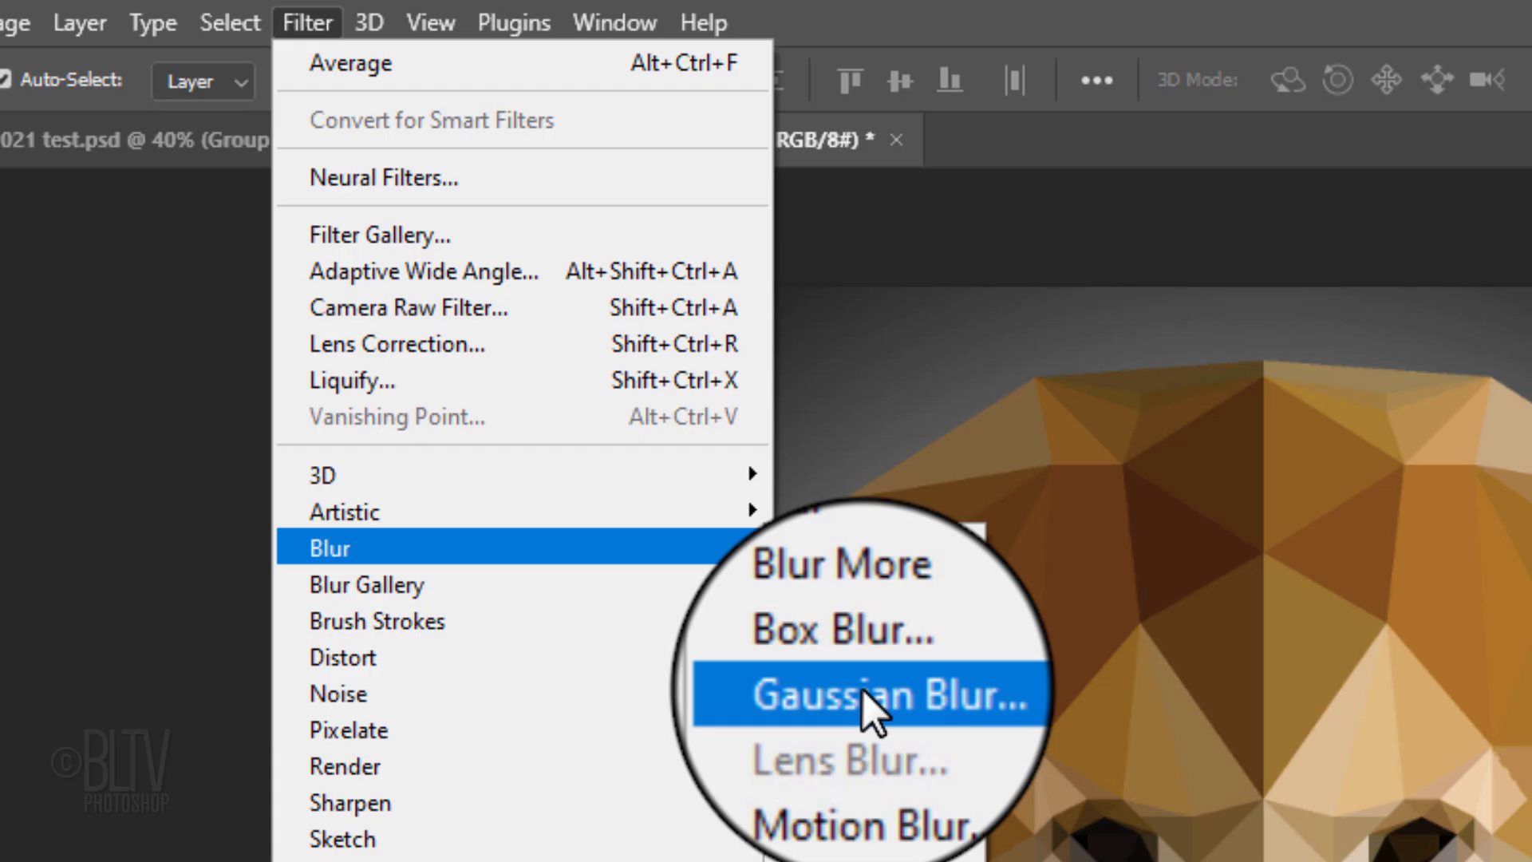
left_click(873, 709)
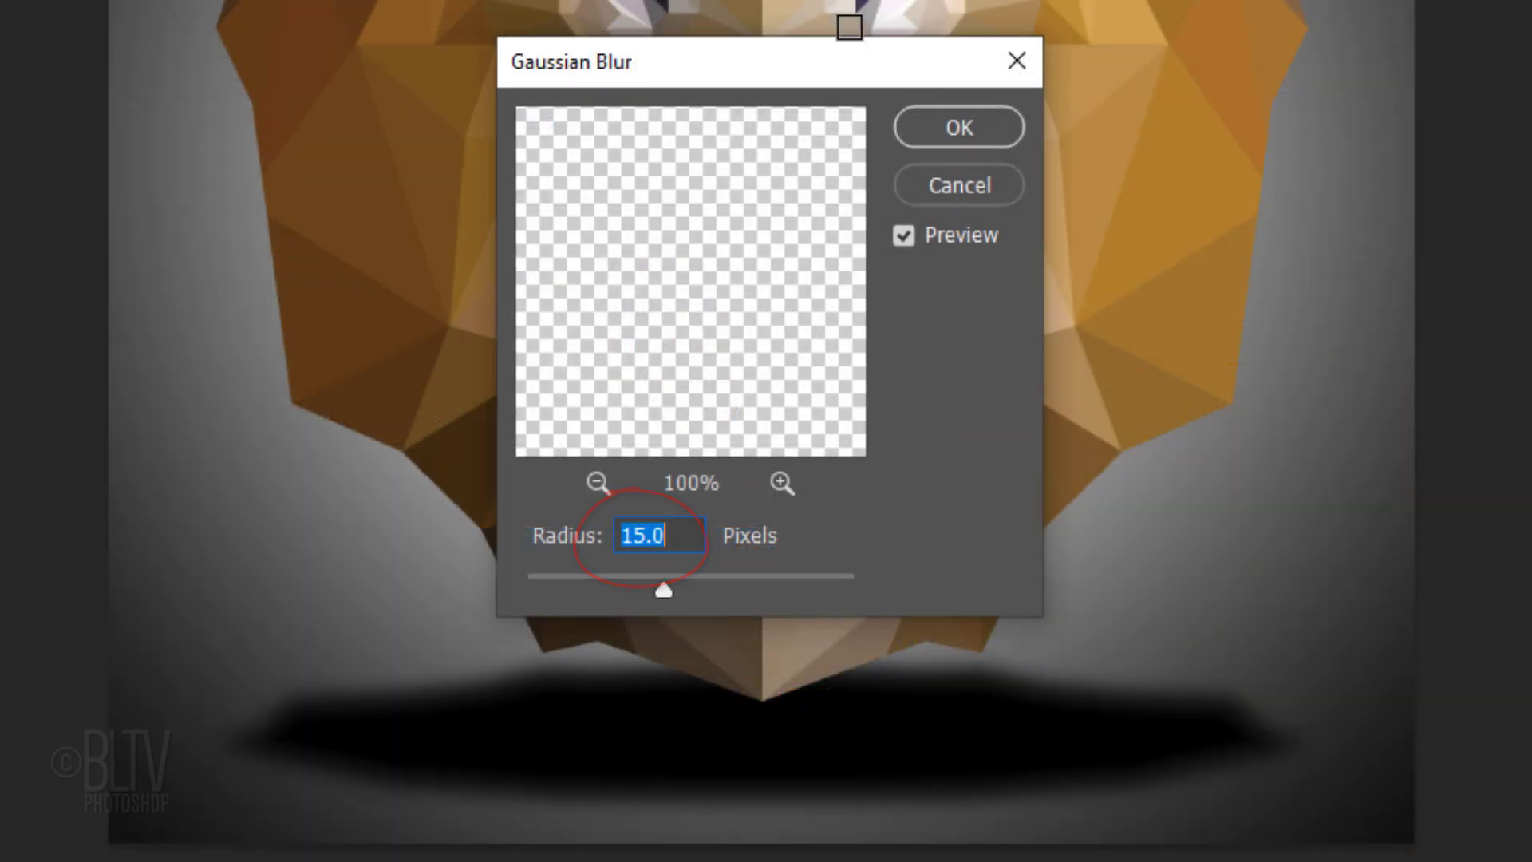
left_click(940, 129)
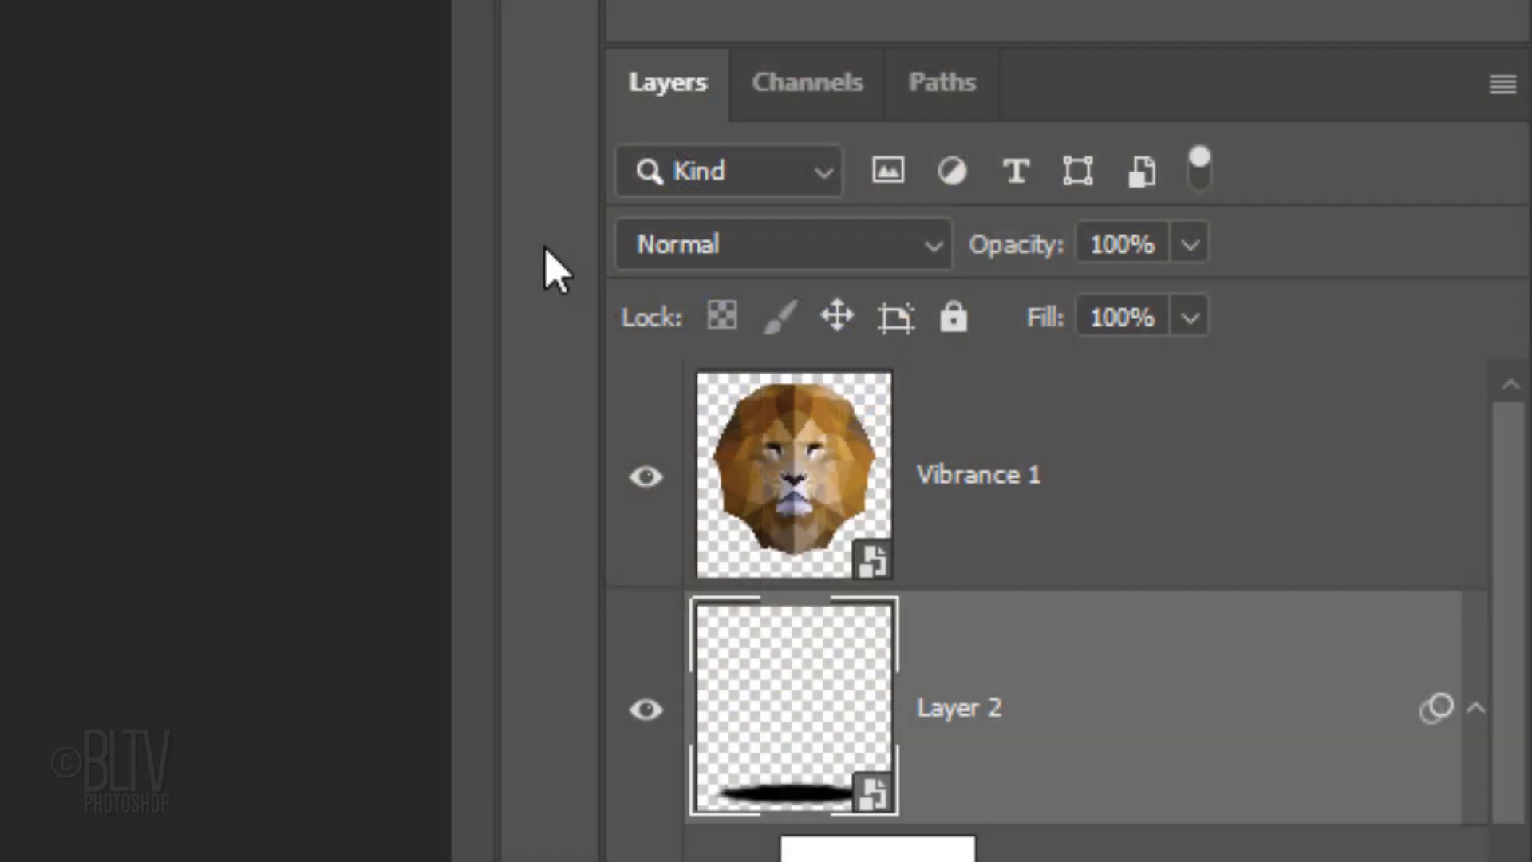
left_click(1156, 244)
type("30")
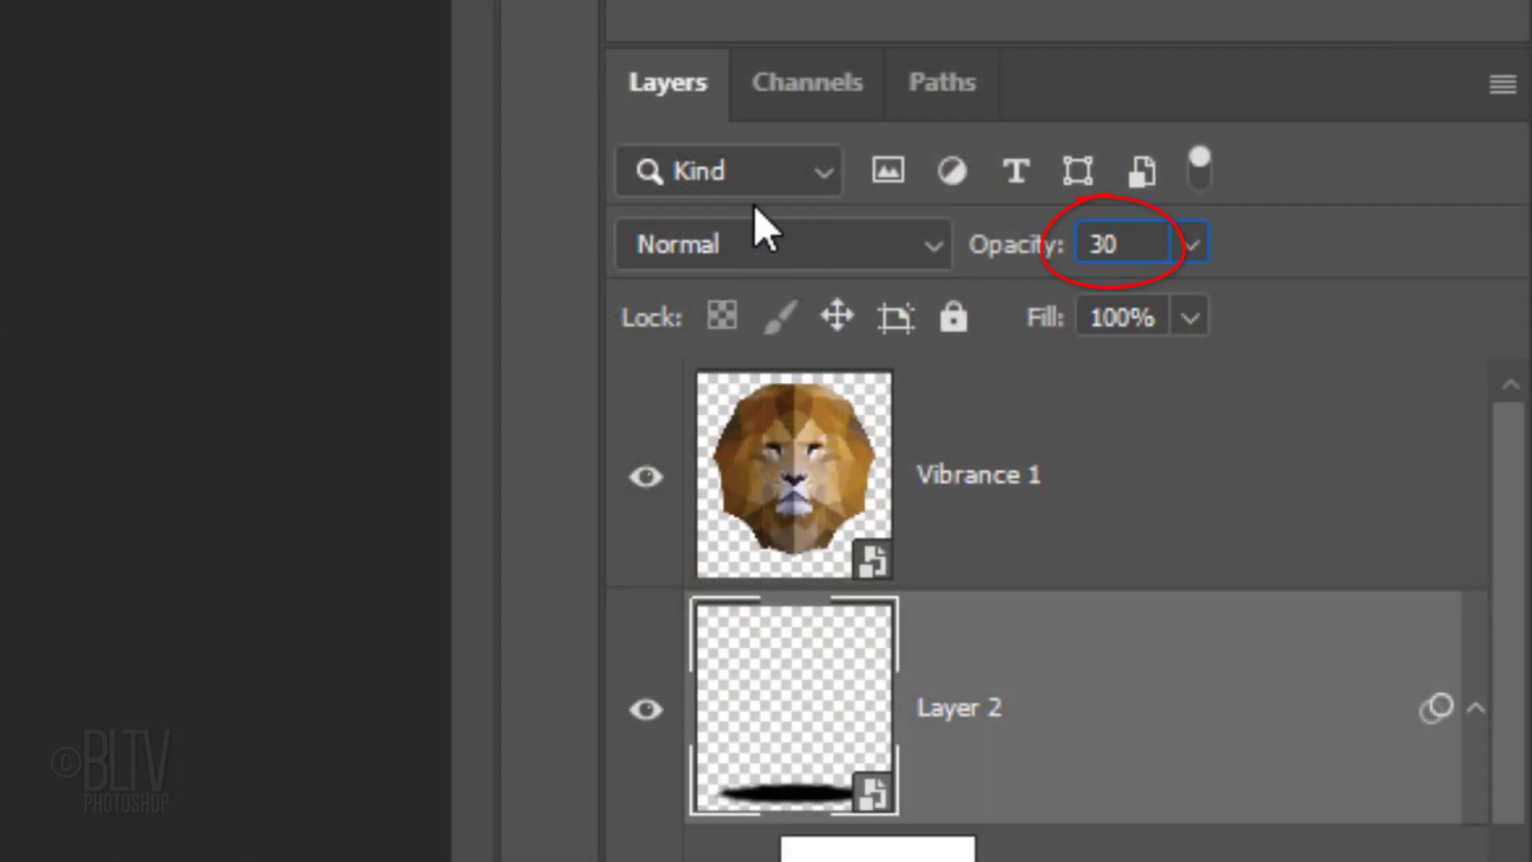